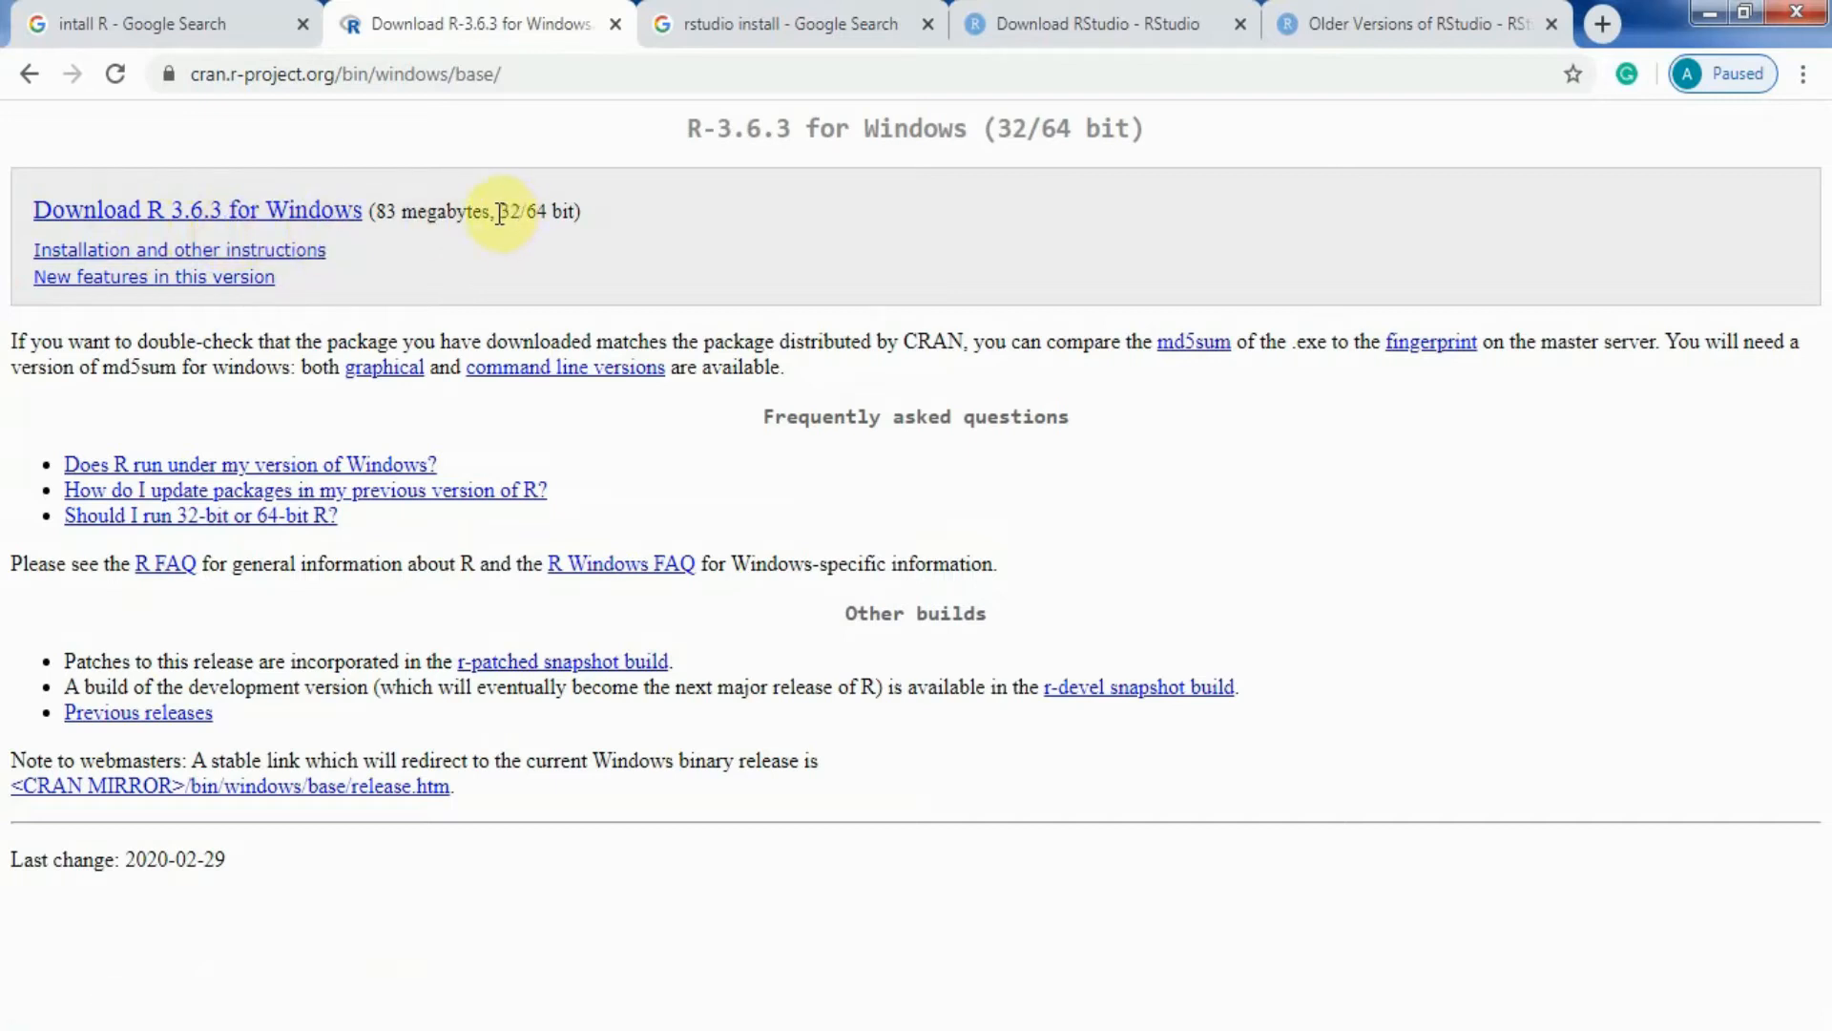
Step: Download the R 3.6.3 installer for Windows (32/64 bit) from the CRAN page
{"action": "left_click_drag", "start_coordinate": [496, 212], "coordinate": [537, 214]}
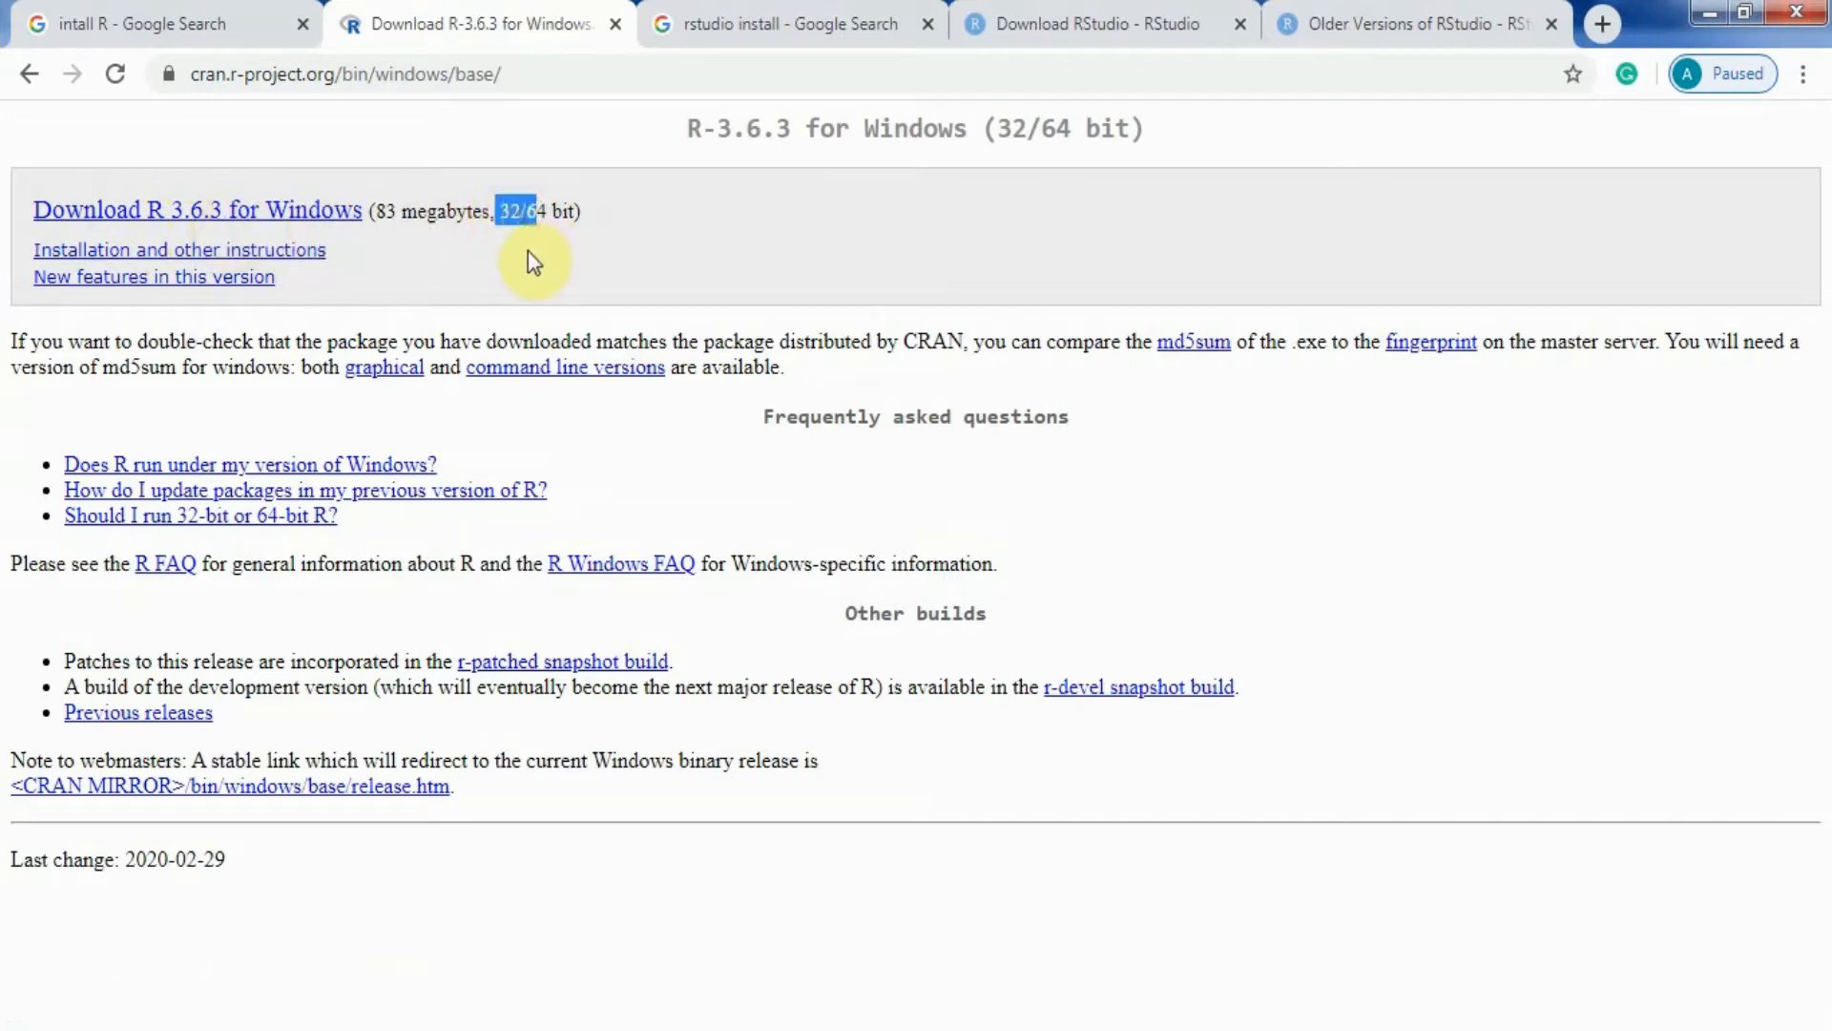
{"action": "left_click", "coordinate": [622, 208]}
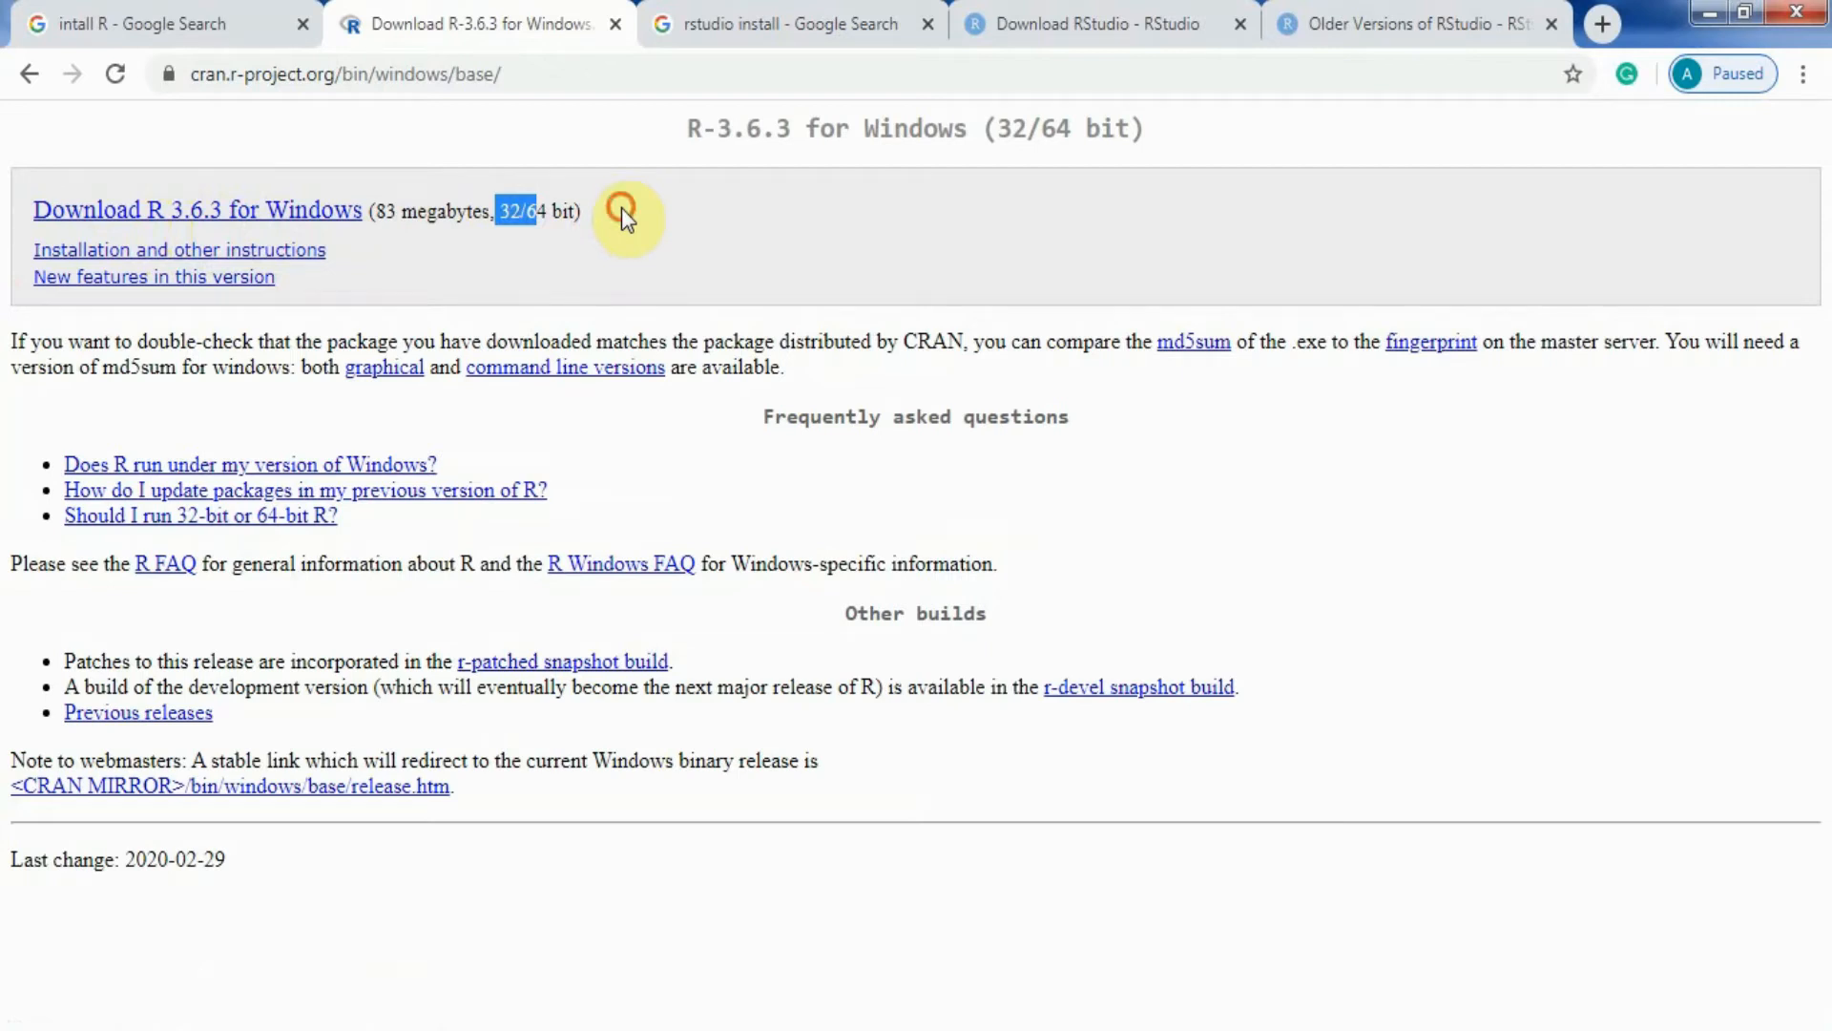
{"action": "left_click", "coordinate": [318, 222]}
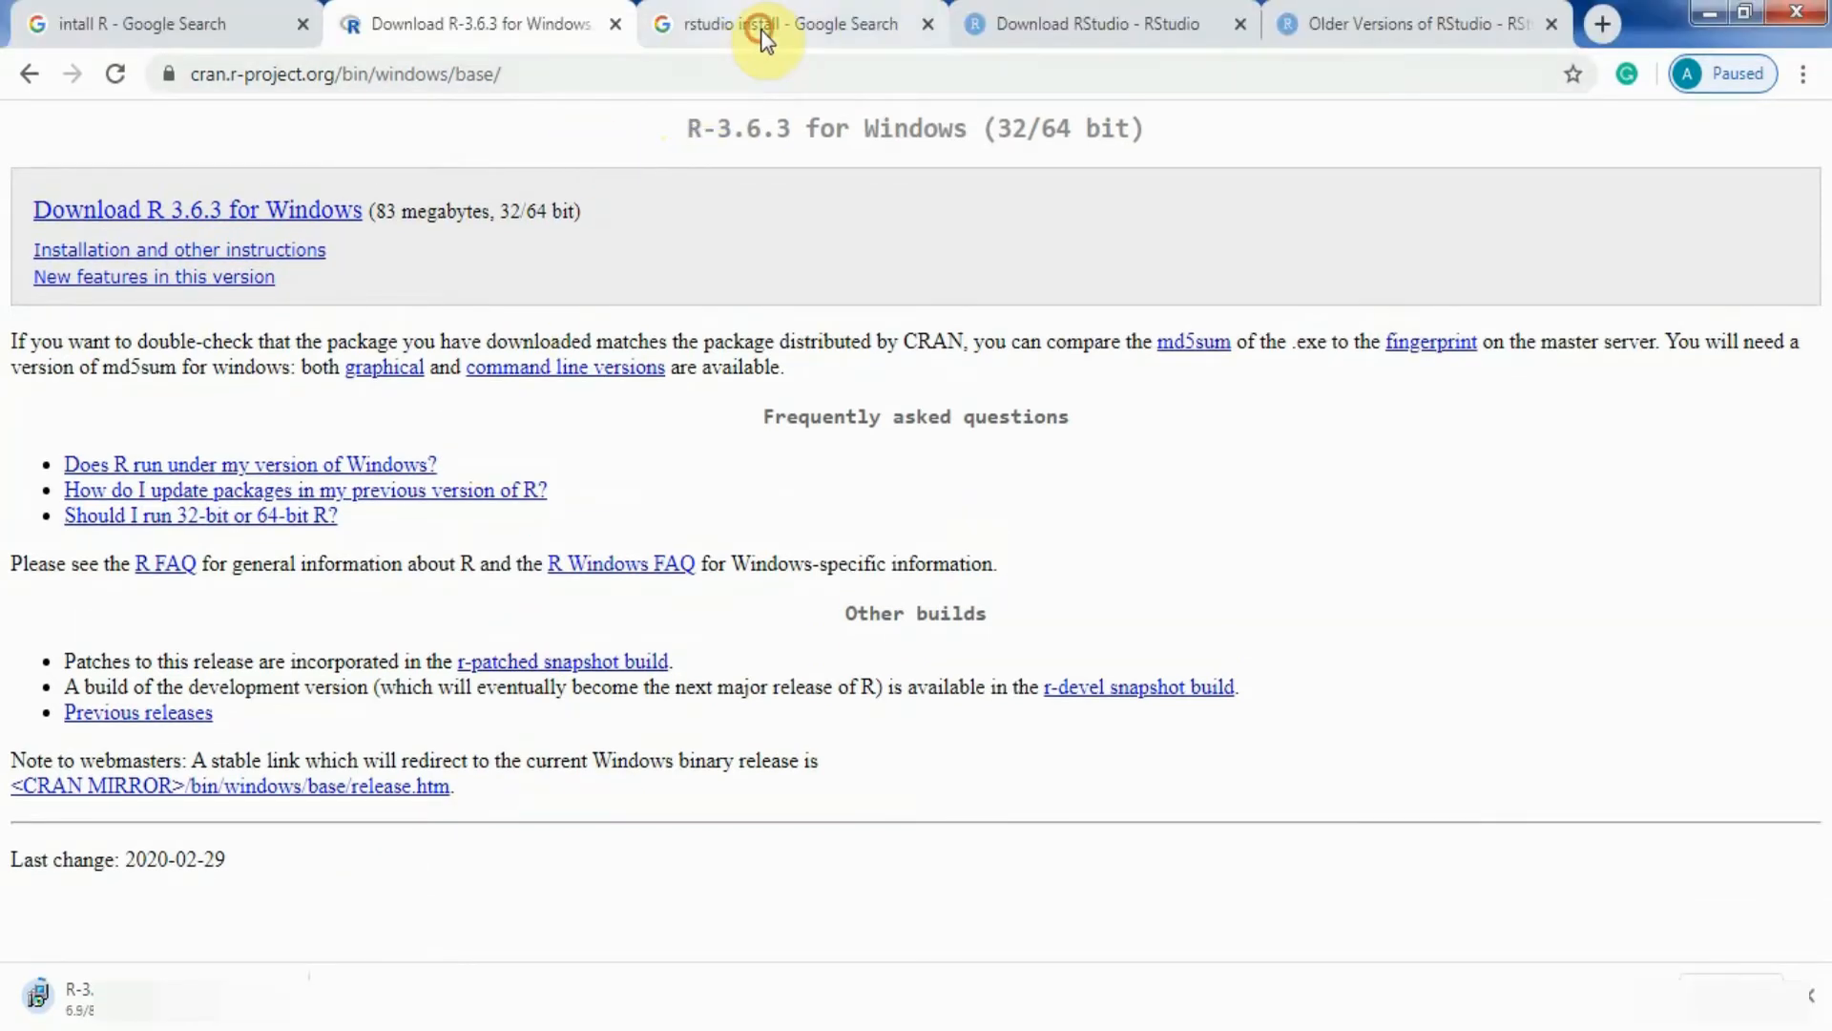
Step: Go to the Download RStudio page and choose the free open source RStudio Desktop edition
{"action": "left_click", "coordinate": [757, 30]}
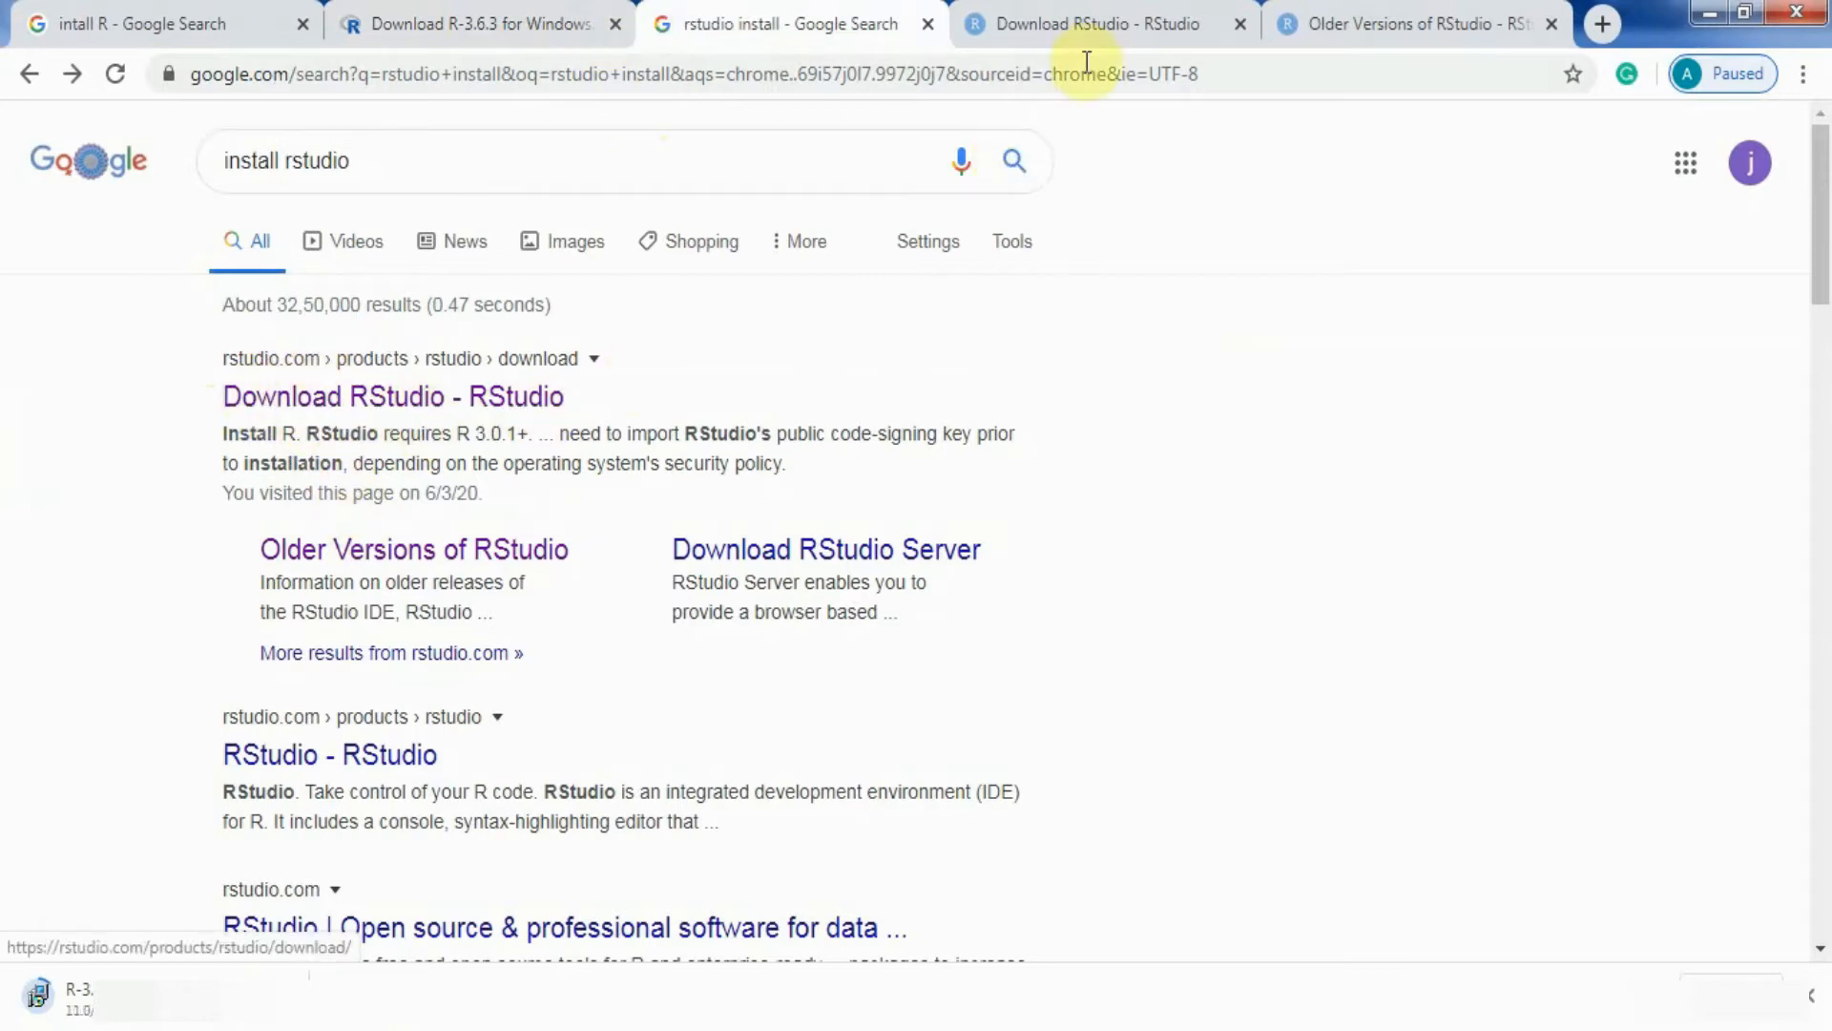
{"action": "left_click", "coordinate": [1109, 27]}
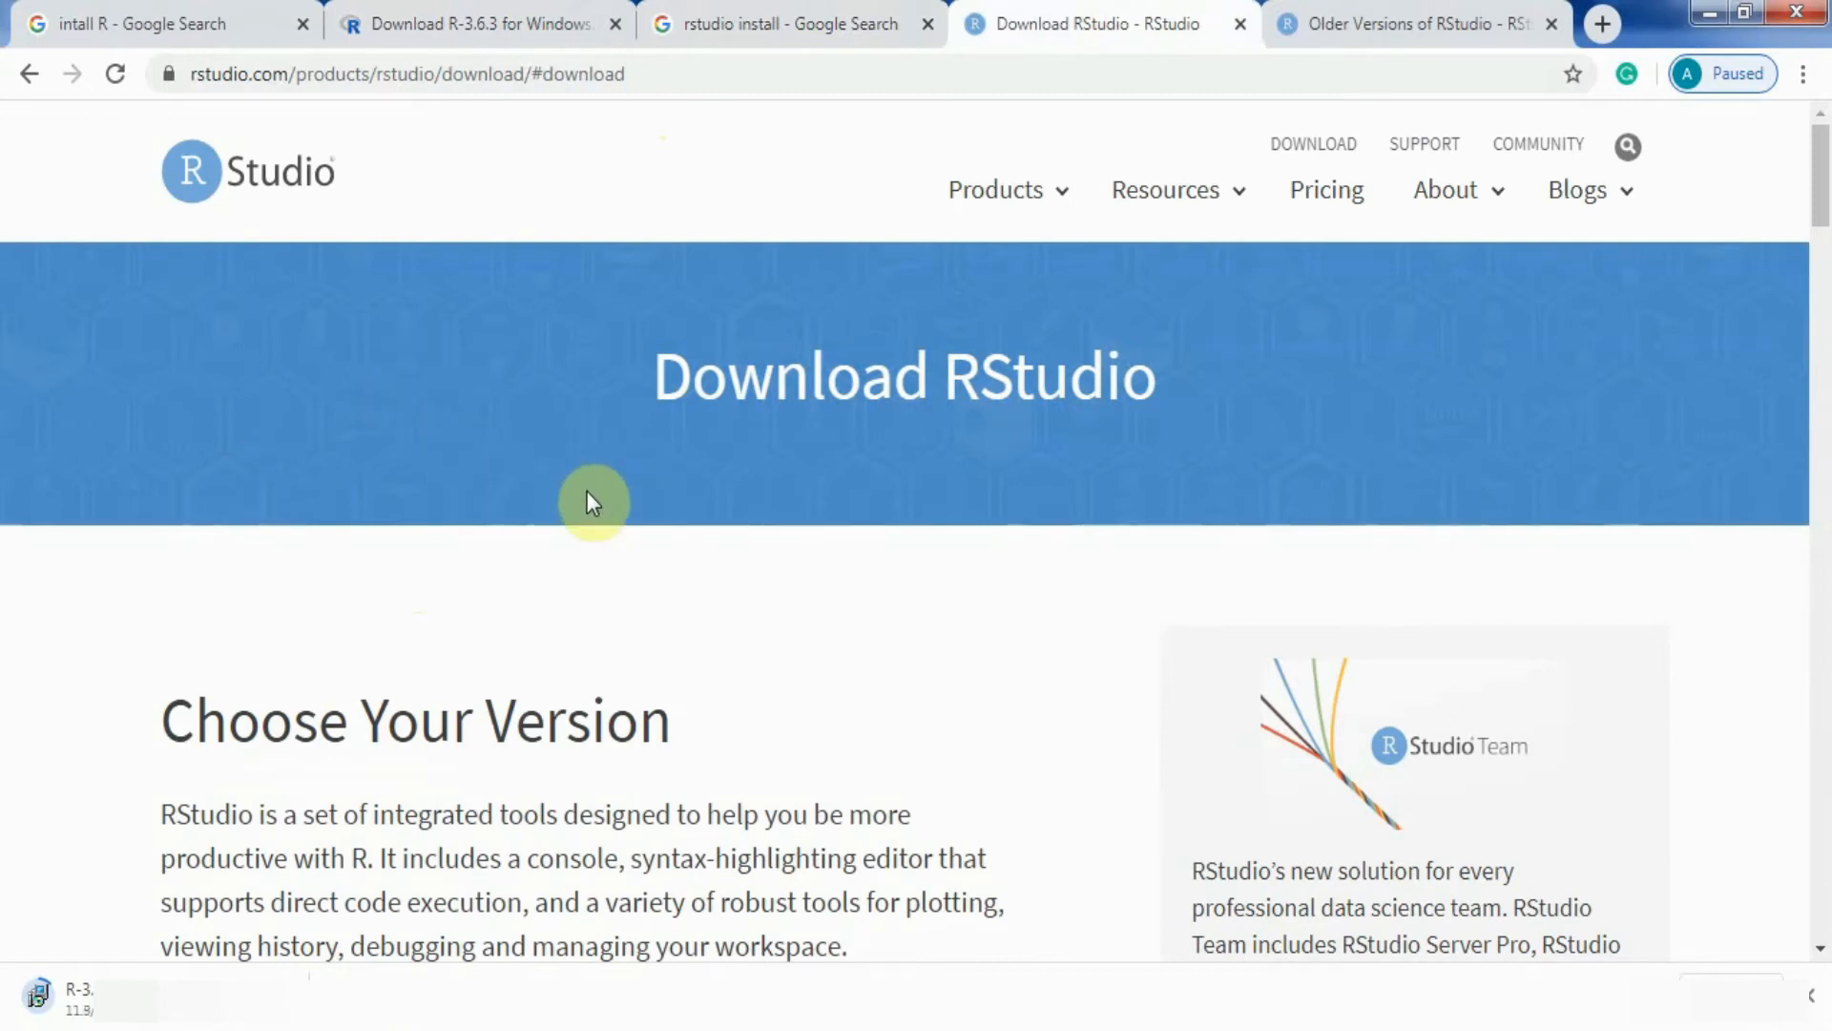
{"action": "scroll", "coordinate": [329, 482], "scroll_direction": "down", "scroll_amount": 3}
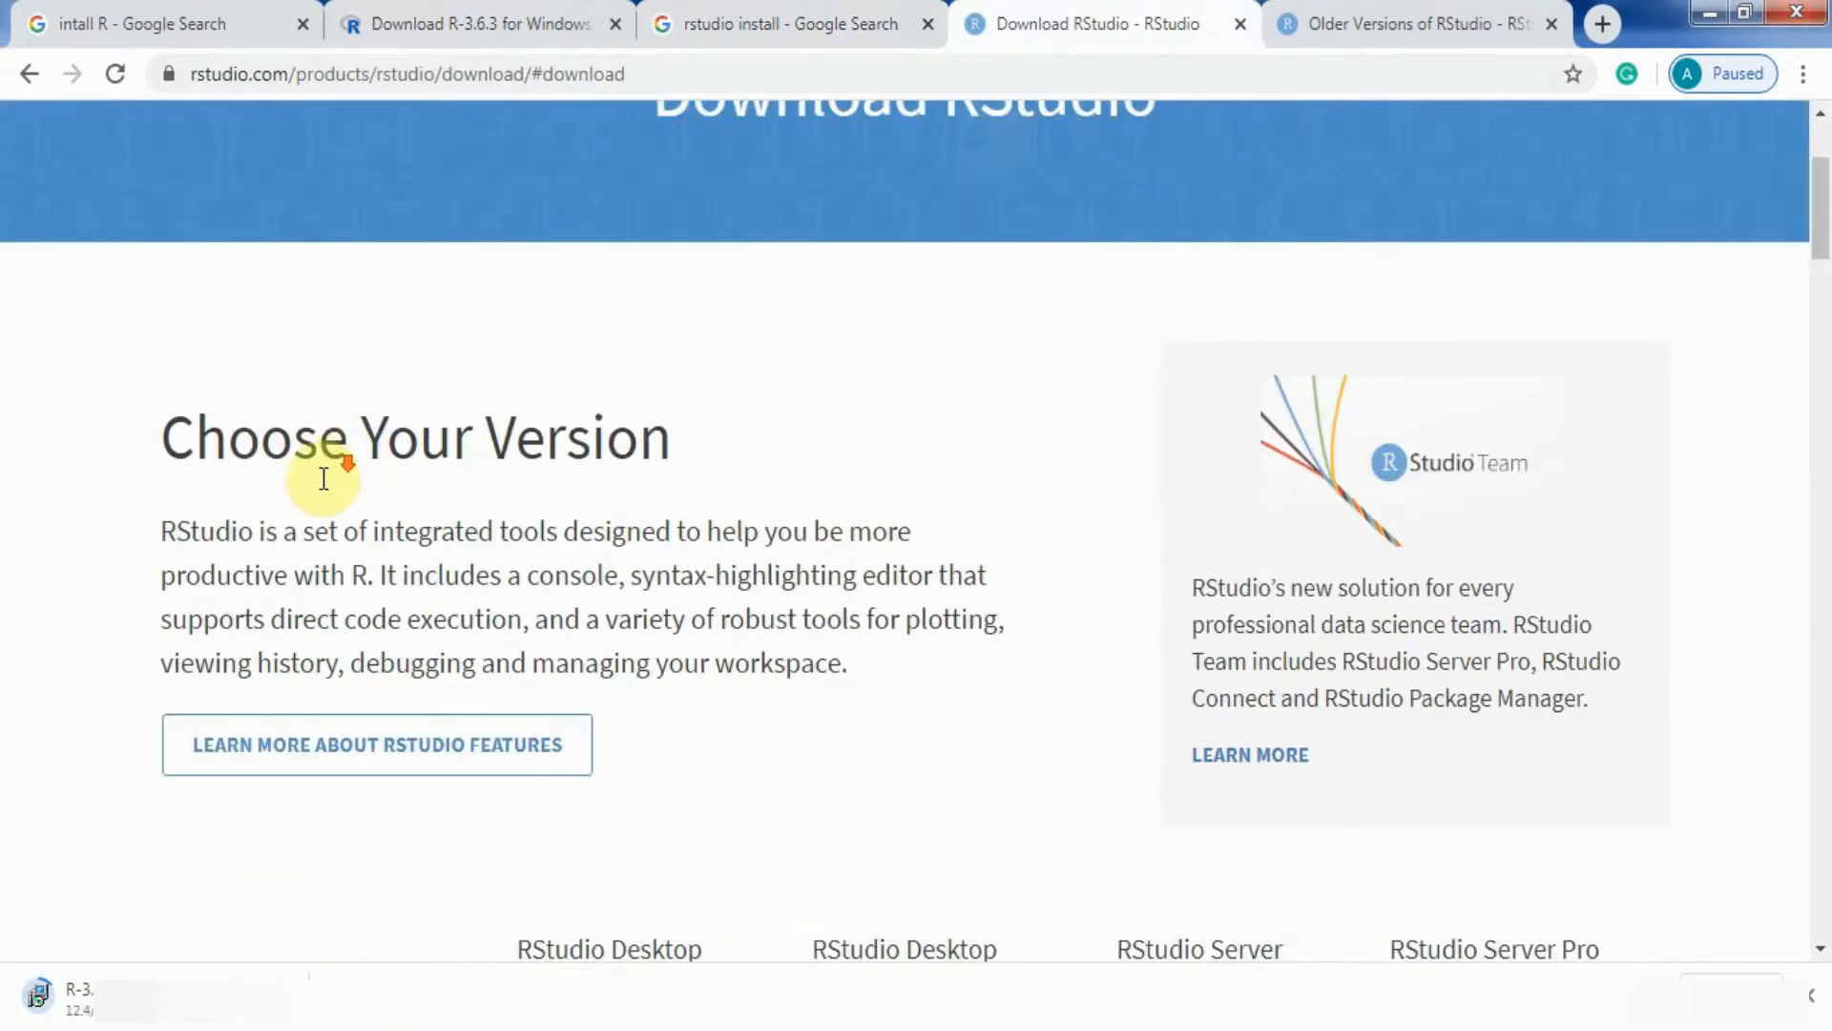
{"action": "scroll", "coordinate": [323, 479], "scroll_direction": "down", "scroll_amount": 6}
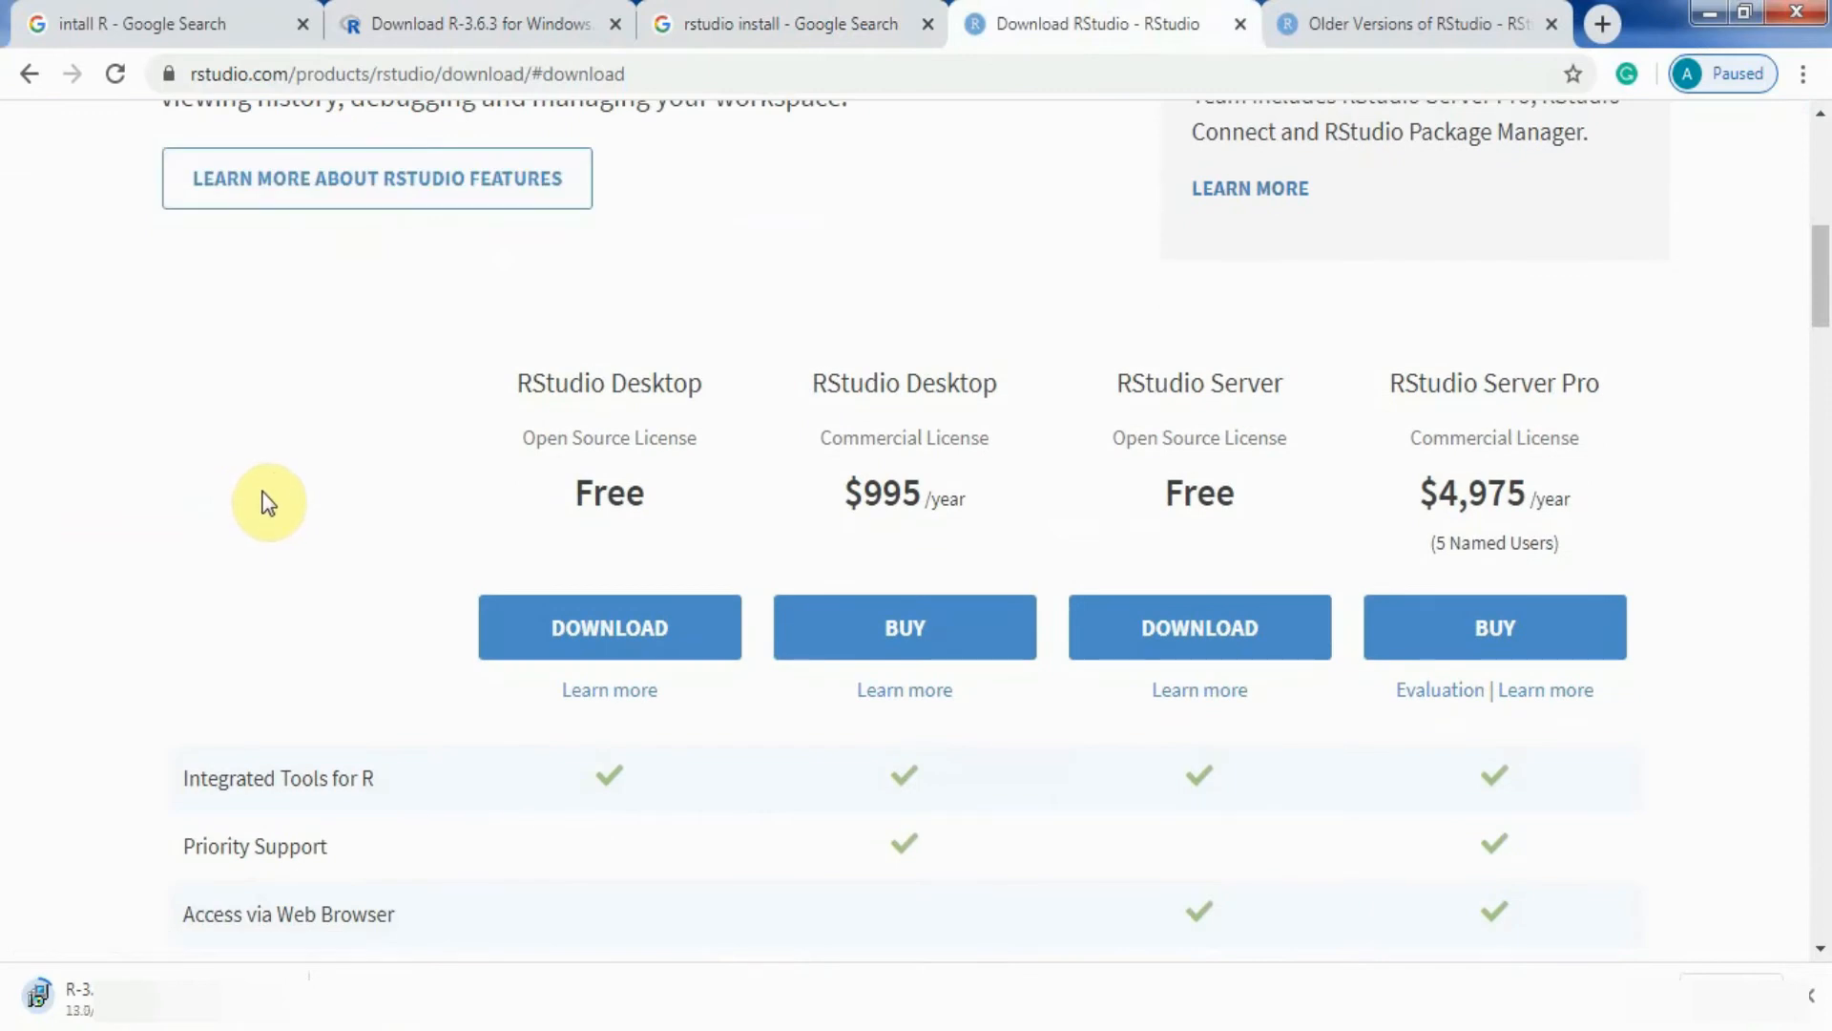
{"action": "scroll", "coordinate": [268, 503], "scroll_direction": "down", "scroll_amount": 1}
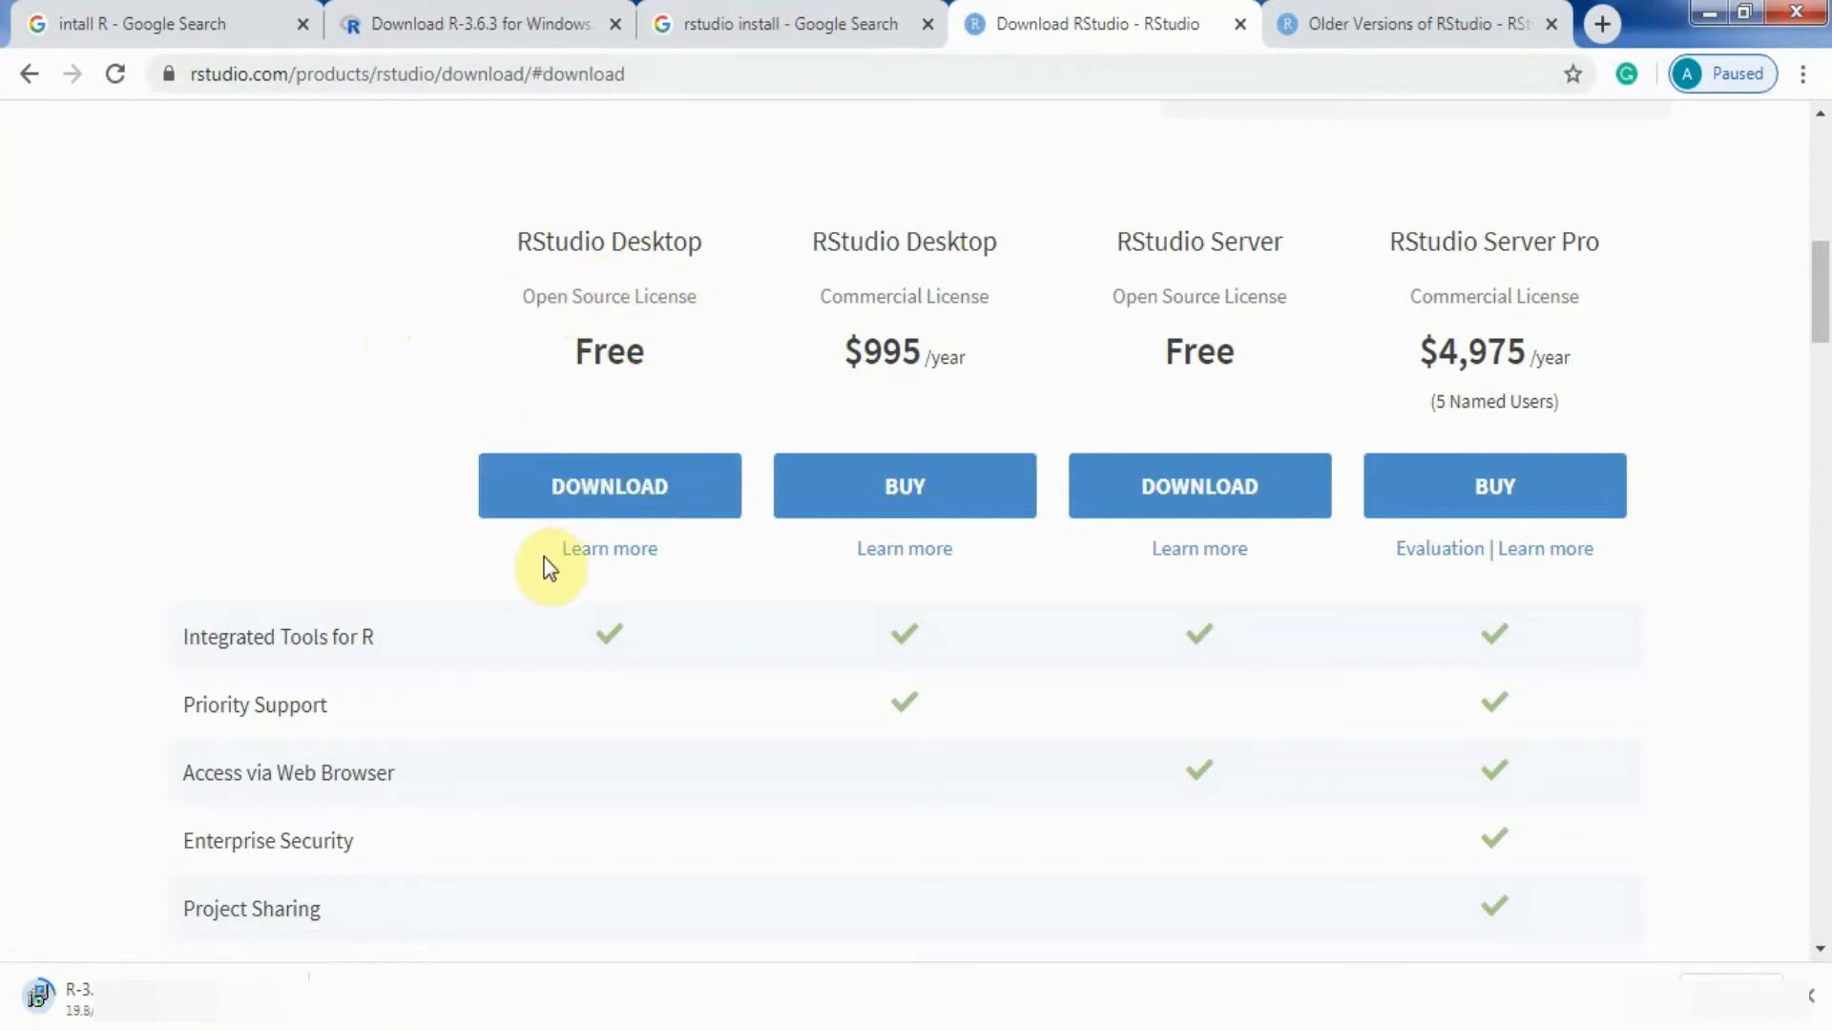
{"action": "left_click", "coordinate": [619, 497]}
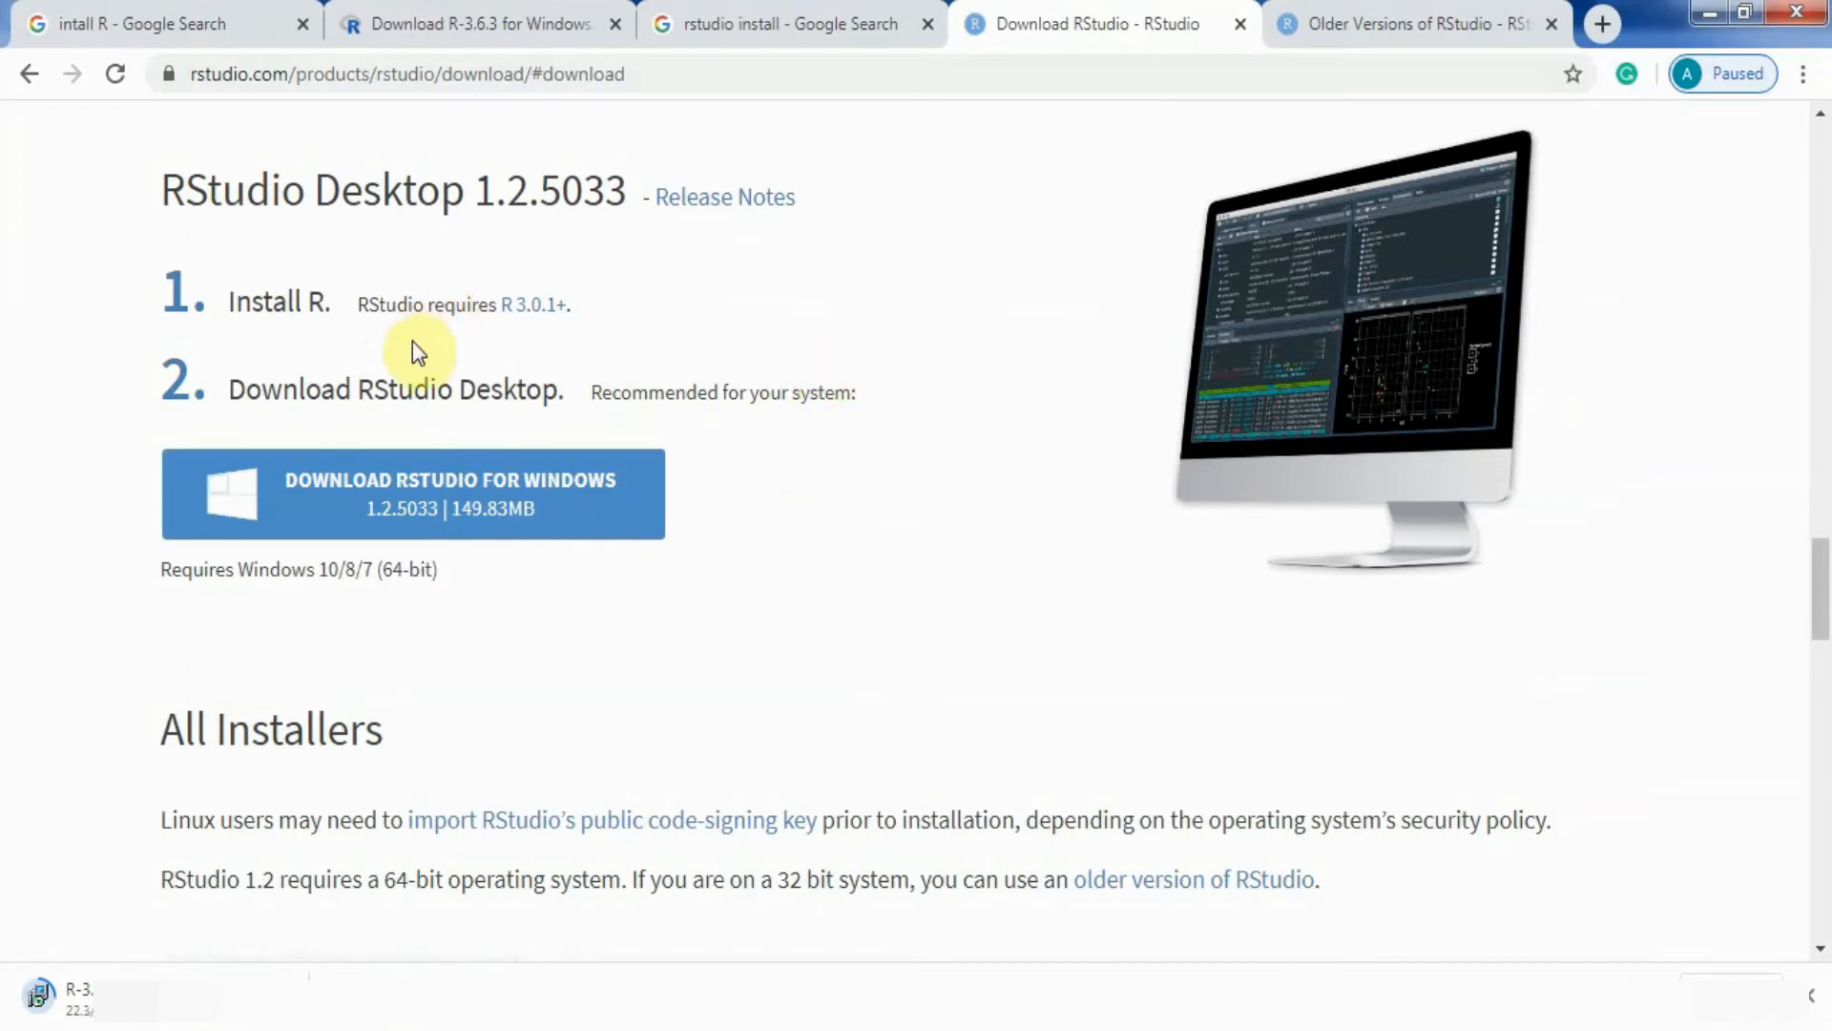
Step: Compare the R version required by RStudio Desktop with the R version offered on the CRAN download page
{"action": "left_click_drag", "start_coordinate": [360, 308], "coordinate": [458, 301]}
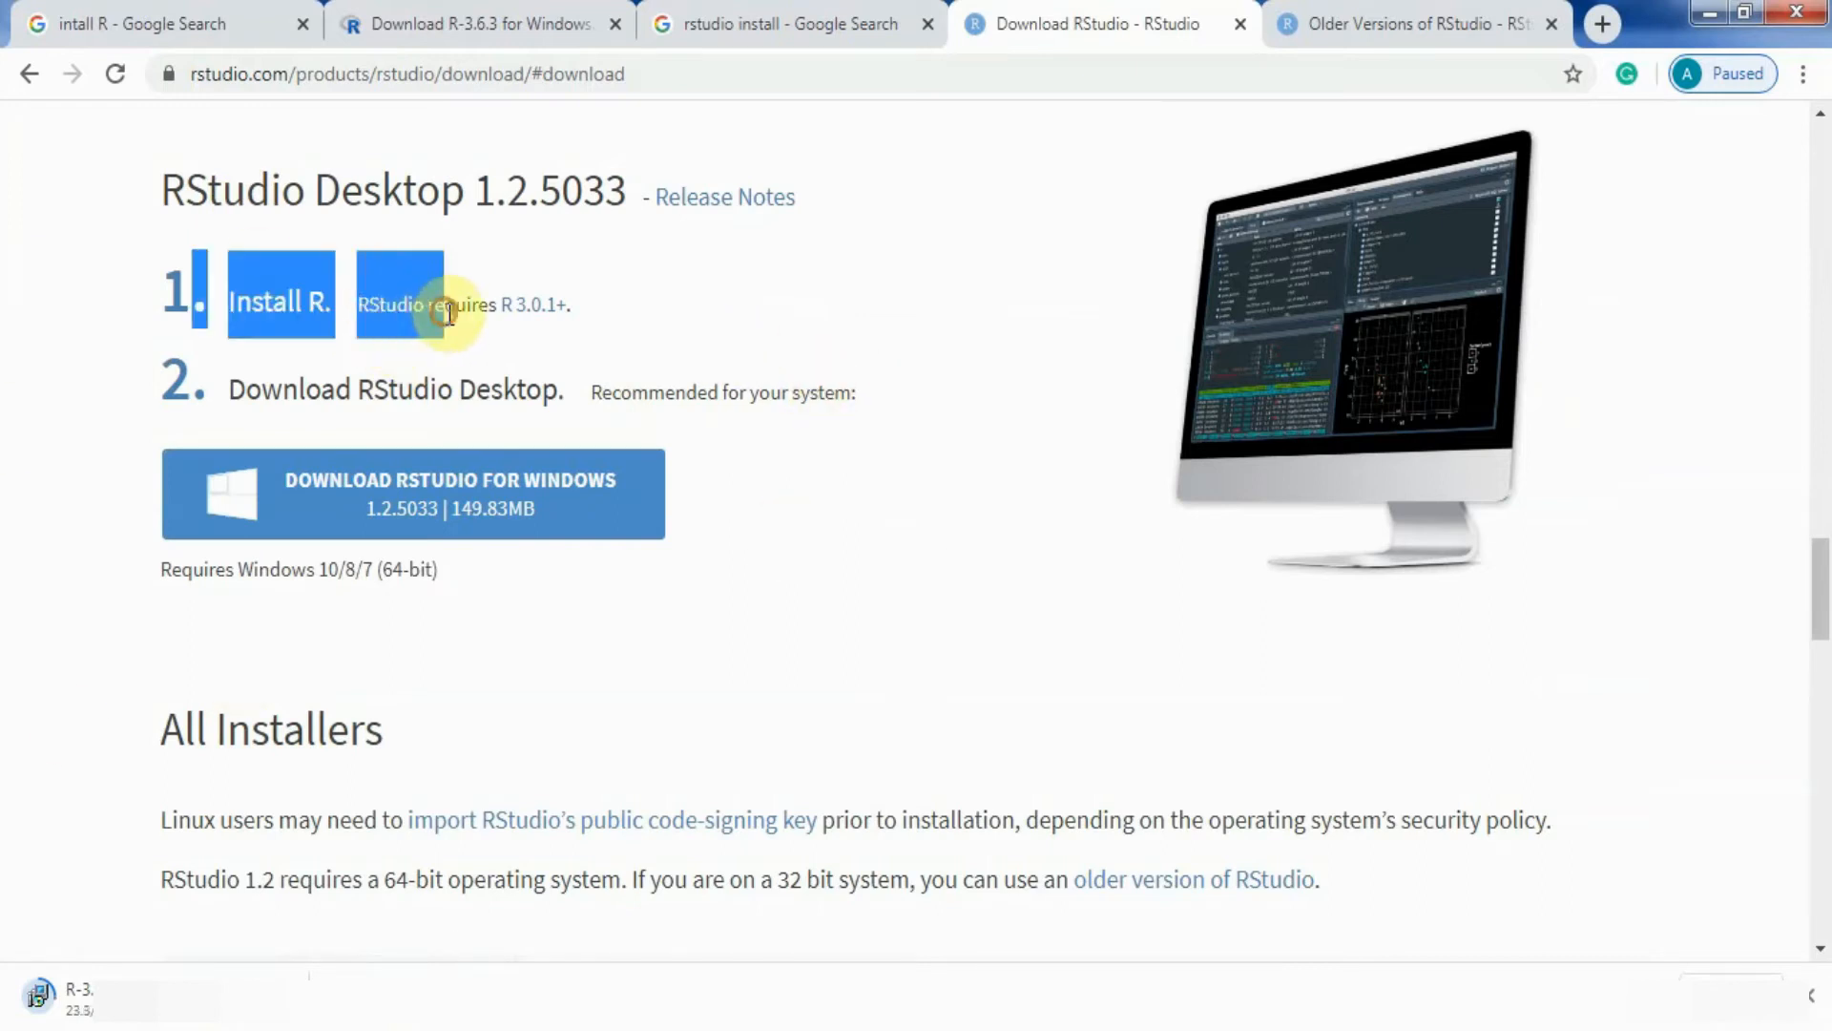
{"action": "left_click", "coordinate": [525, 361]}
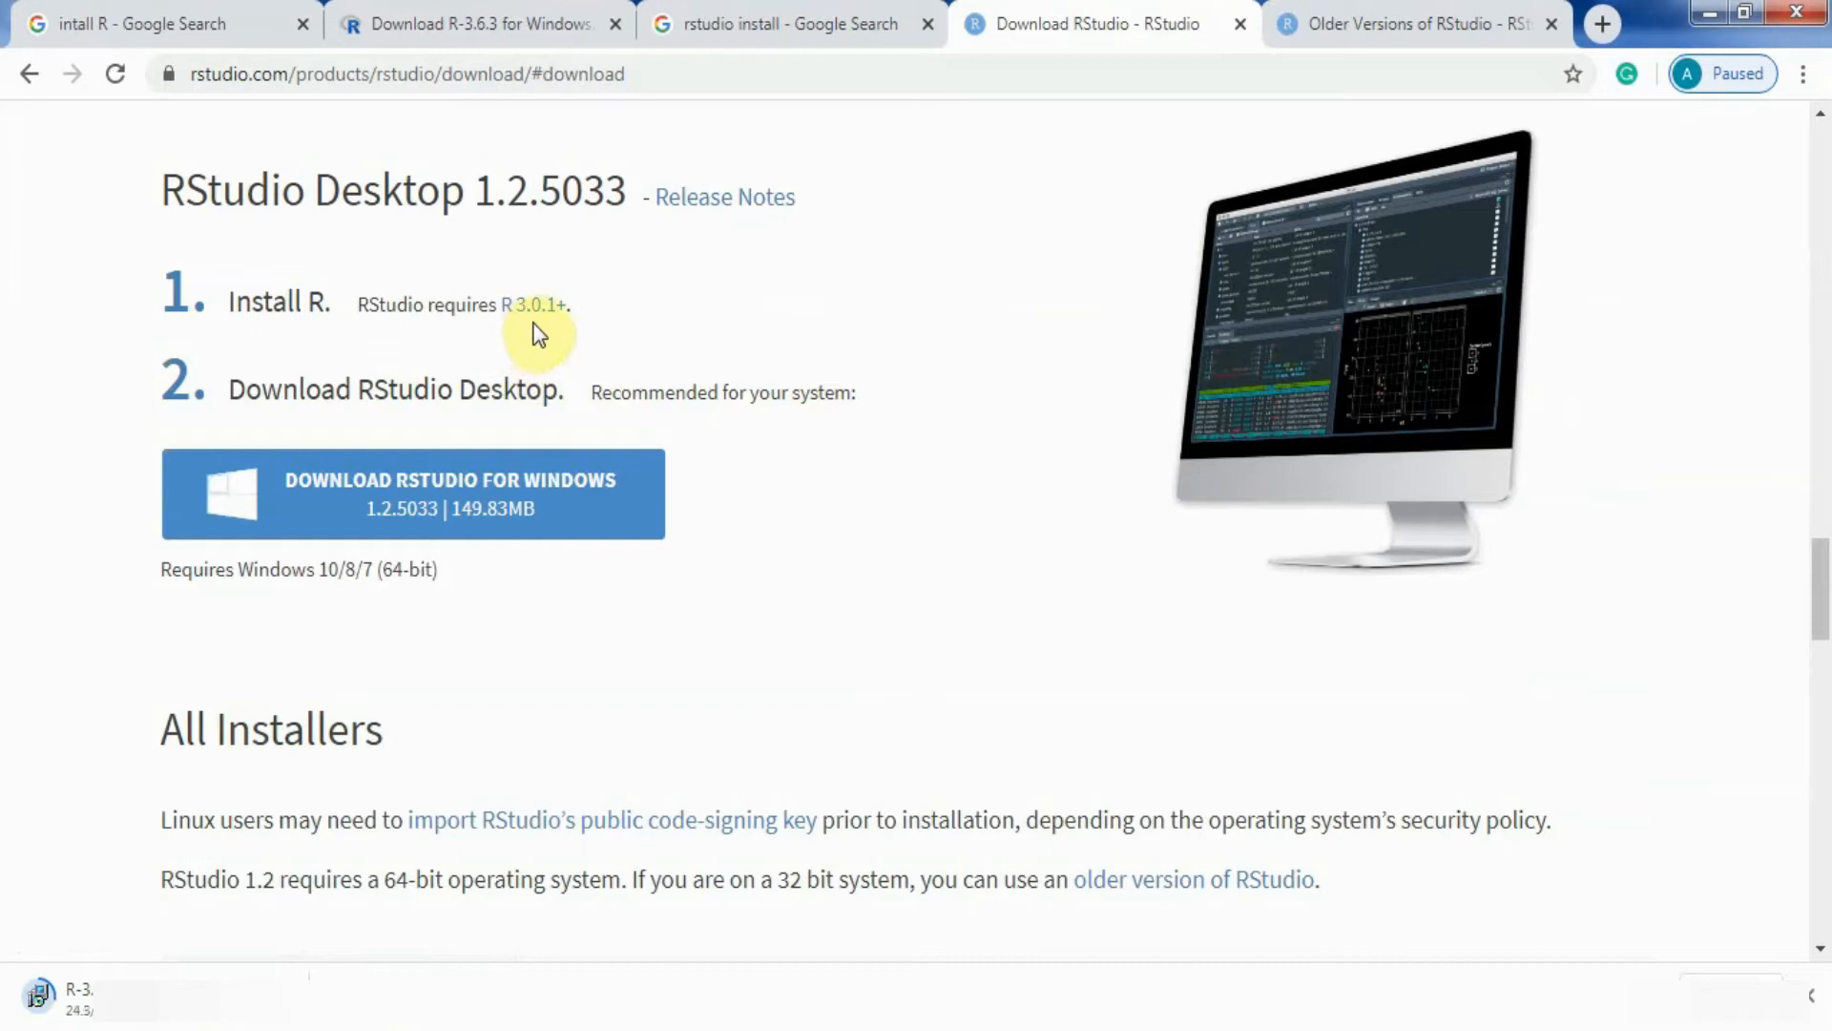
{"action": "left_click", "coordinate": [461, 19]}
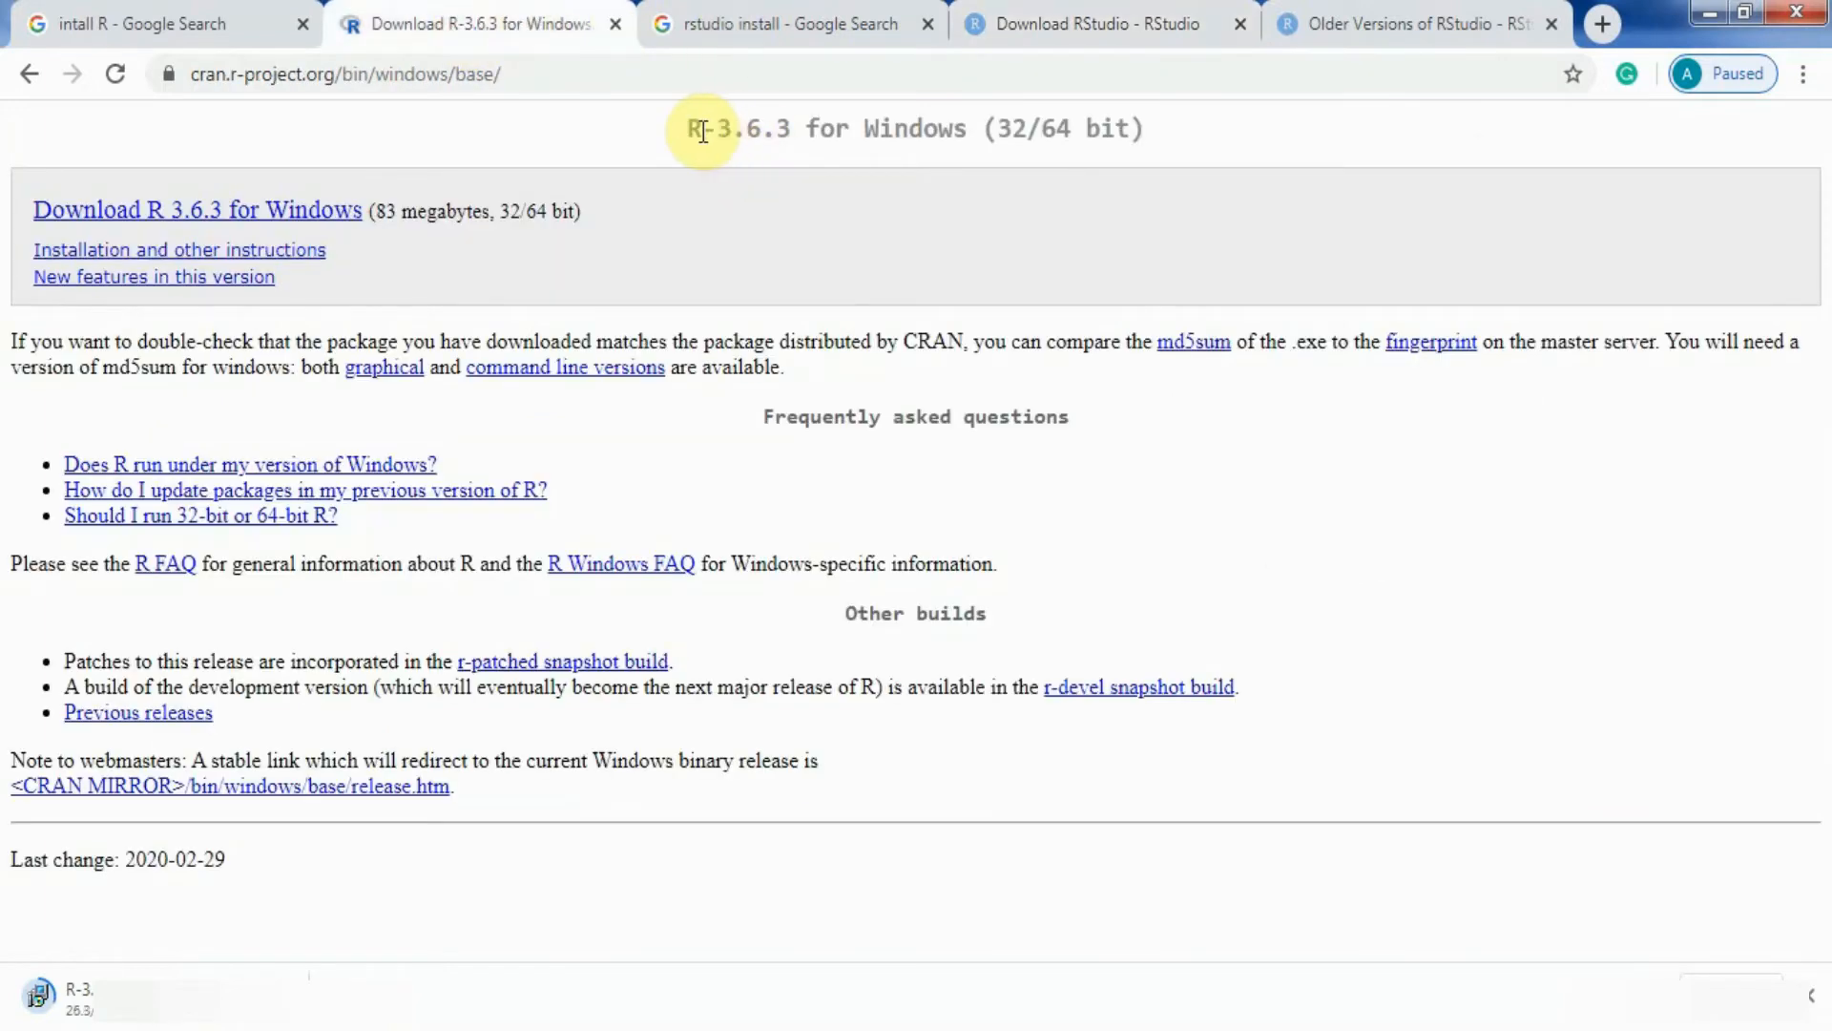
{"action": "left_click_drag", "start_coordinate": [703, 127], "coordinate": [793, 129]}
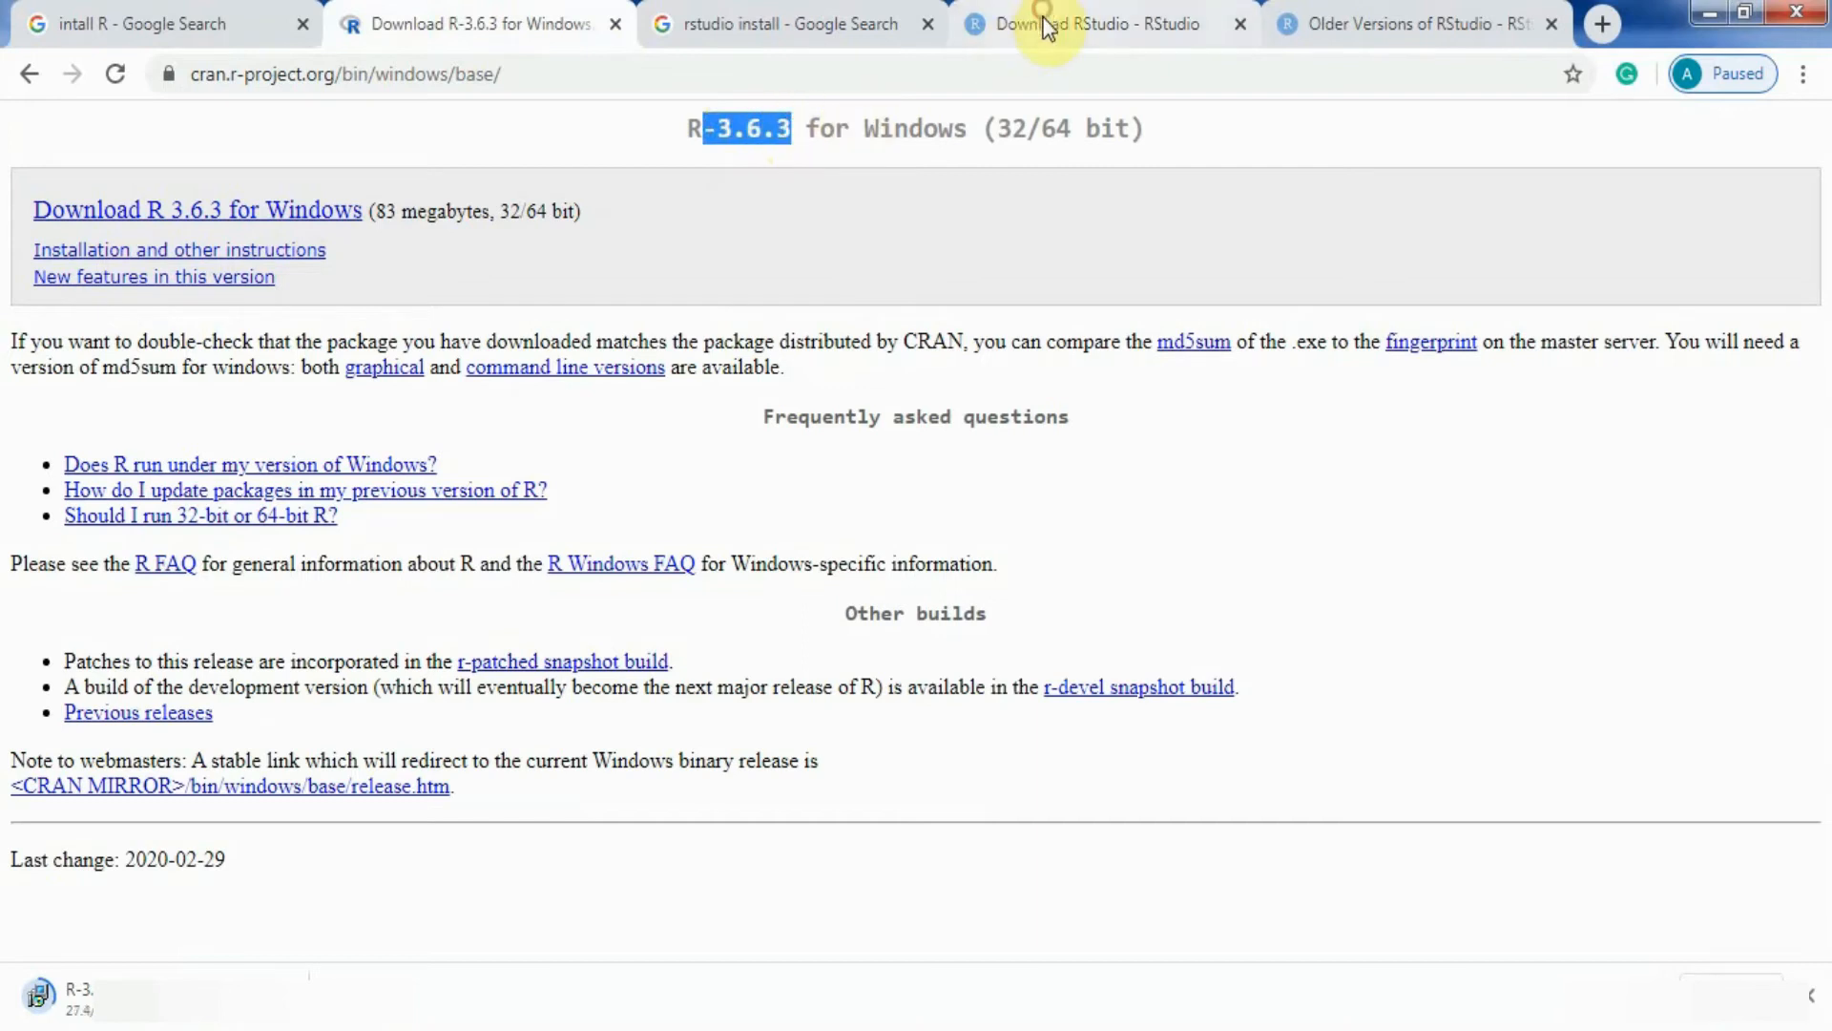
{"action": "left_click", "coordinate": [1040, 26]}
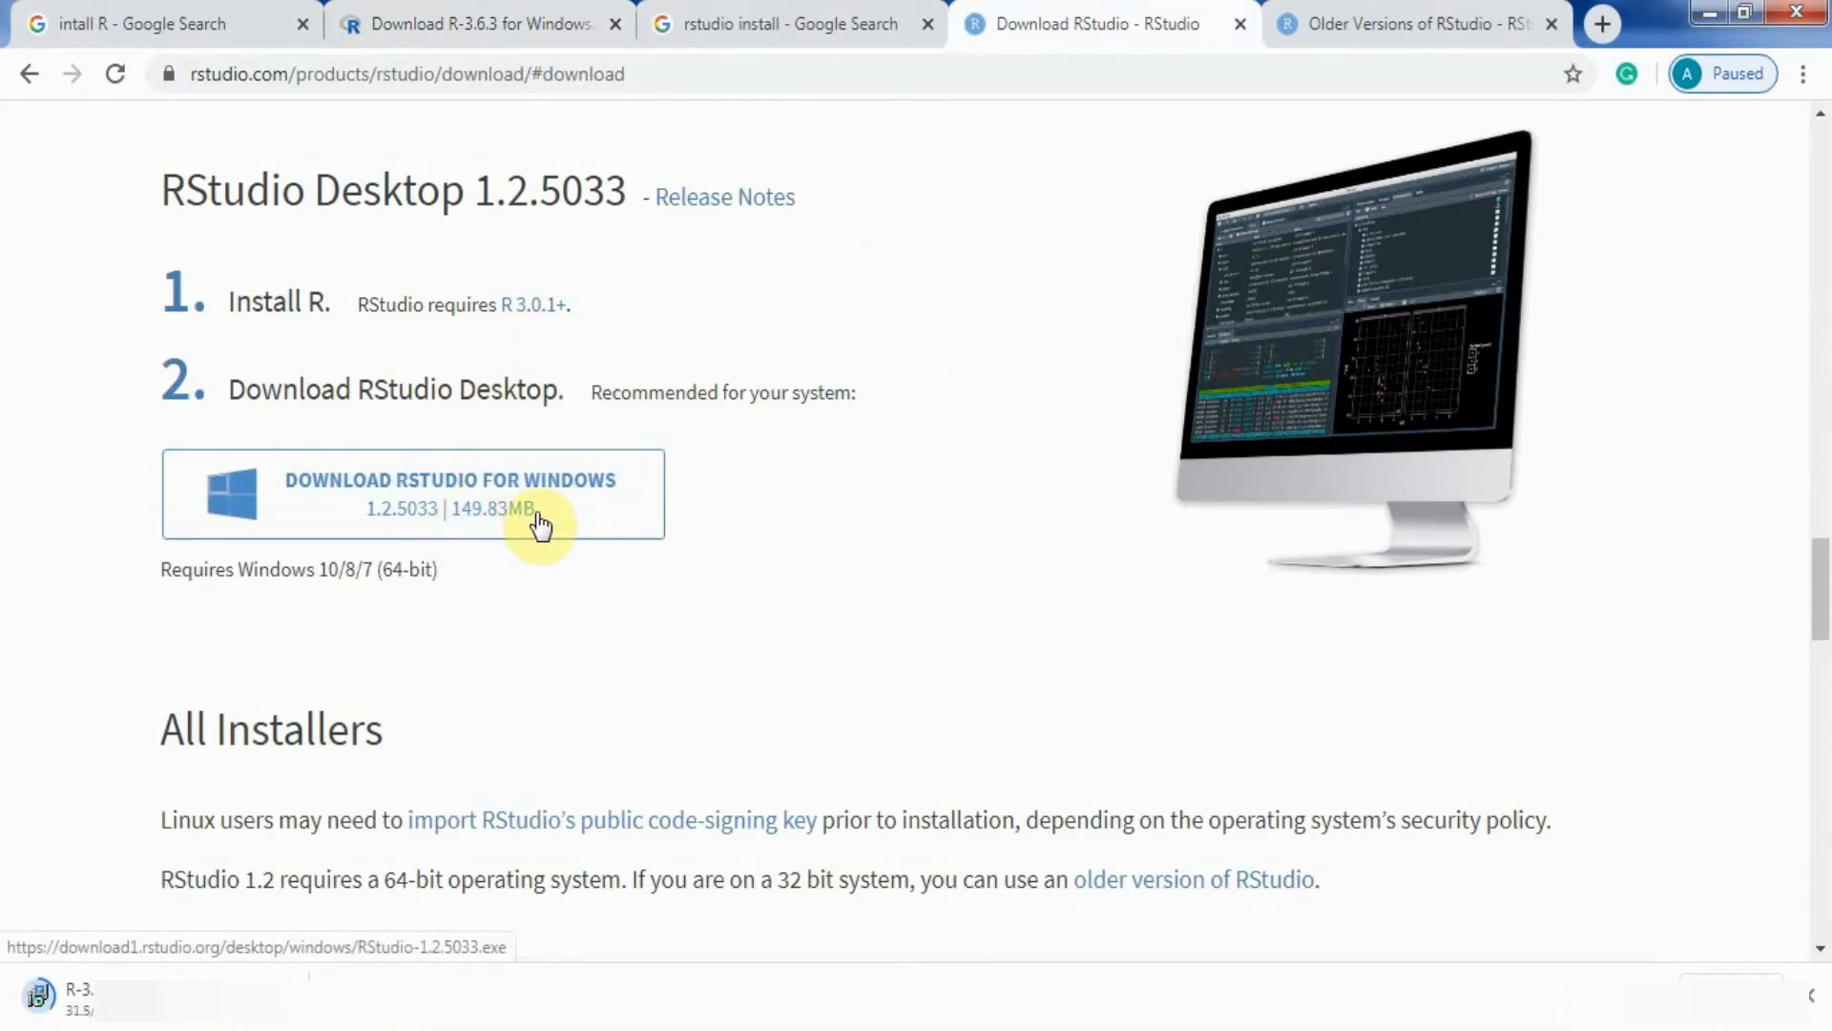
Step: Check the Windows requirement and download RStudio Desktop 1.2.5033 for Windows
{"action": "left_click_drag", "start_coordinate": [397, 569], "coordinate": [470, 601]}
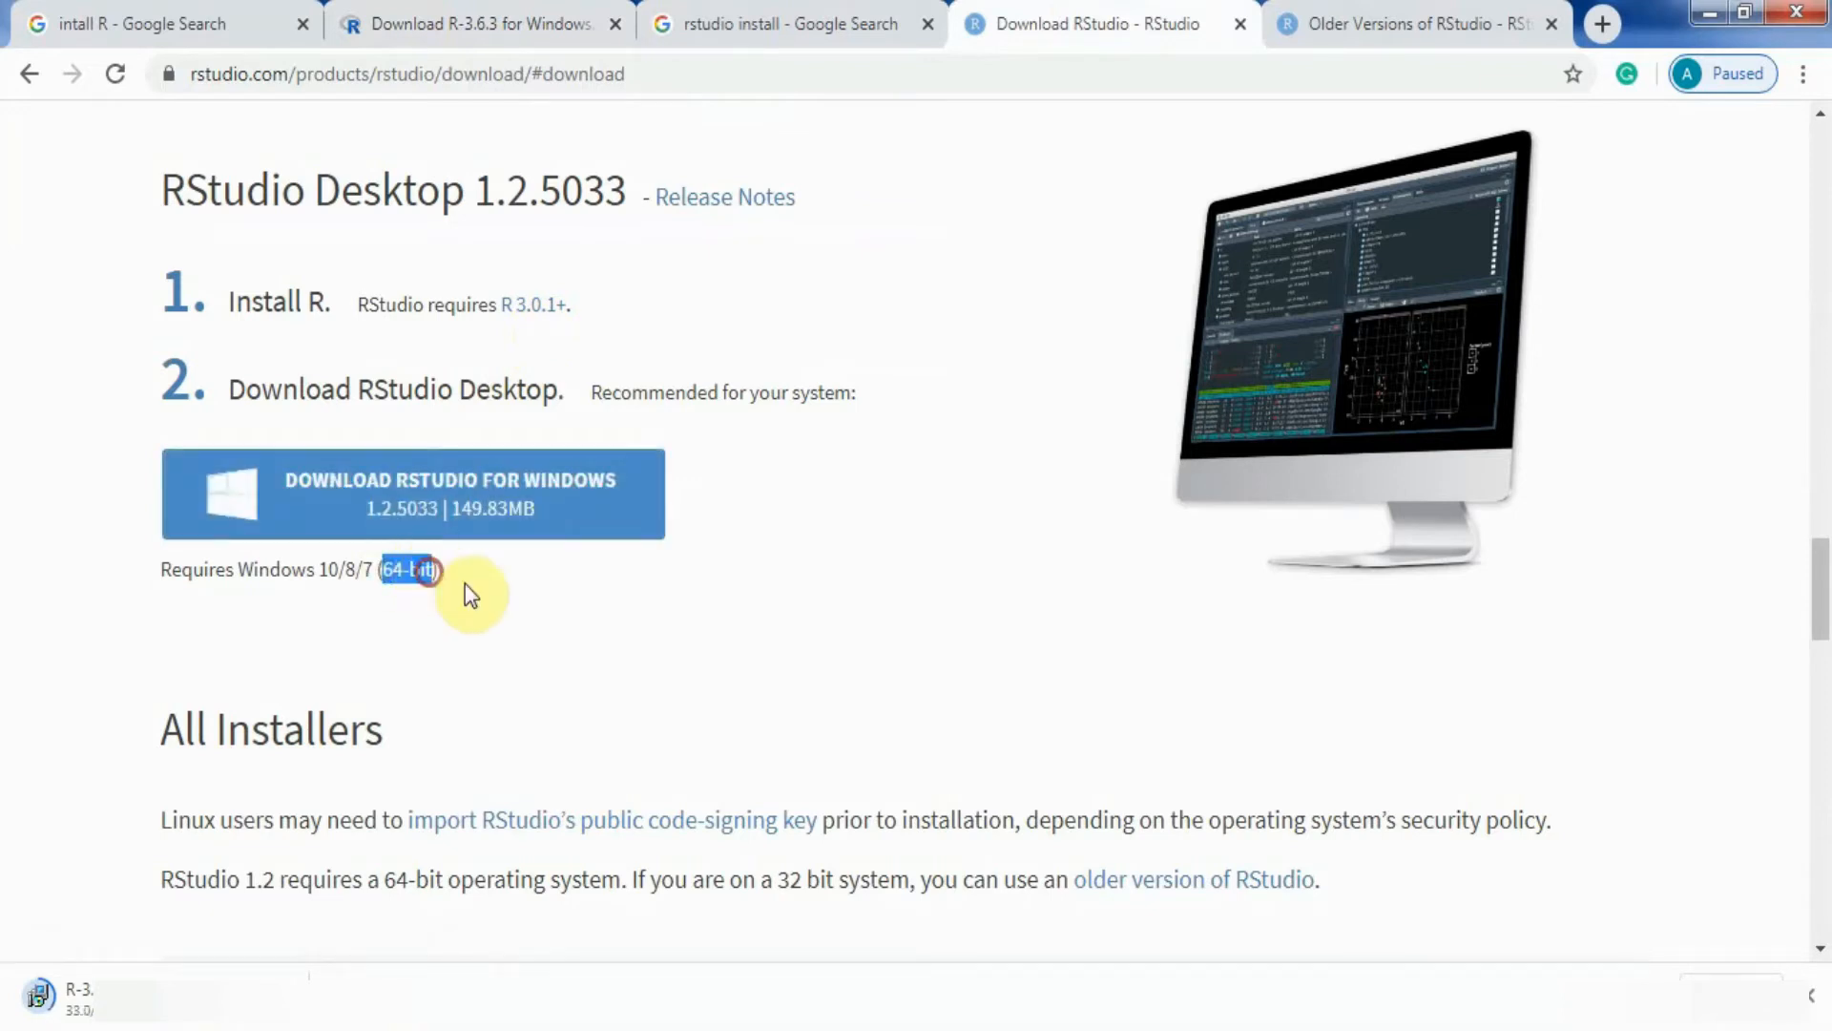
{"action": "left_click", "coordinate": [493, 592]}
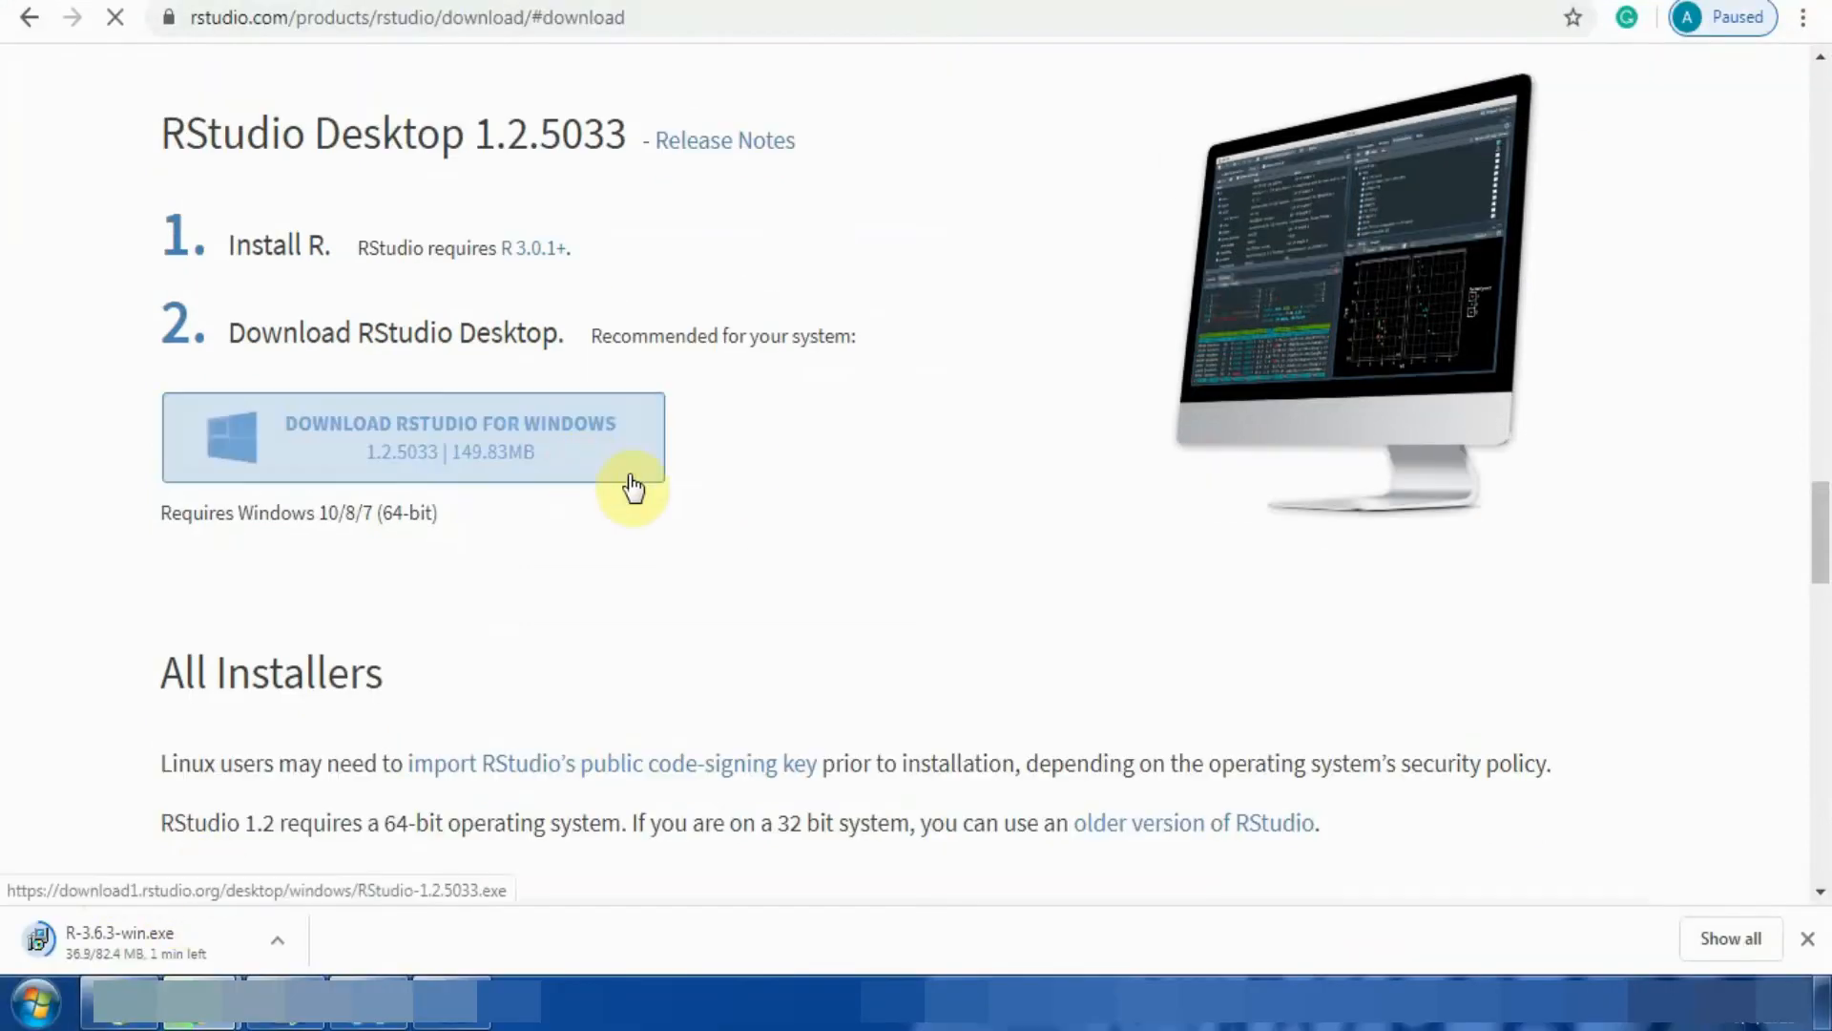
{"action": "left_click", "coordinate": [630, 526]}
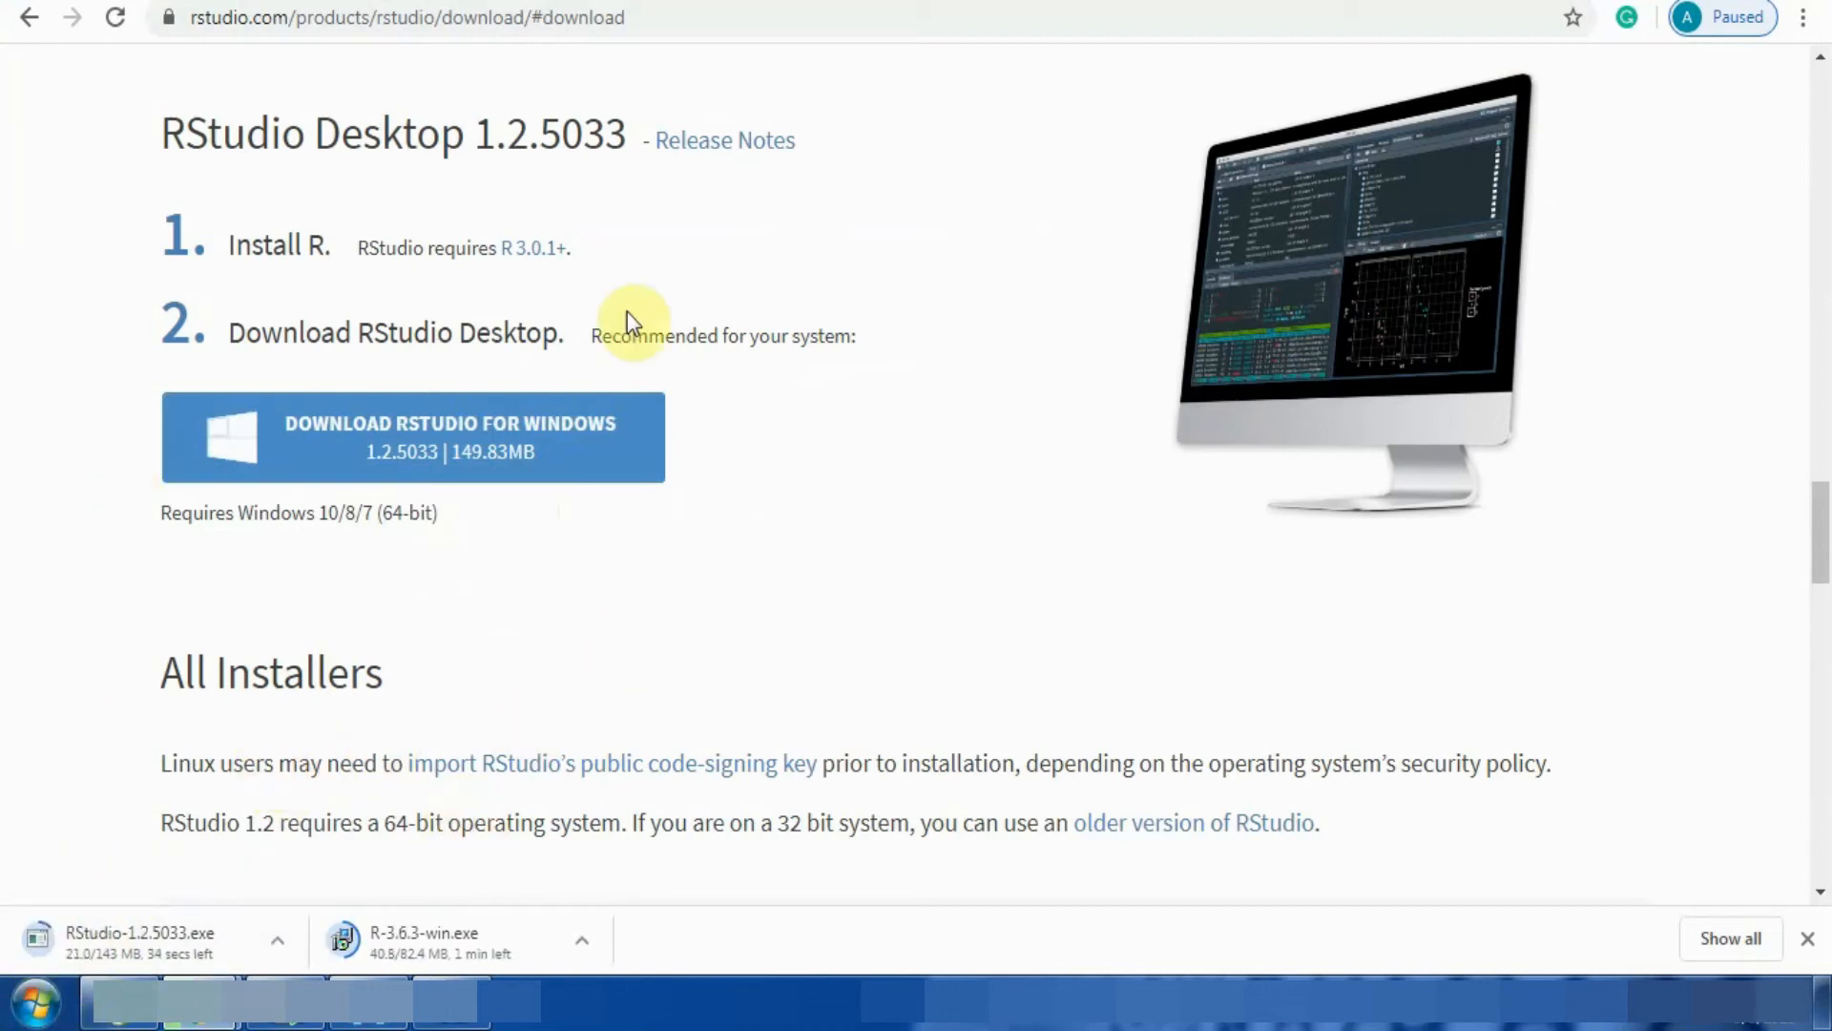
Step: Find Older Versions of RStudio in the search results and bring up that already opened page
{"action": "left_click", "coordinate": [773, 13]}
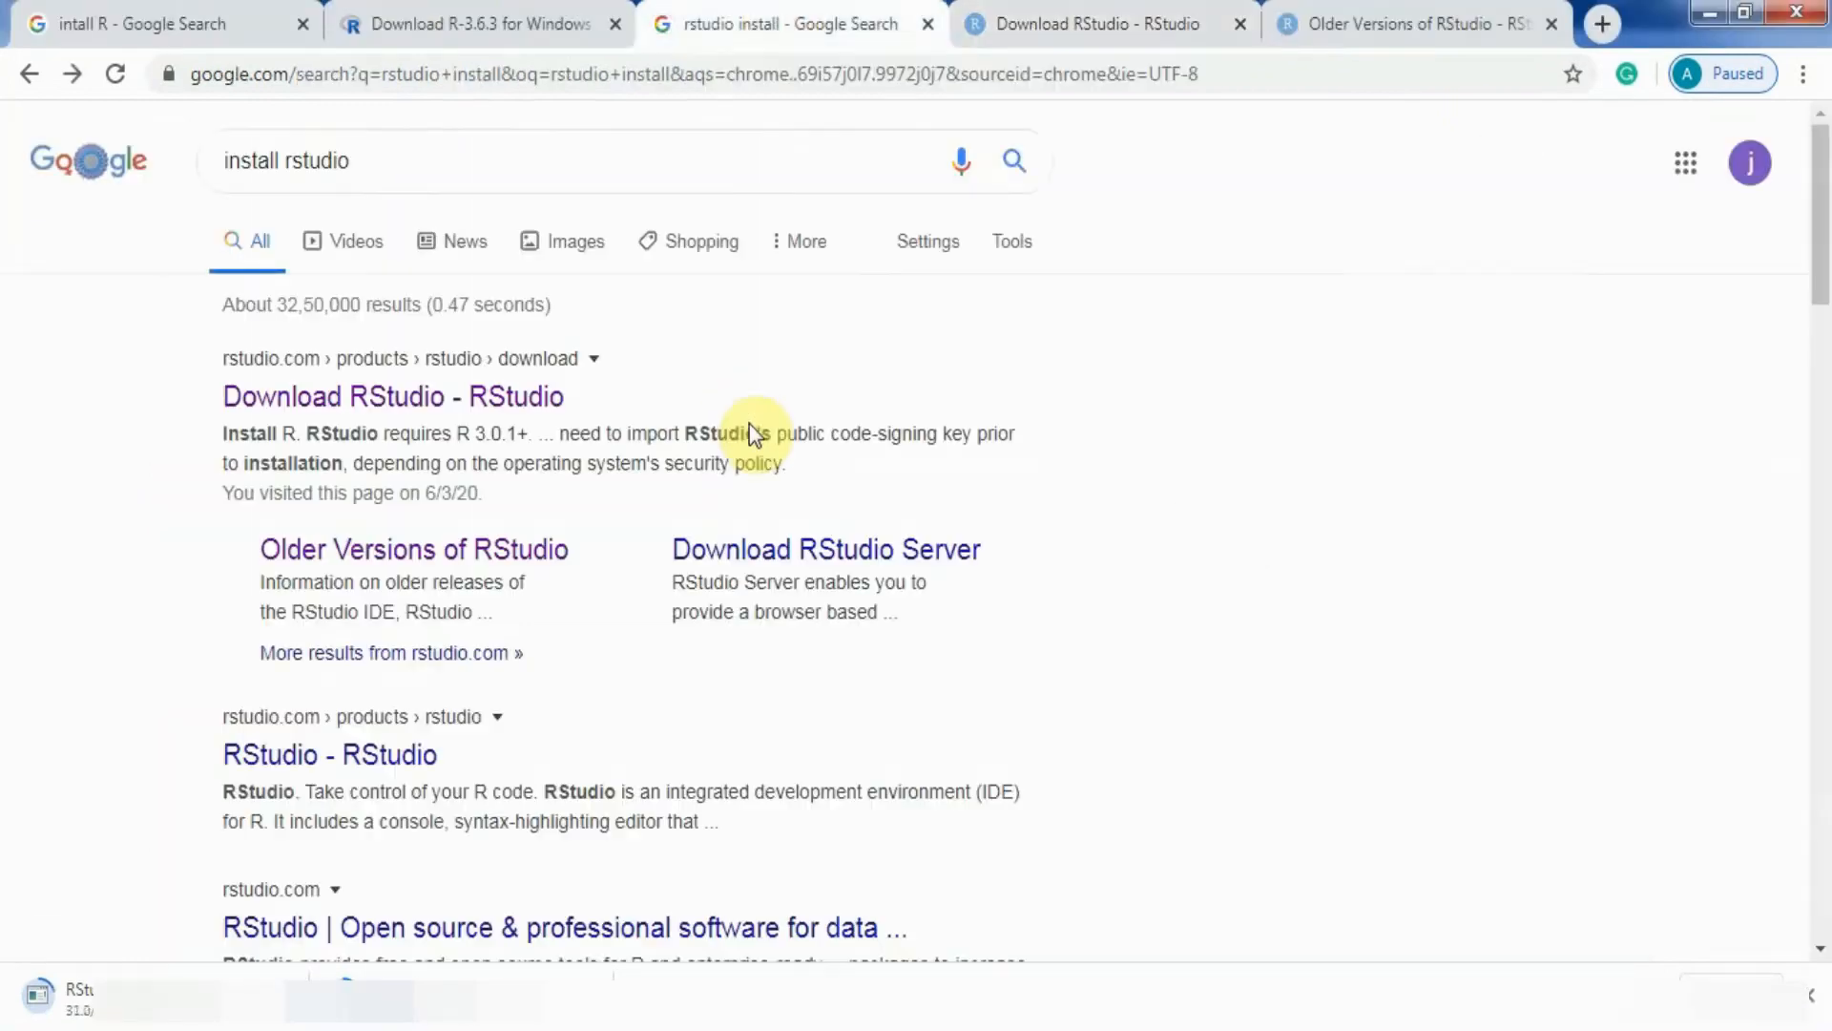
{"action": "left_click", "coordinate": [458, 493], "text": "ctrl"}
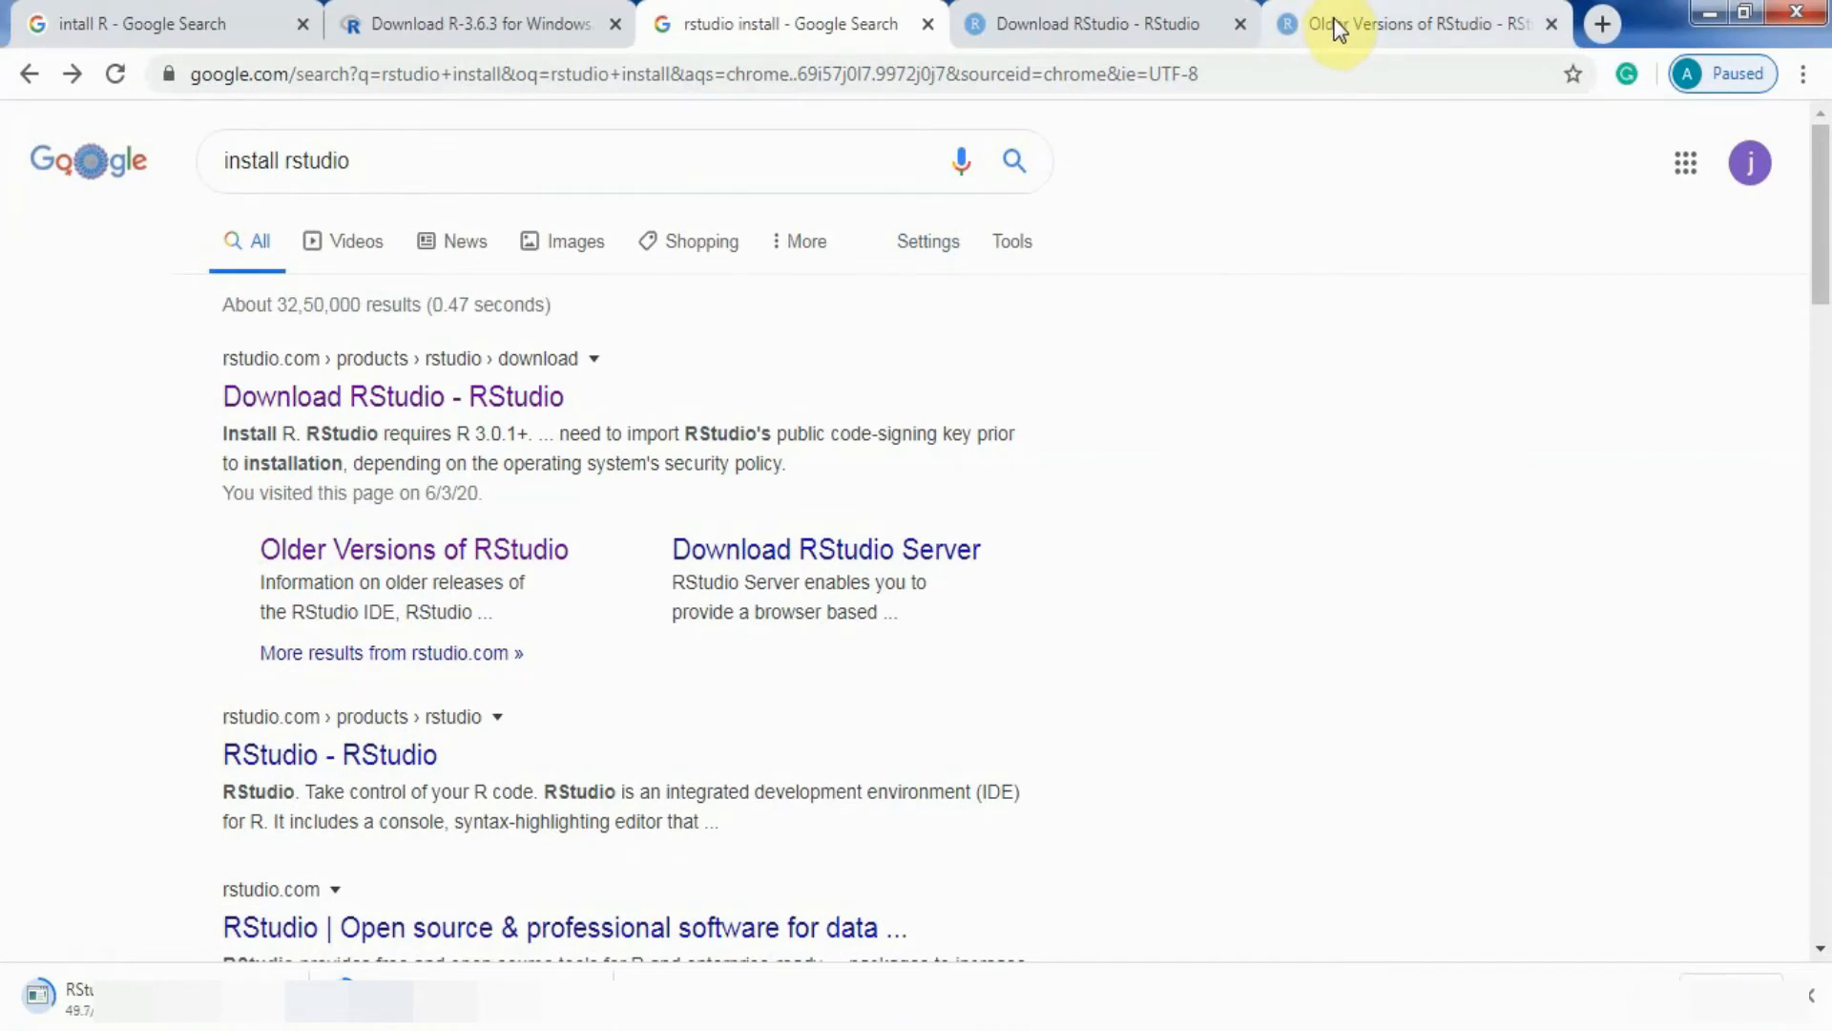
{"action": "left_click", "coordinate": [1336, 19]}
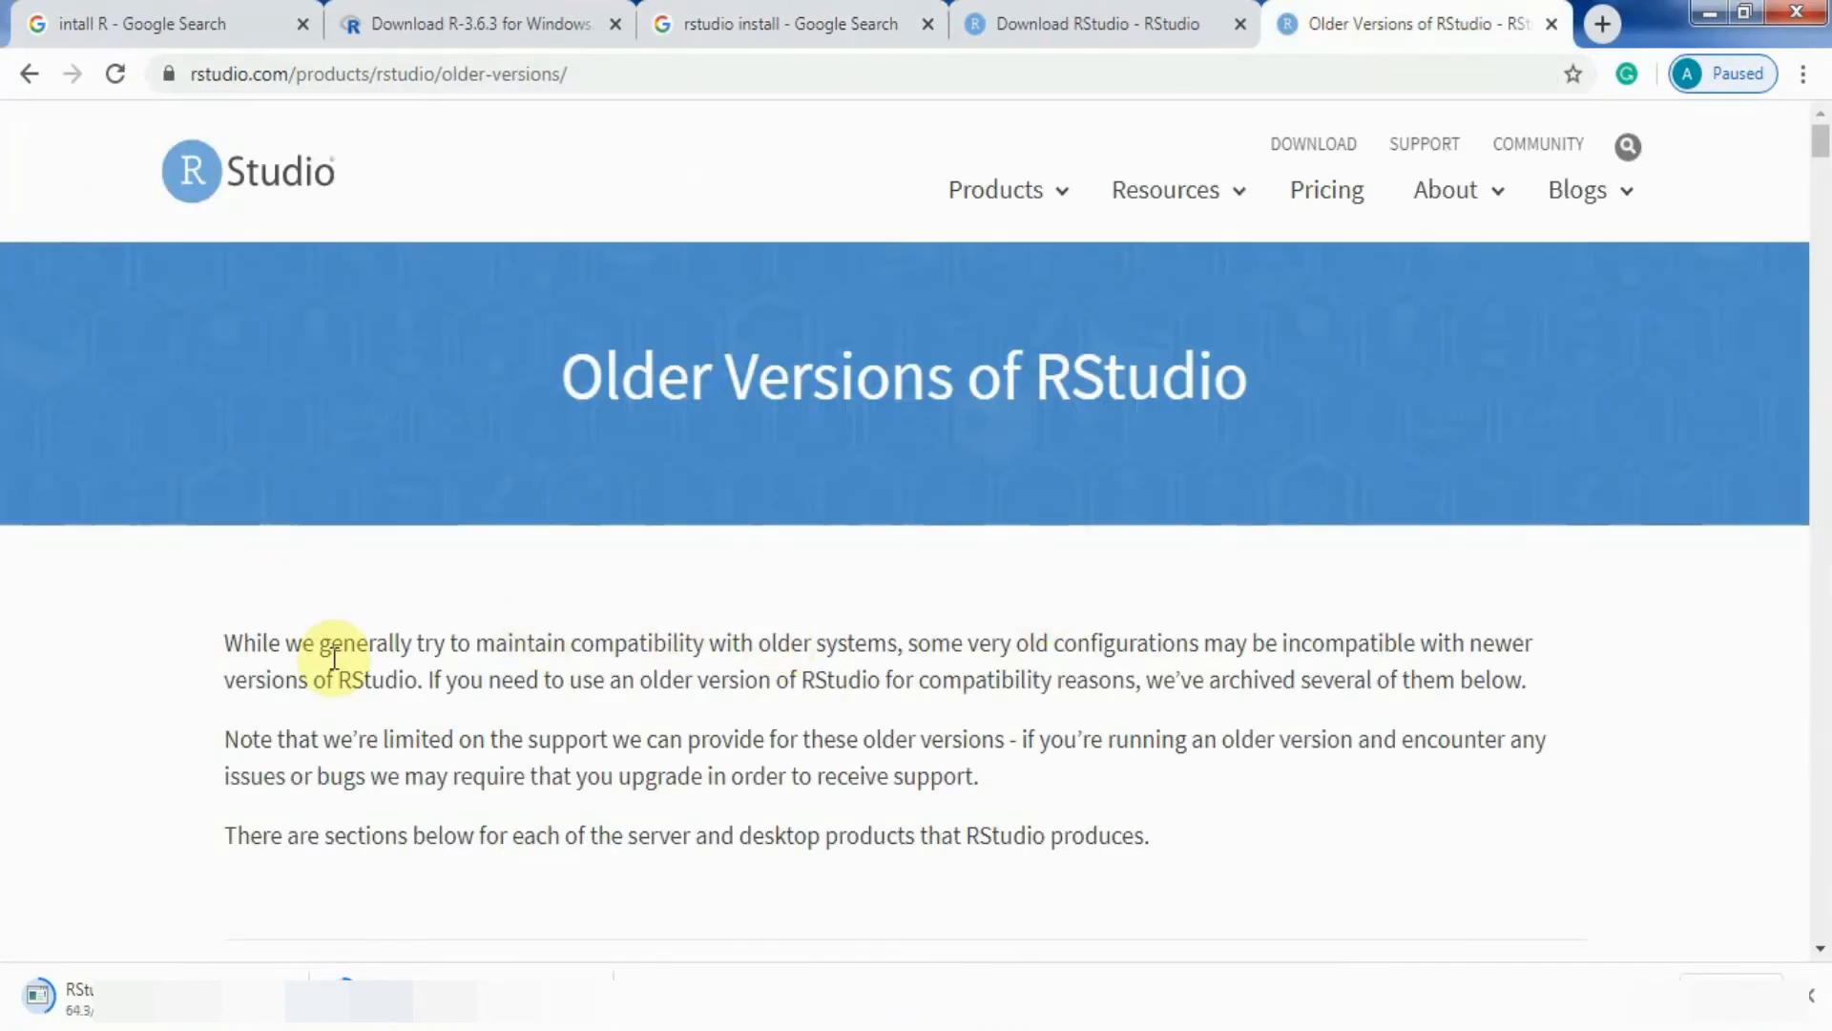
{"action": "left_click", "coordinate": [833, 21]}
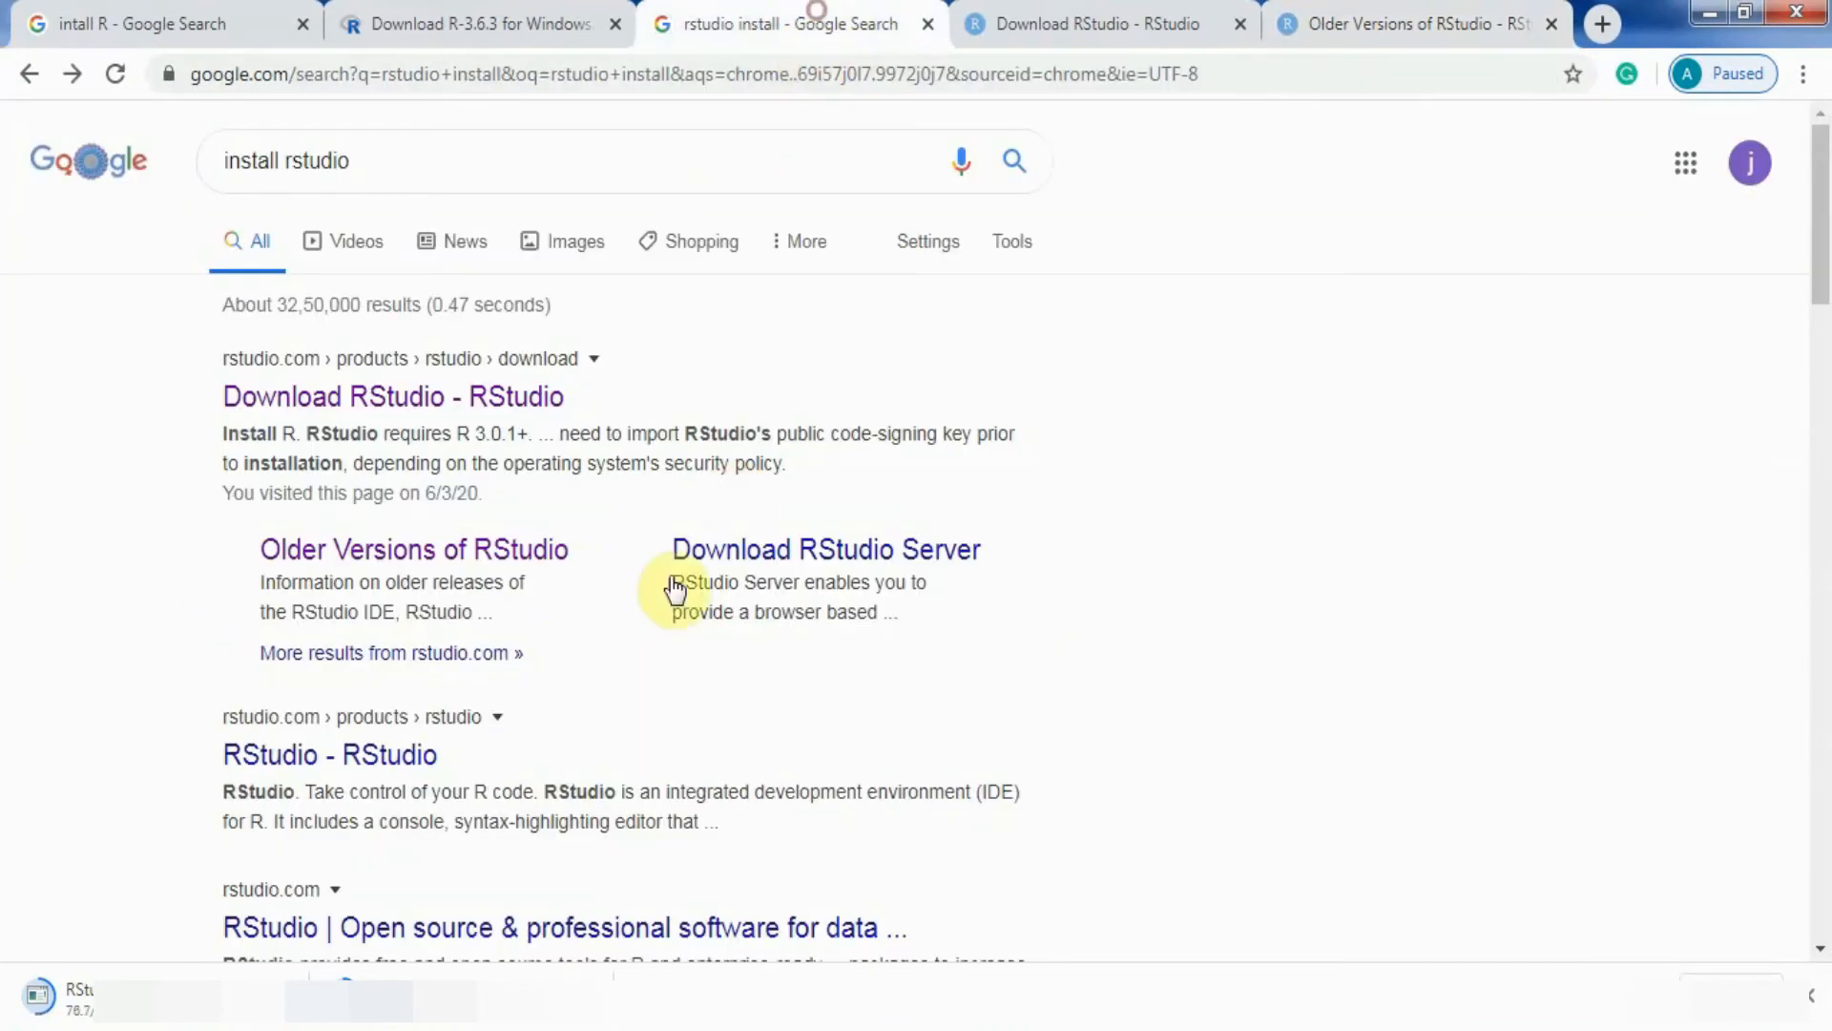
{"action": "left_click", "coordinate": [1365, 19]}
{"action": "left_click", "coordinate": [1033, 217]}
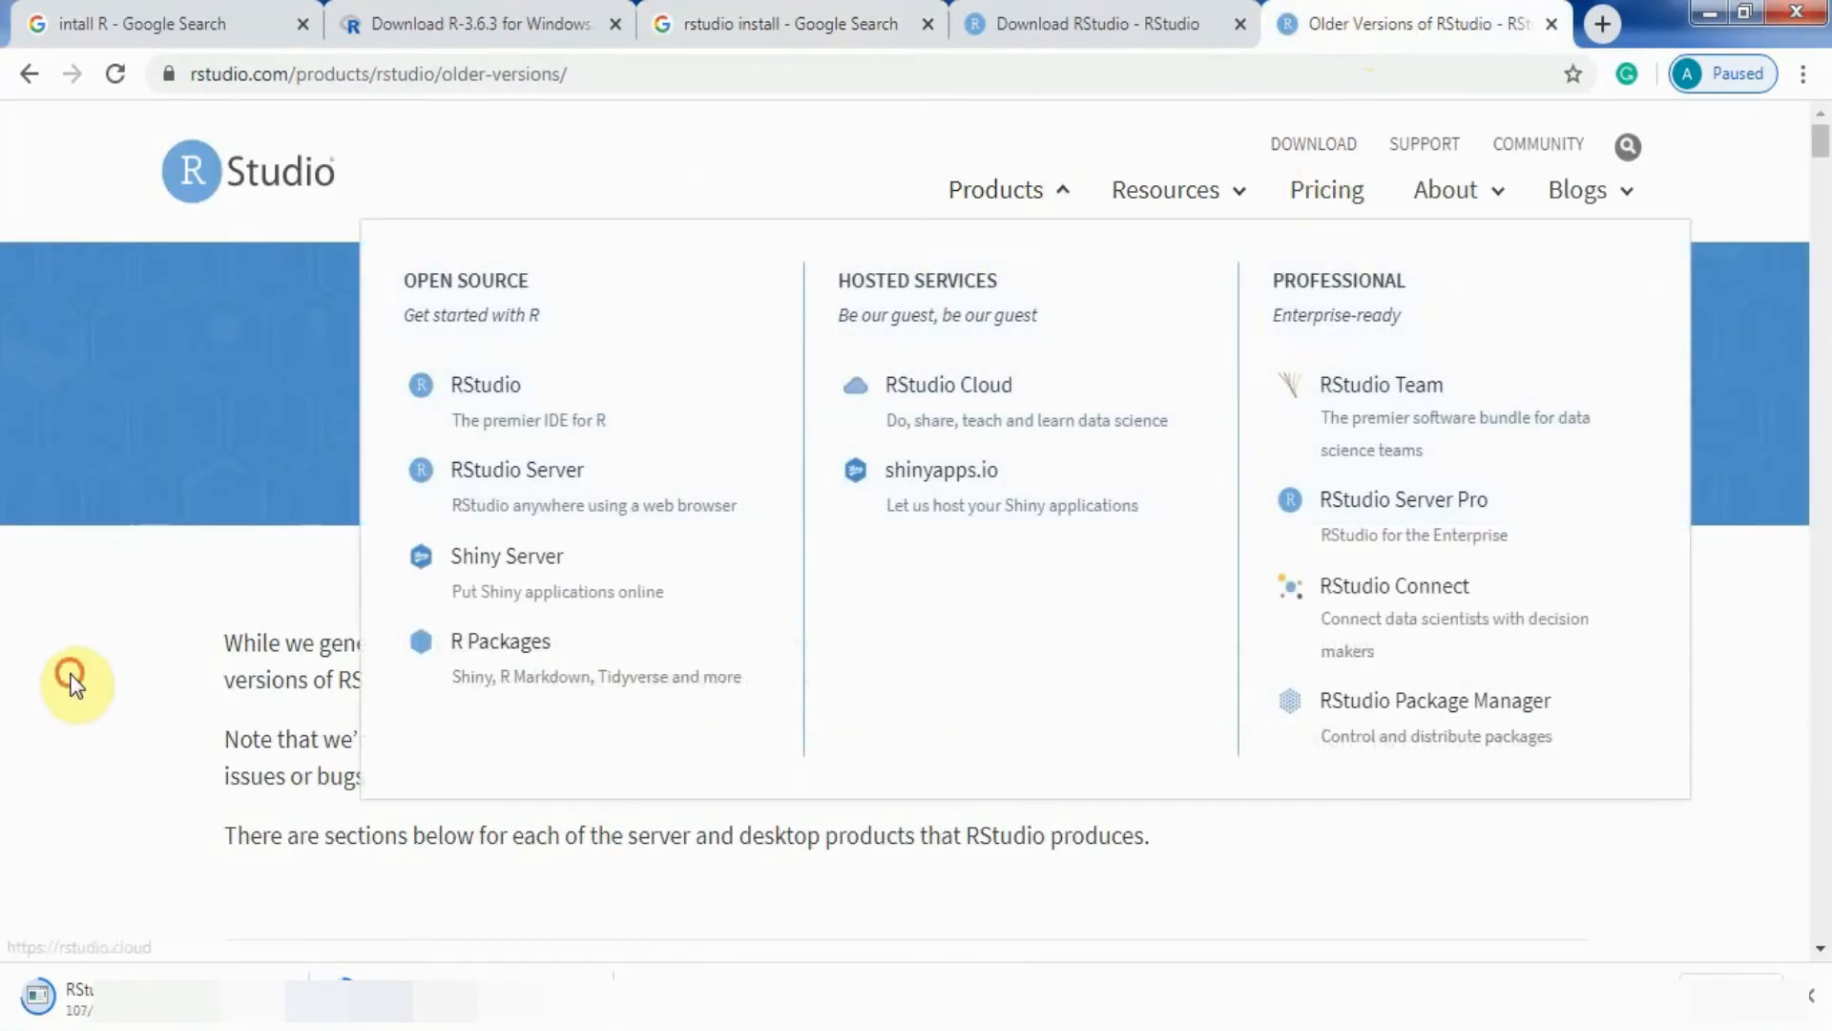
{"action": "left_click", "coordinate": [110, 638]}
Step: Look through the archived RStudio Desktop releases and download the Windows installer for version 1.1.463
{"action": "scroll", "coordinate": [110, 638], "scroll_direction": "down", "scroll_amount": 5}
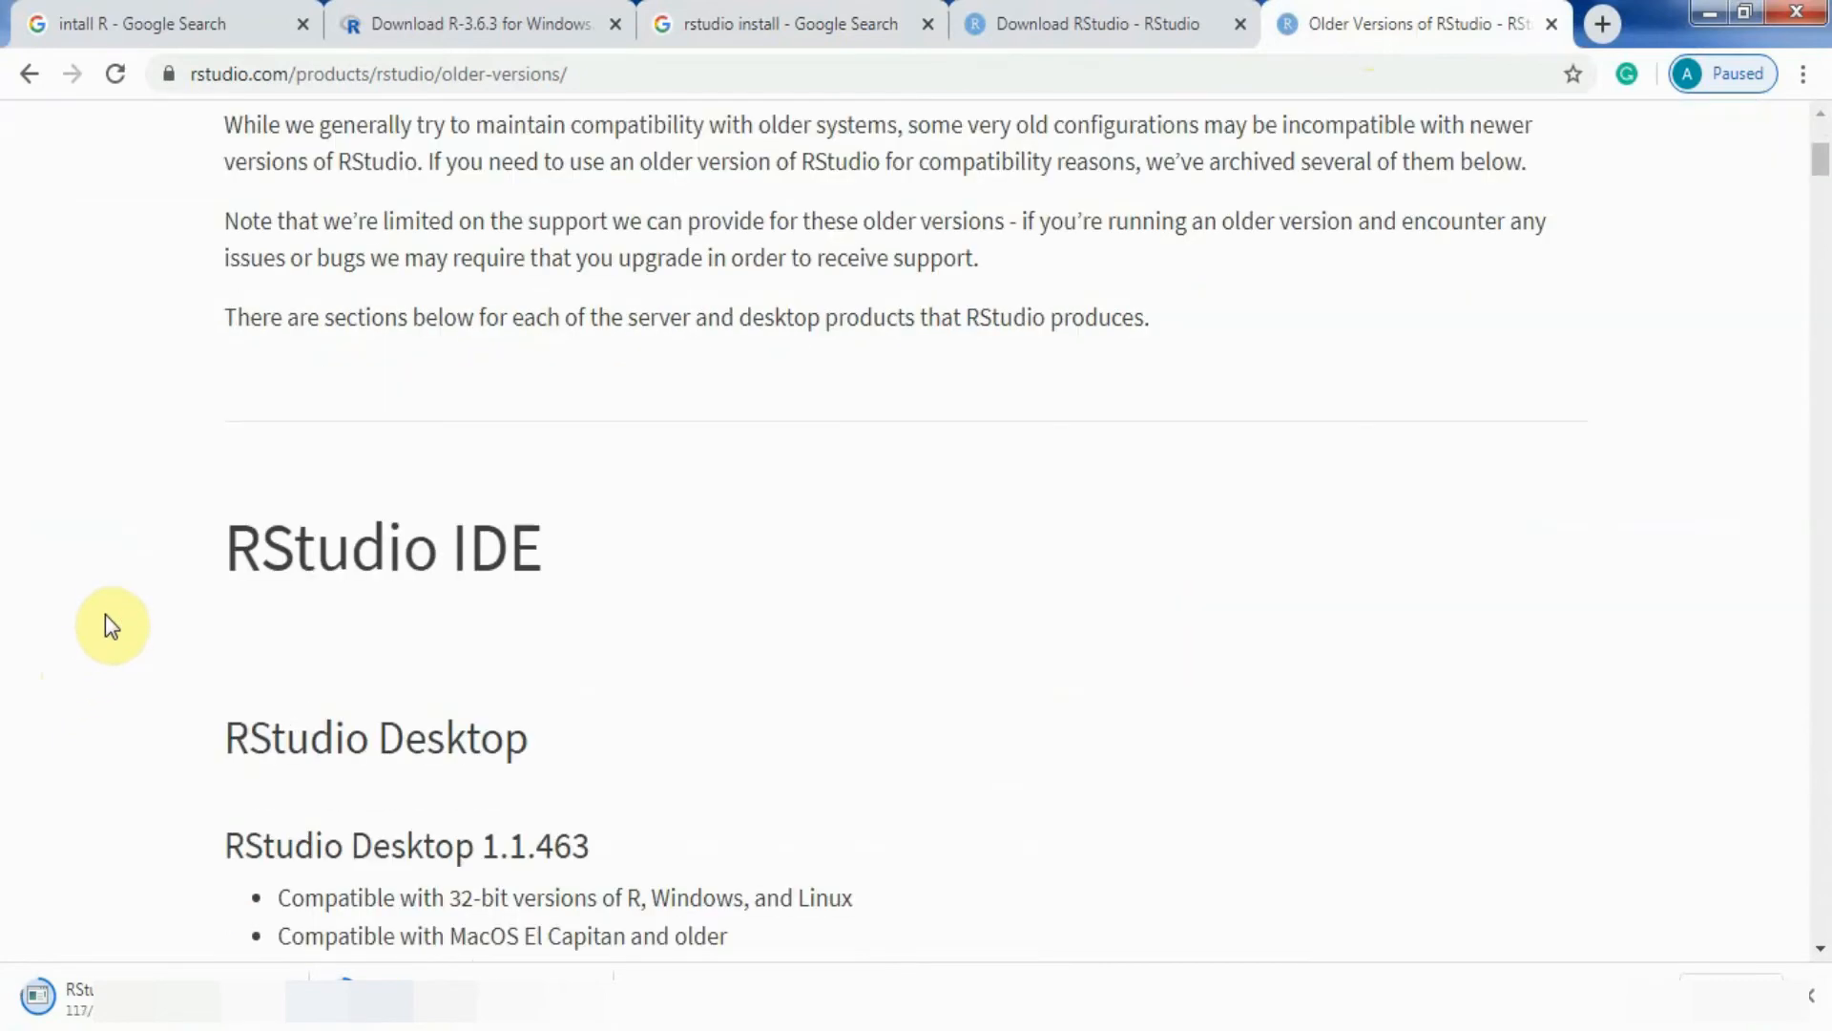
{"action": "scroll", "coordinate": [301, 566], "scroll_direction": "down", "scroll_amount": 5}
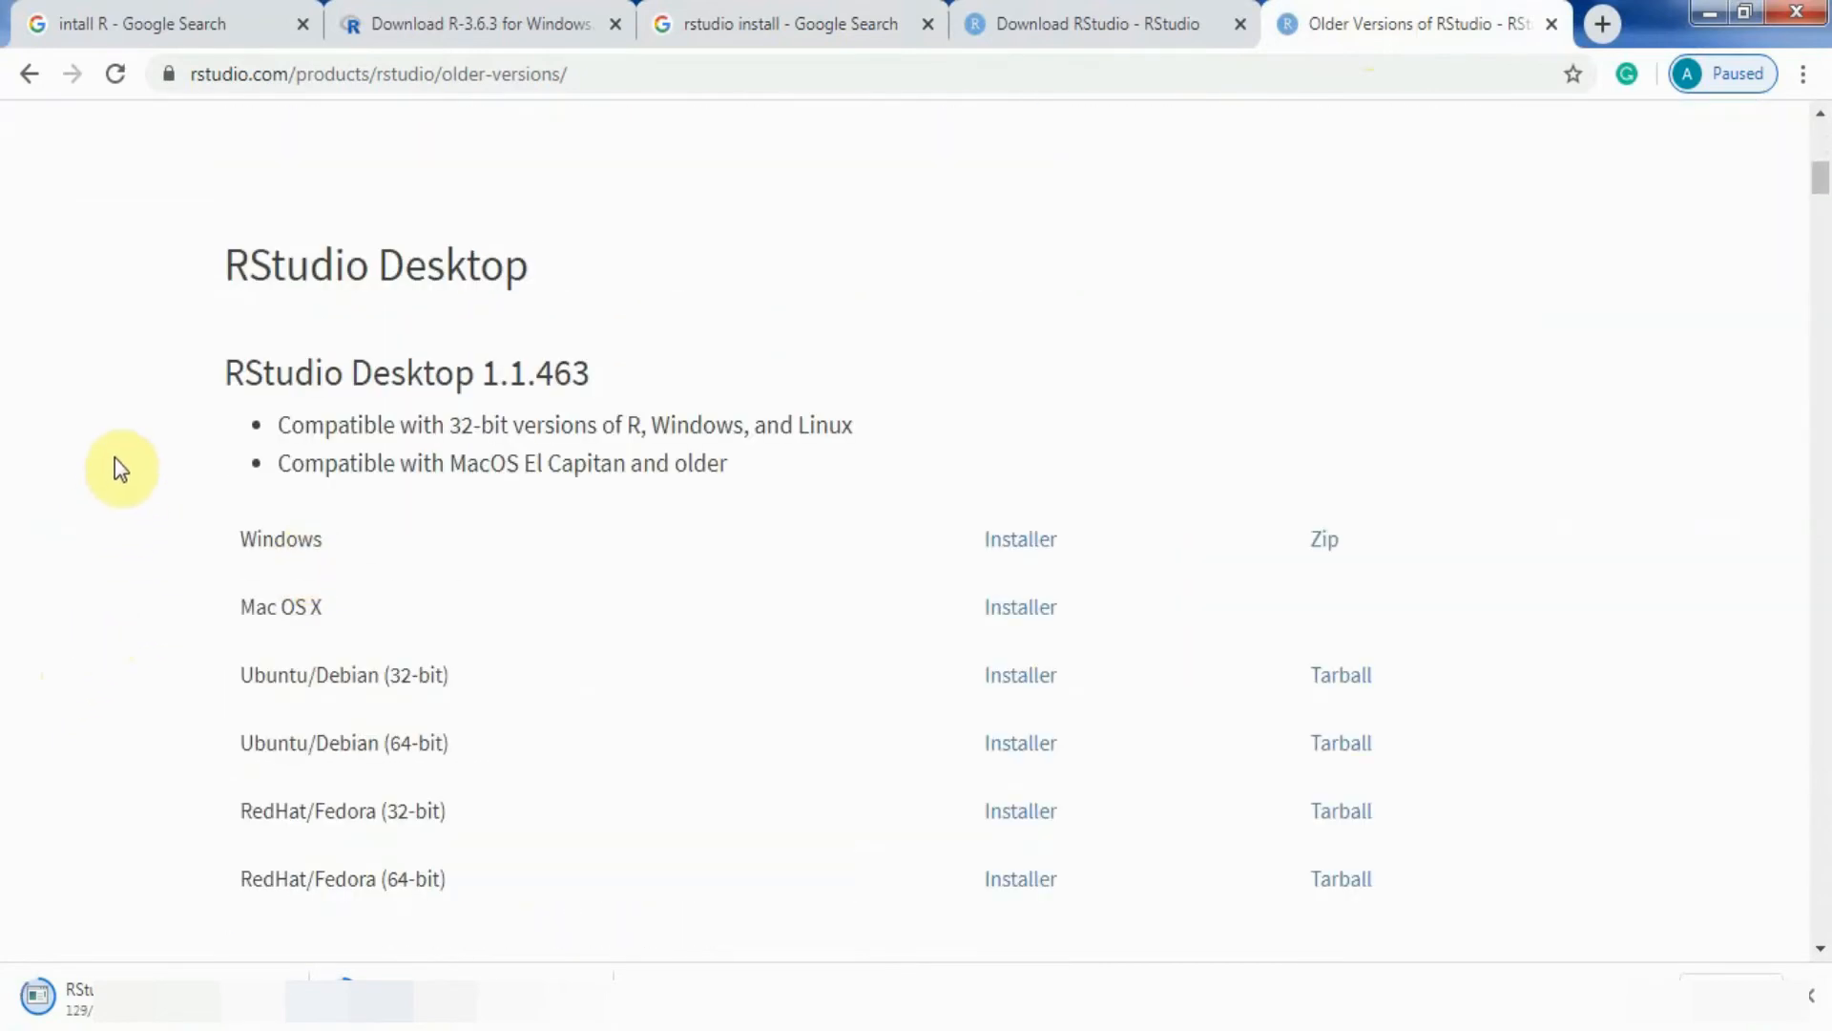
{"action": "scroll", "coordinate": [124, 453], "scroll_direction": "down", "scroll_amount": 7}
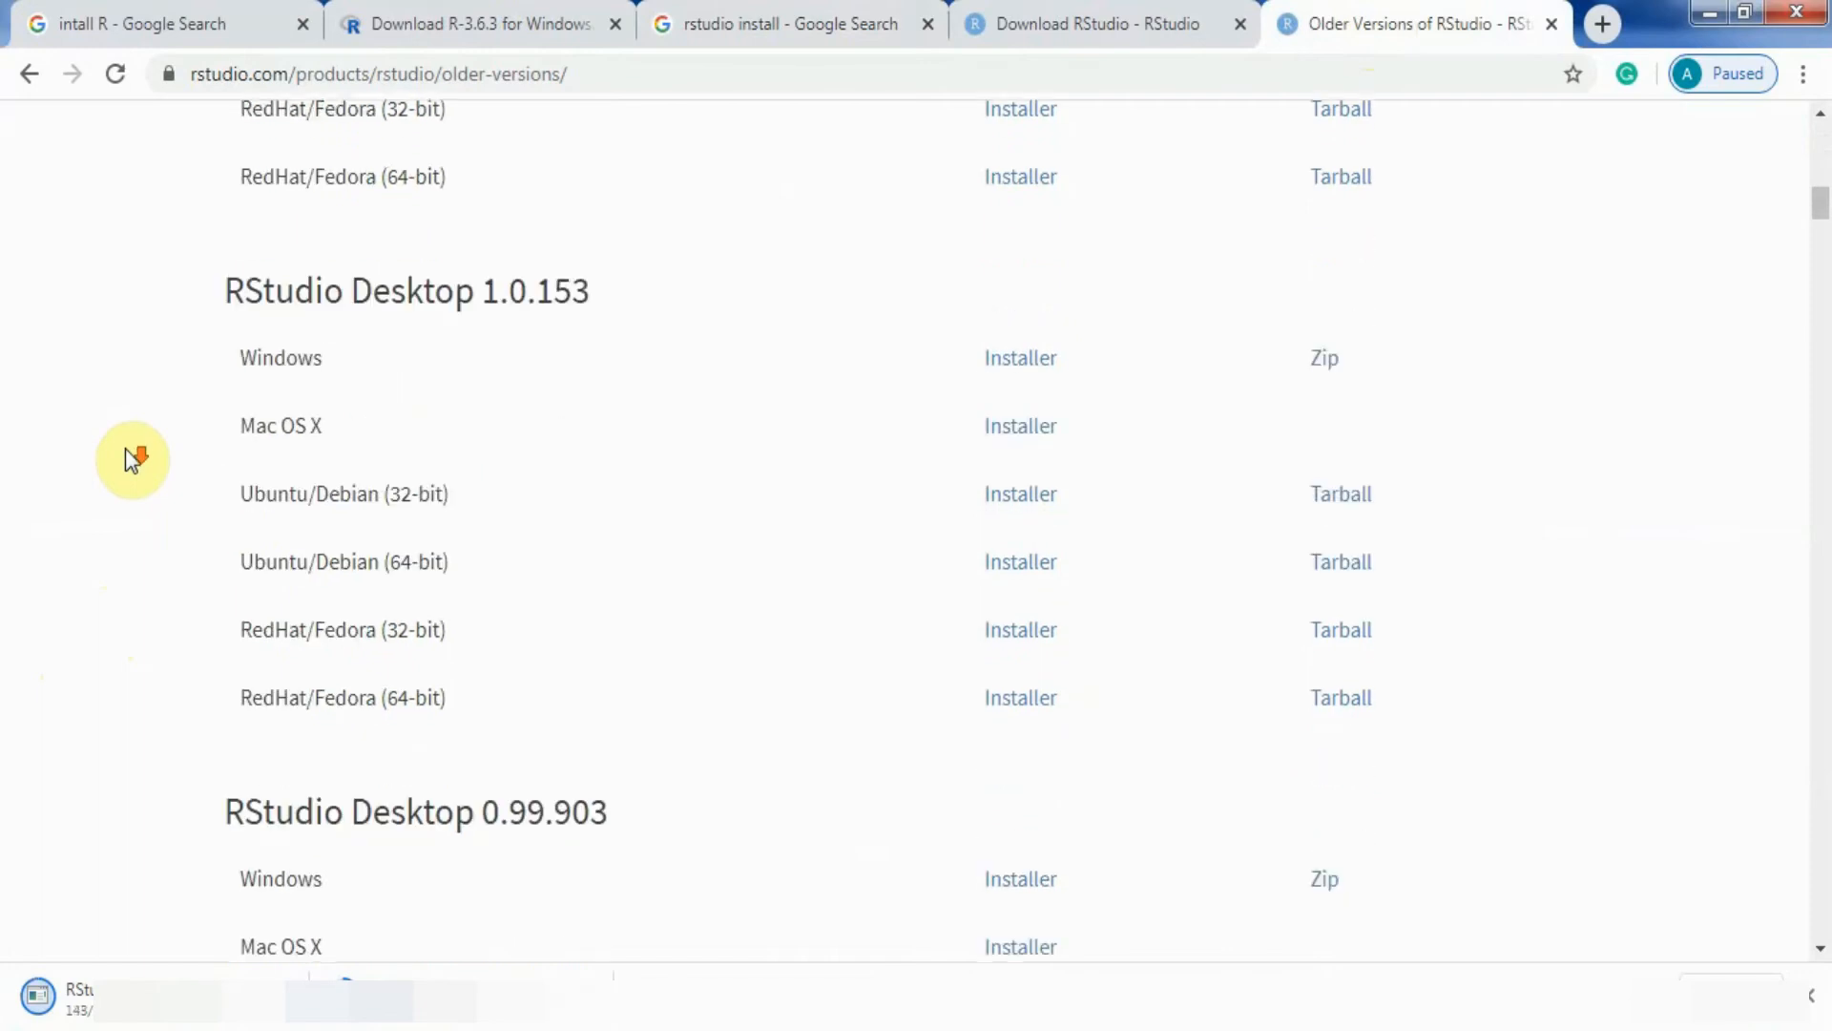
{"action": "scroll", "coordinate": [131, 459], "scroll_direction": "down", "scroll_amount": 4}
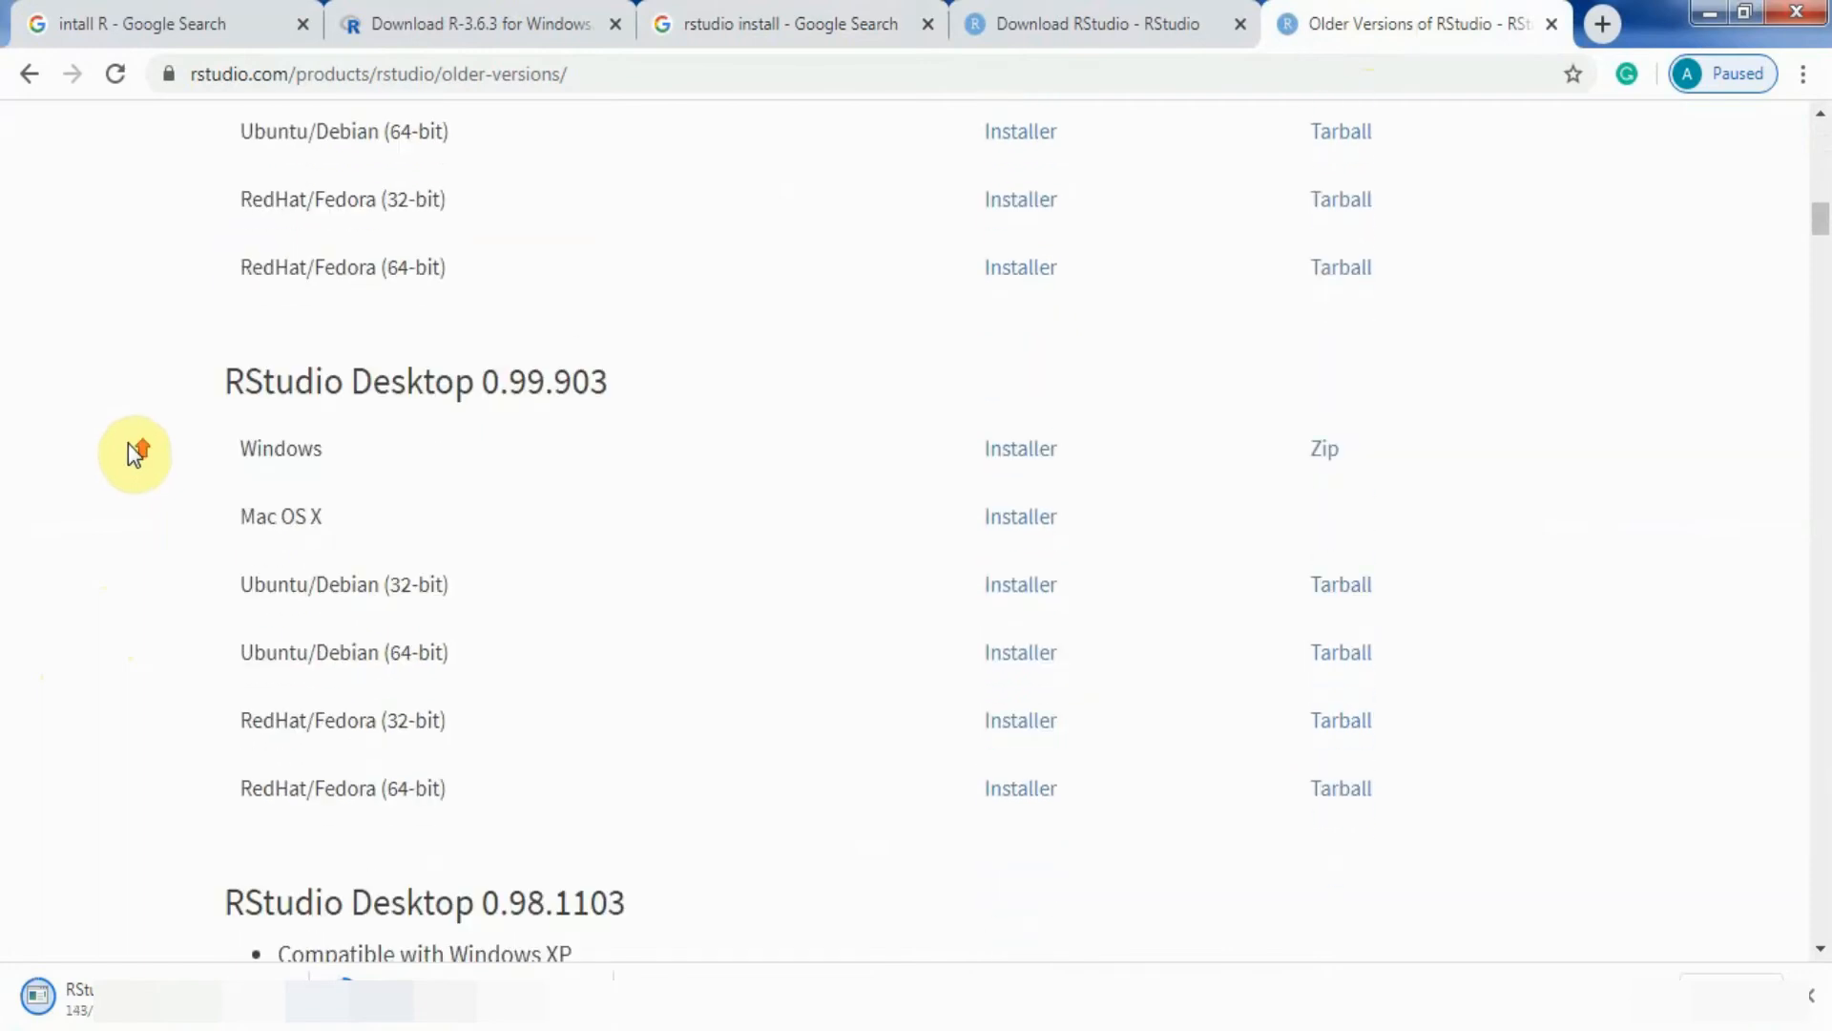
{"action": "scroll", "coordinate": [130, 447], "scroll_direction": "up", "scroll_amount": 6}
{"action": "scroll", "coordinate": [130, 446], "scroll_direction": "up", "scroll_amount": 4}
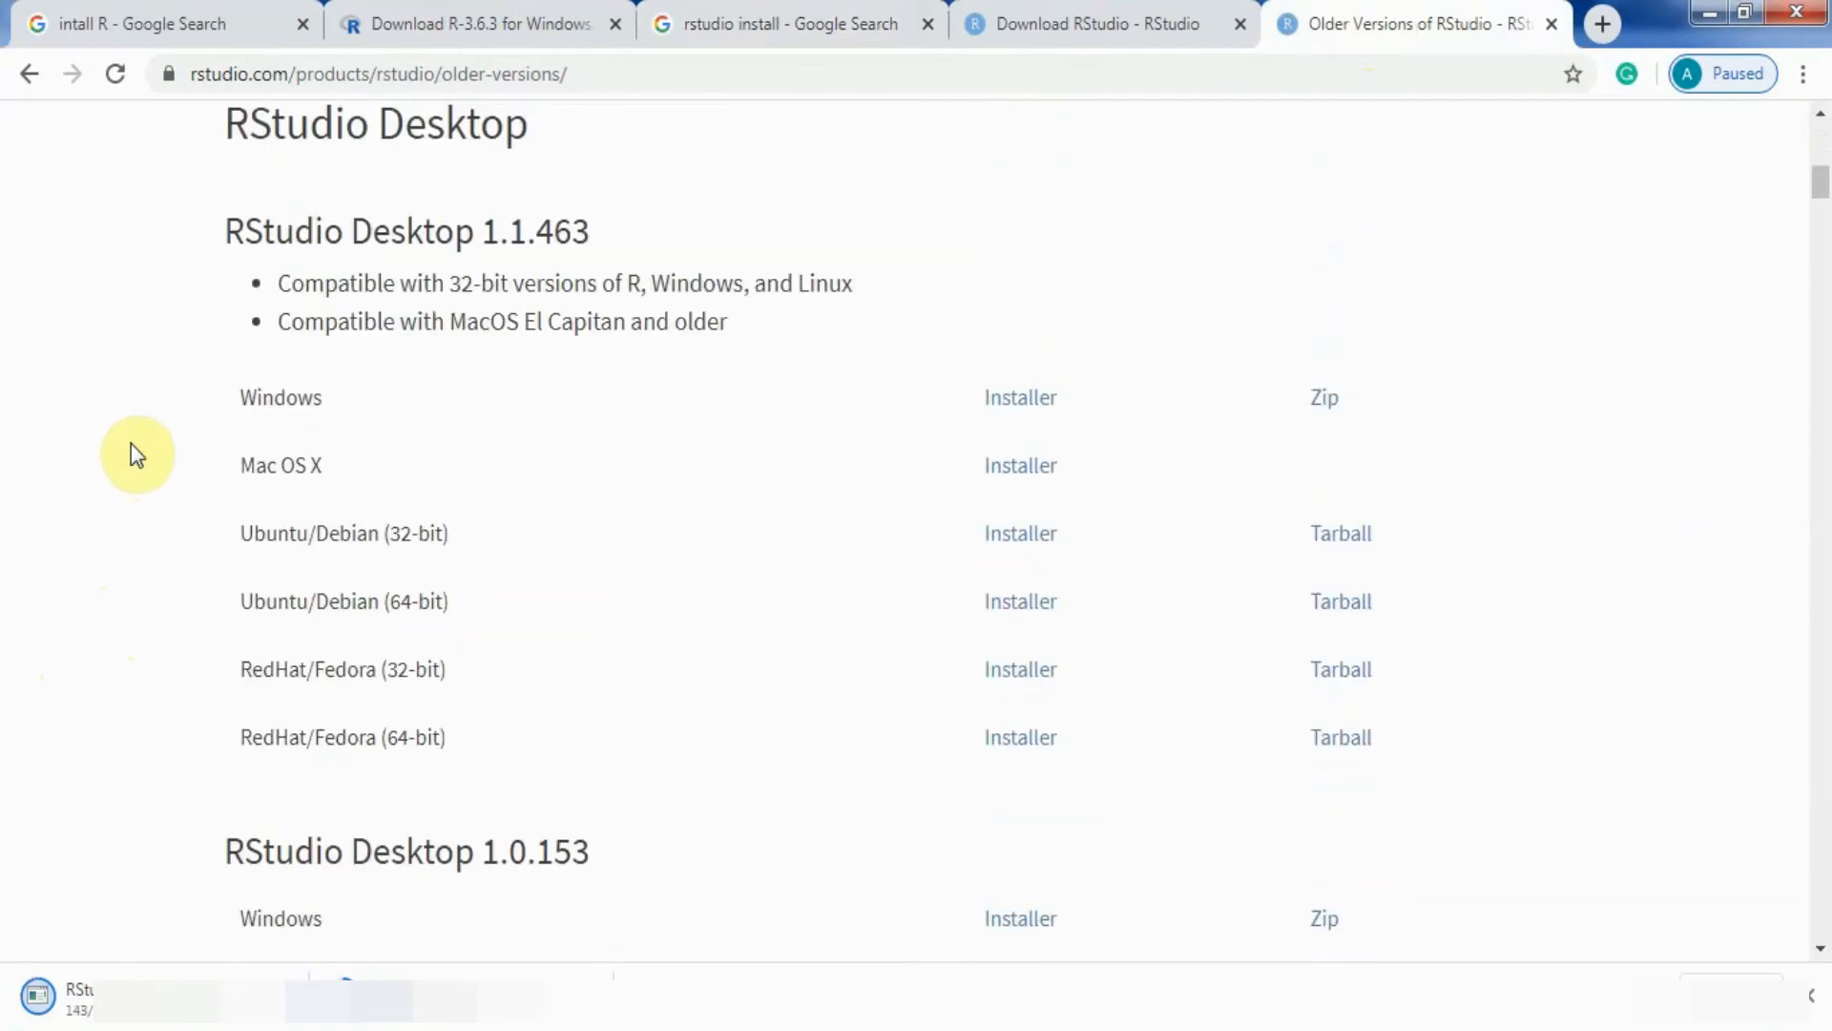
{"action": "scroll", "coordinate": [130, 443], "scroll_direction": "up", "scroll_amount": 2}
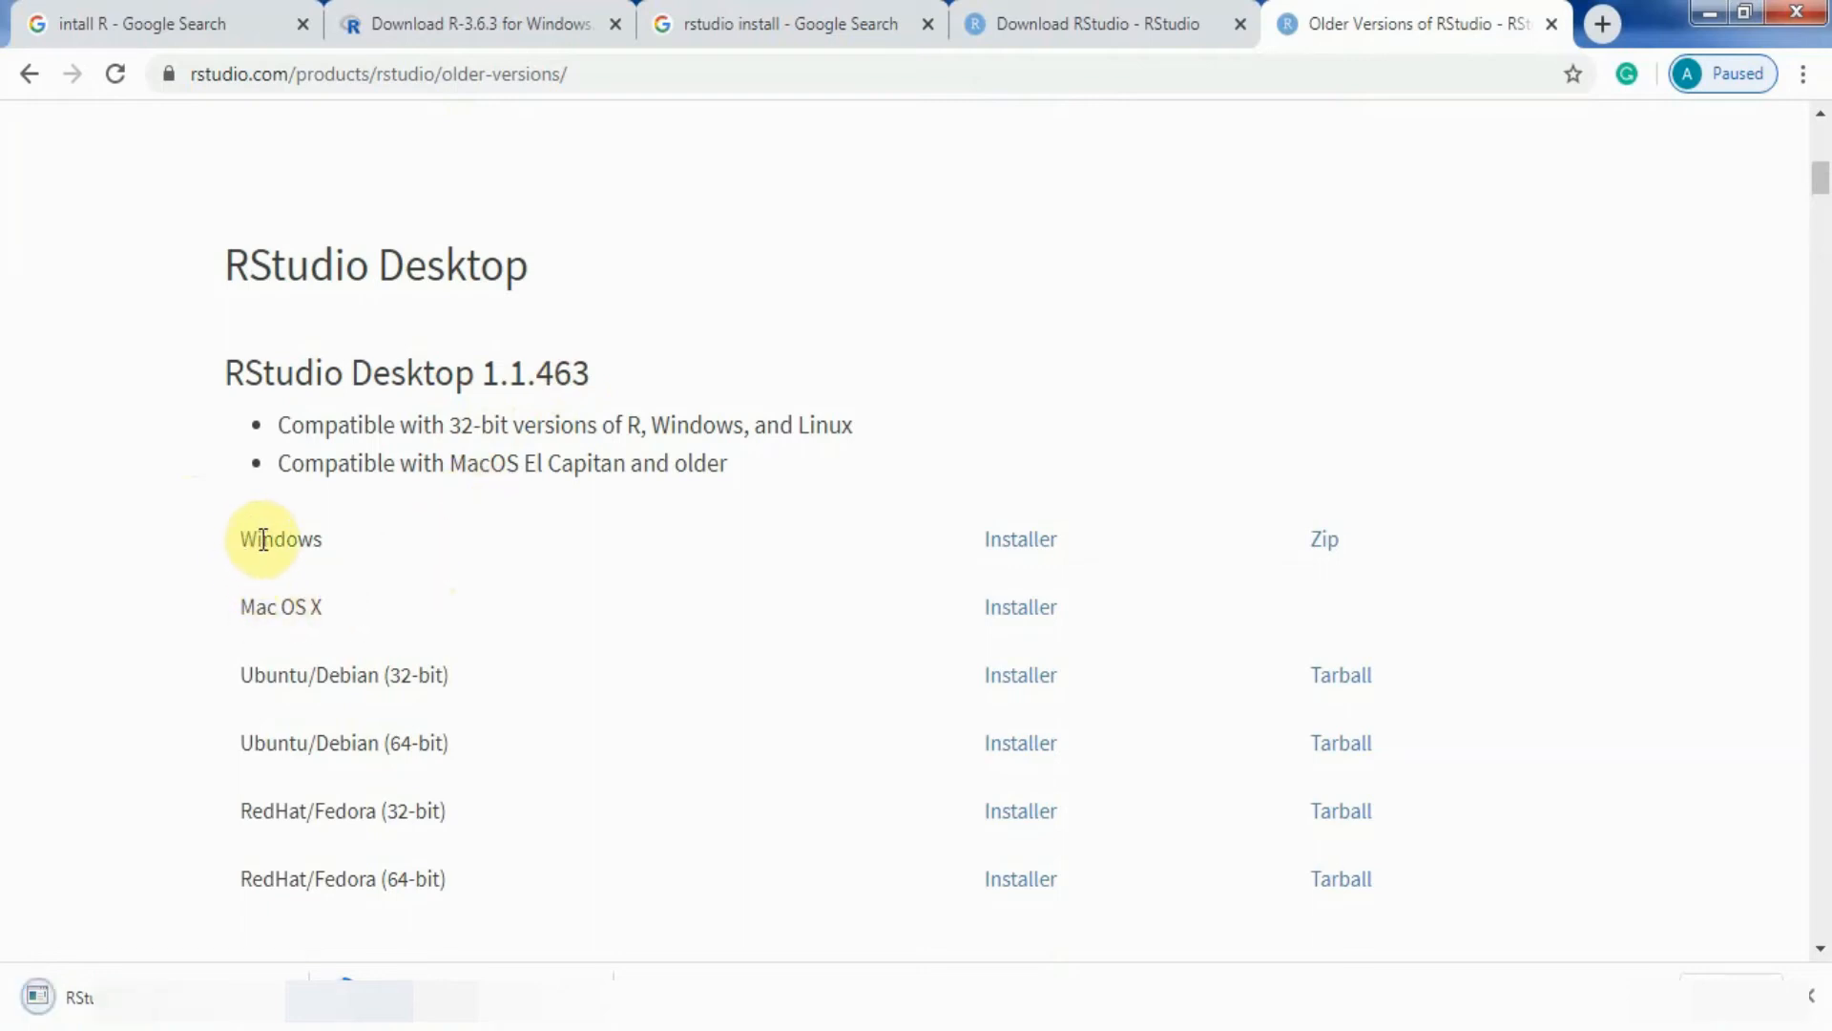
{"action": "left_click", "coordinate": [1011, 544]}
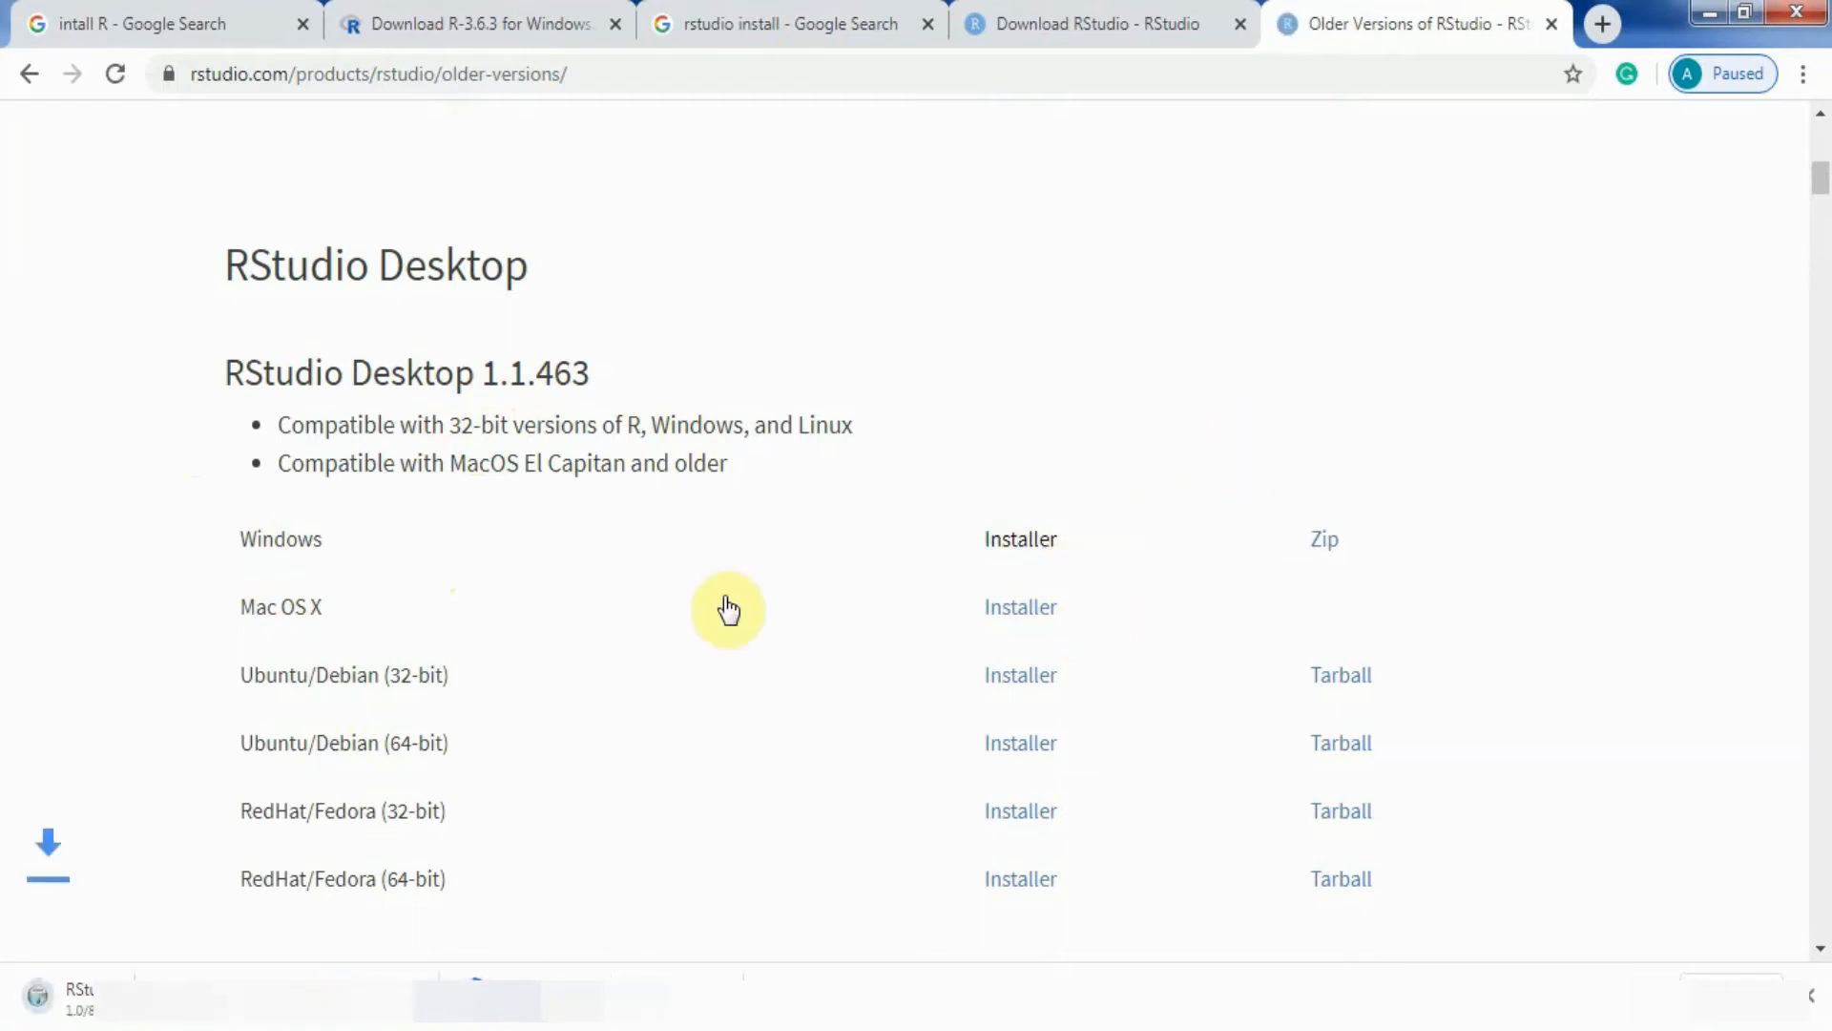
{"action": "scroll", "coordinate": [468, 690], "scroll_direction": "down", "scroll_amount": 1}
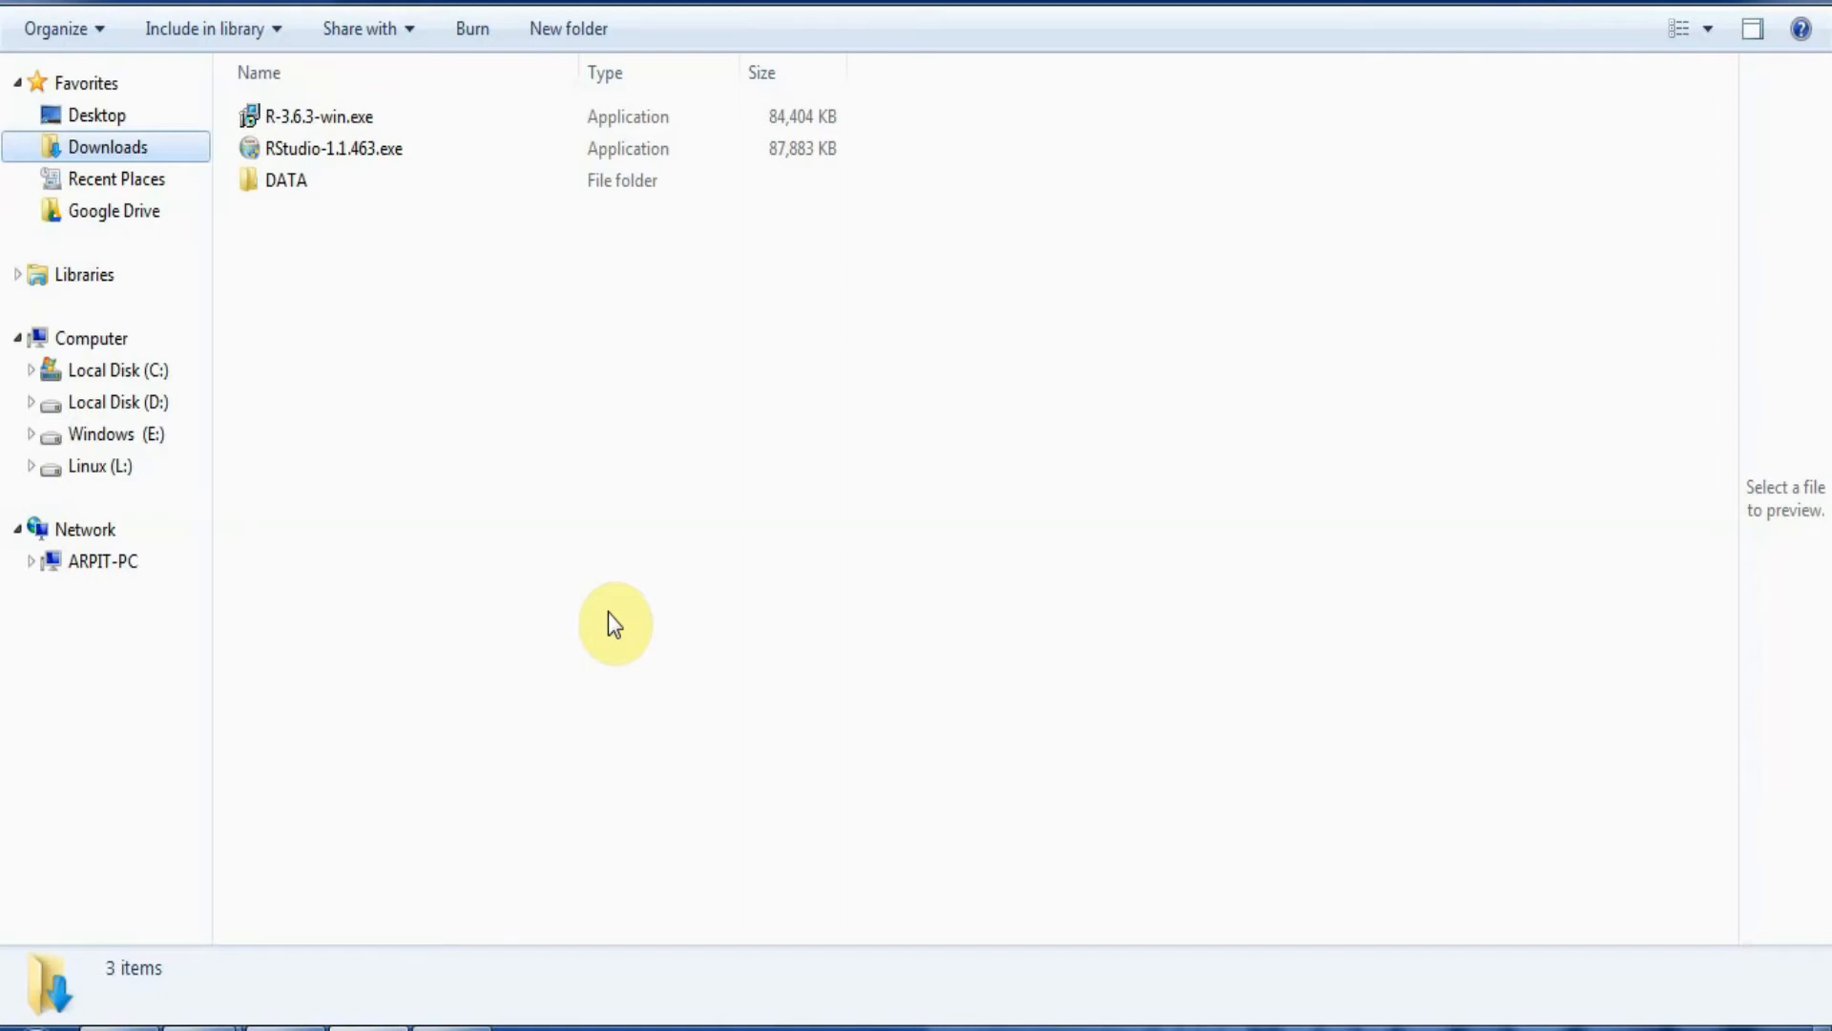
Step: Run R-3.6.3-win.exe from the Downloads folder and complete the setup with desktop and Quick Launch shortcuts enabled
{"action": "double_click", "coordinate": [439, 120]}
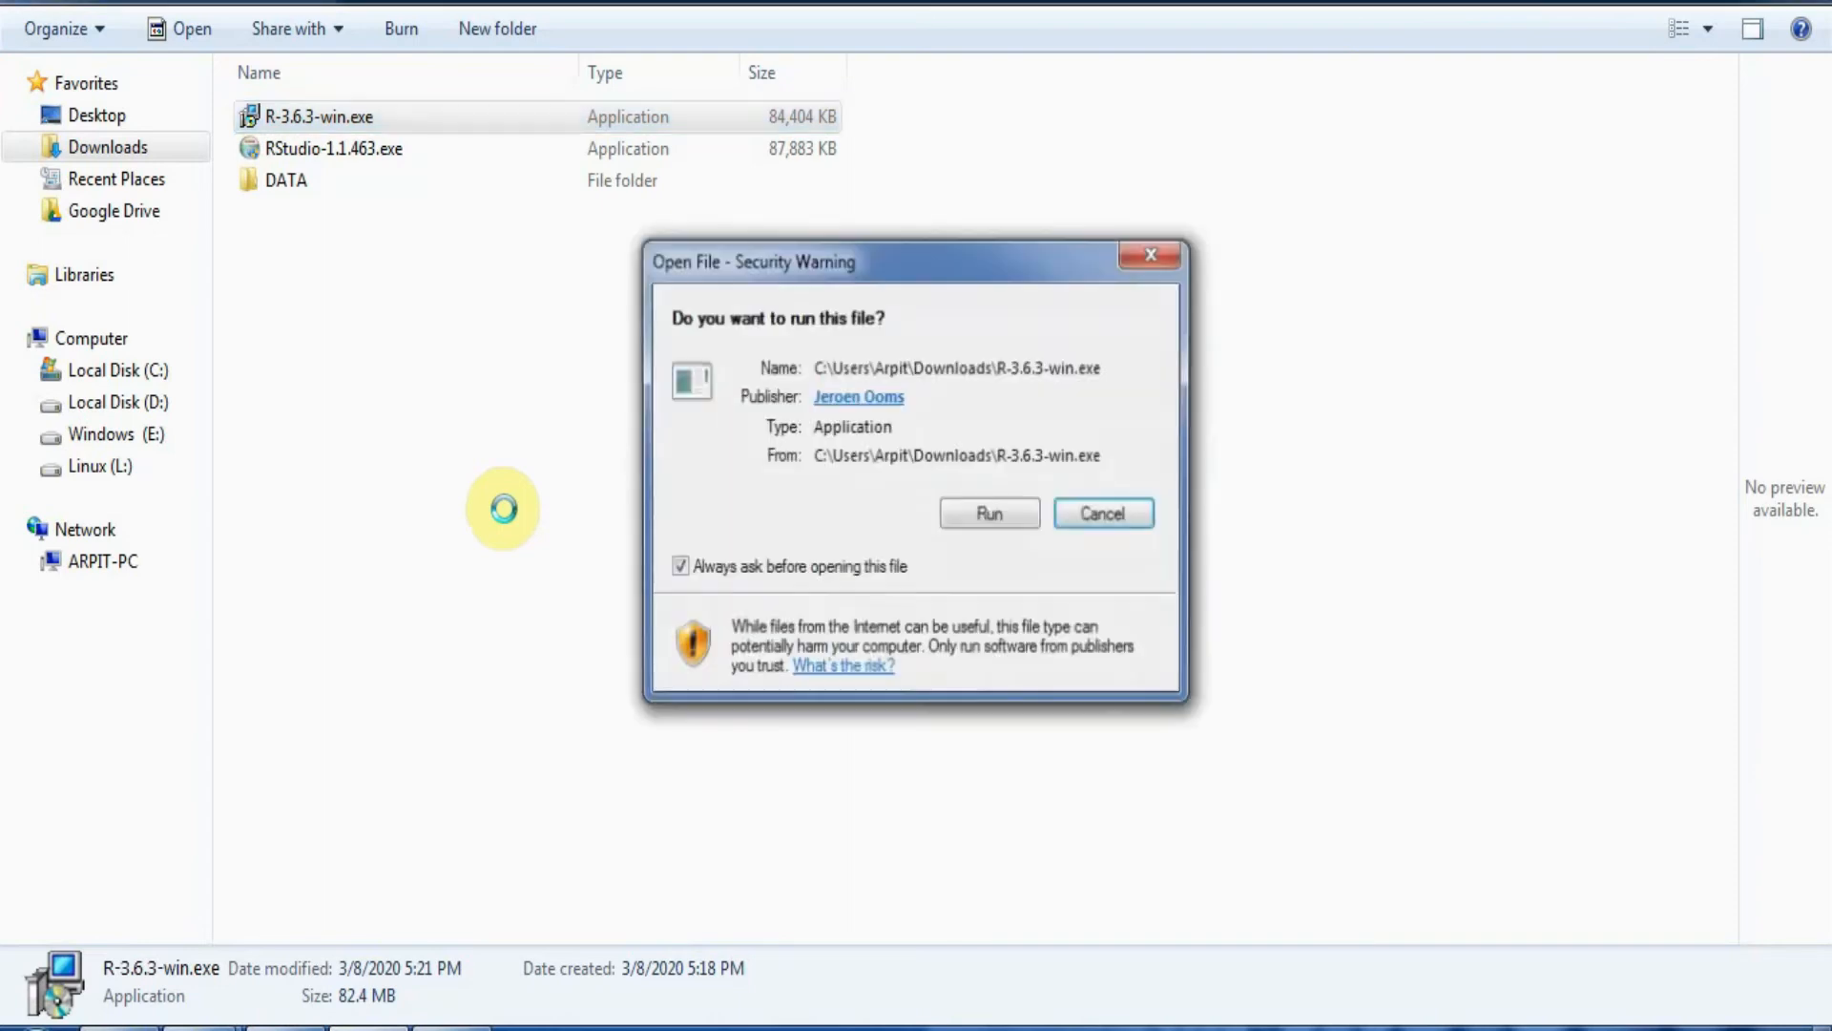
{"action": "left_click", "coordinate": [994, 522]}
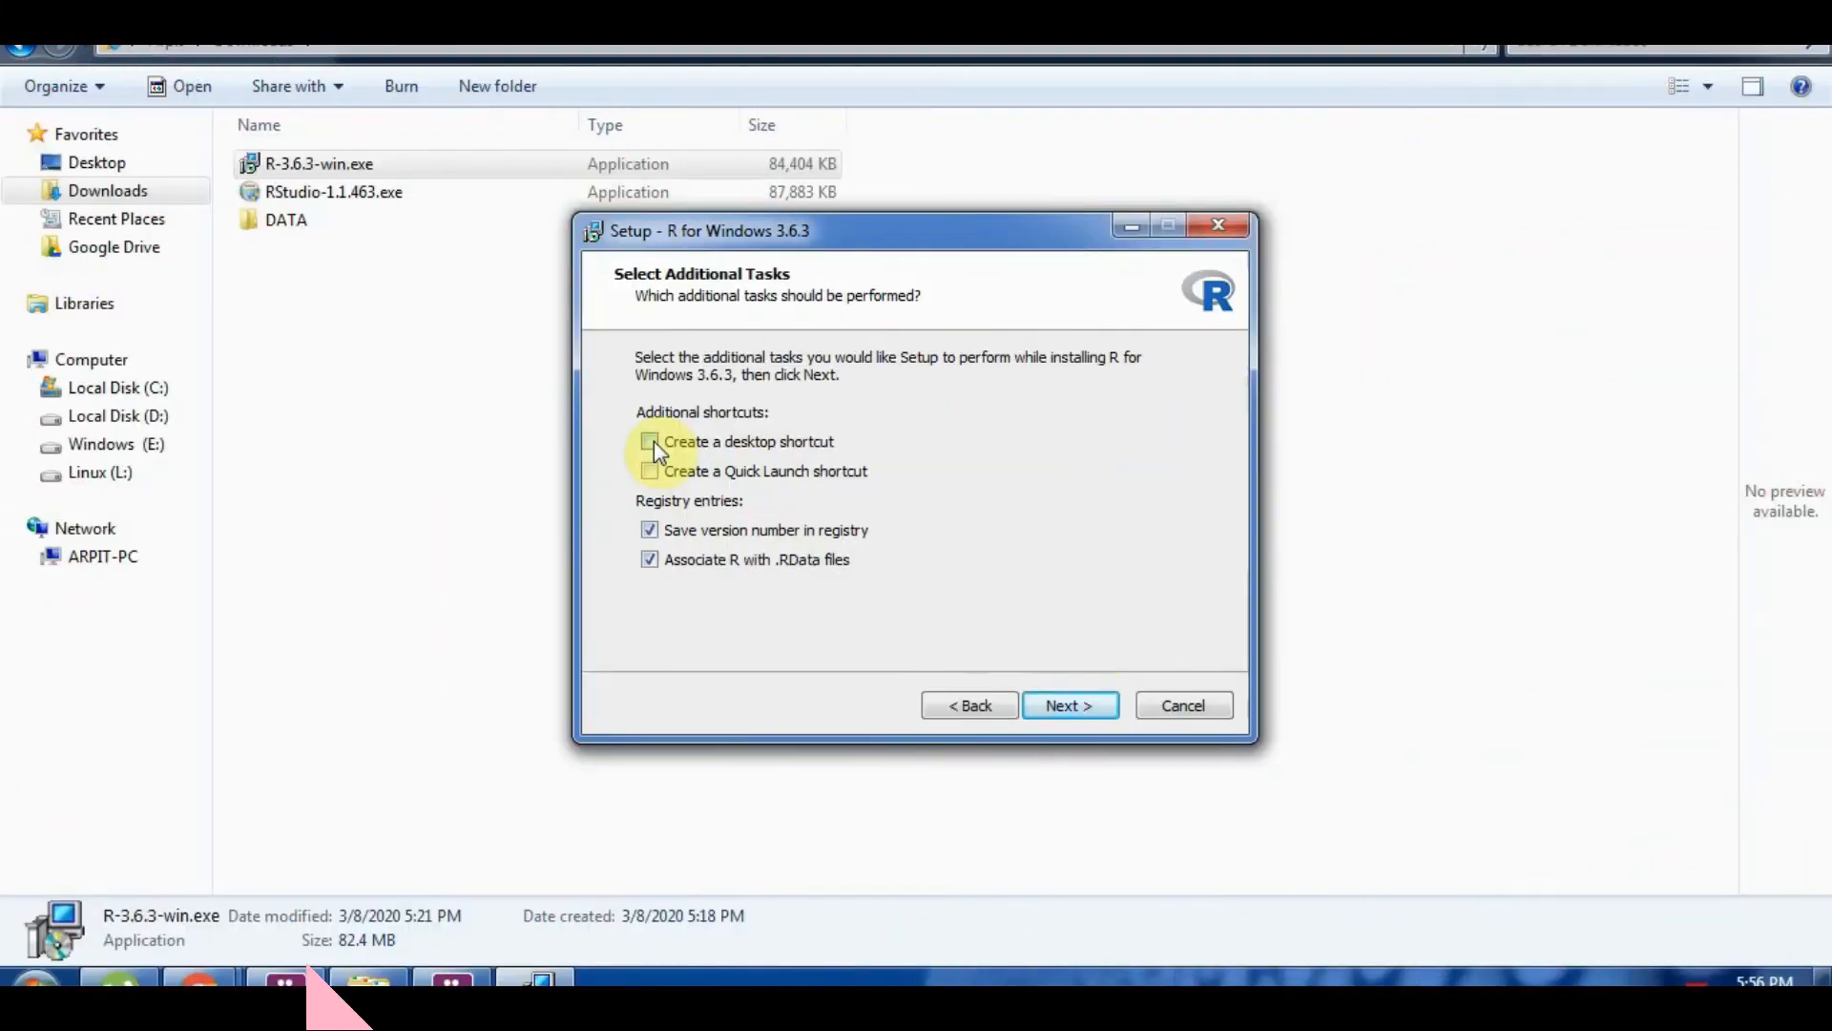
{"action": "left_click", "coordinate": [653, 442]}
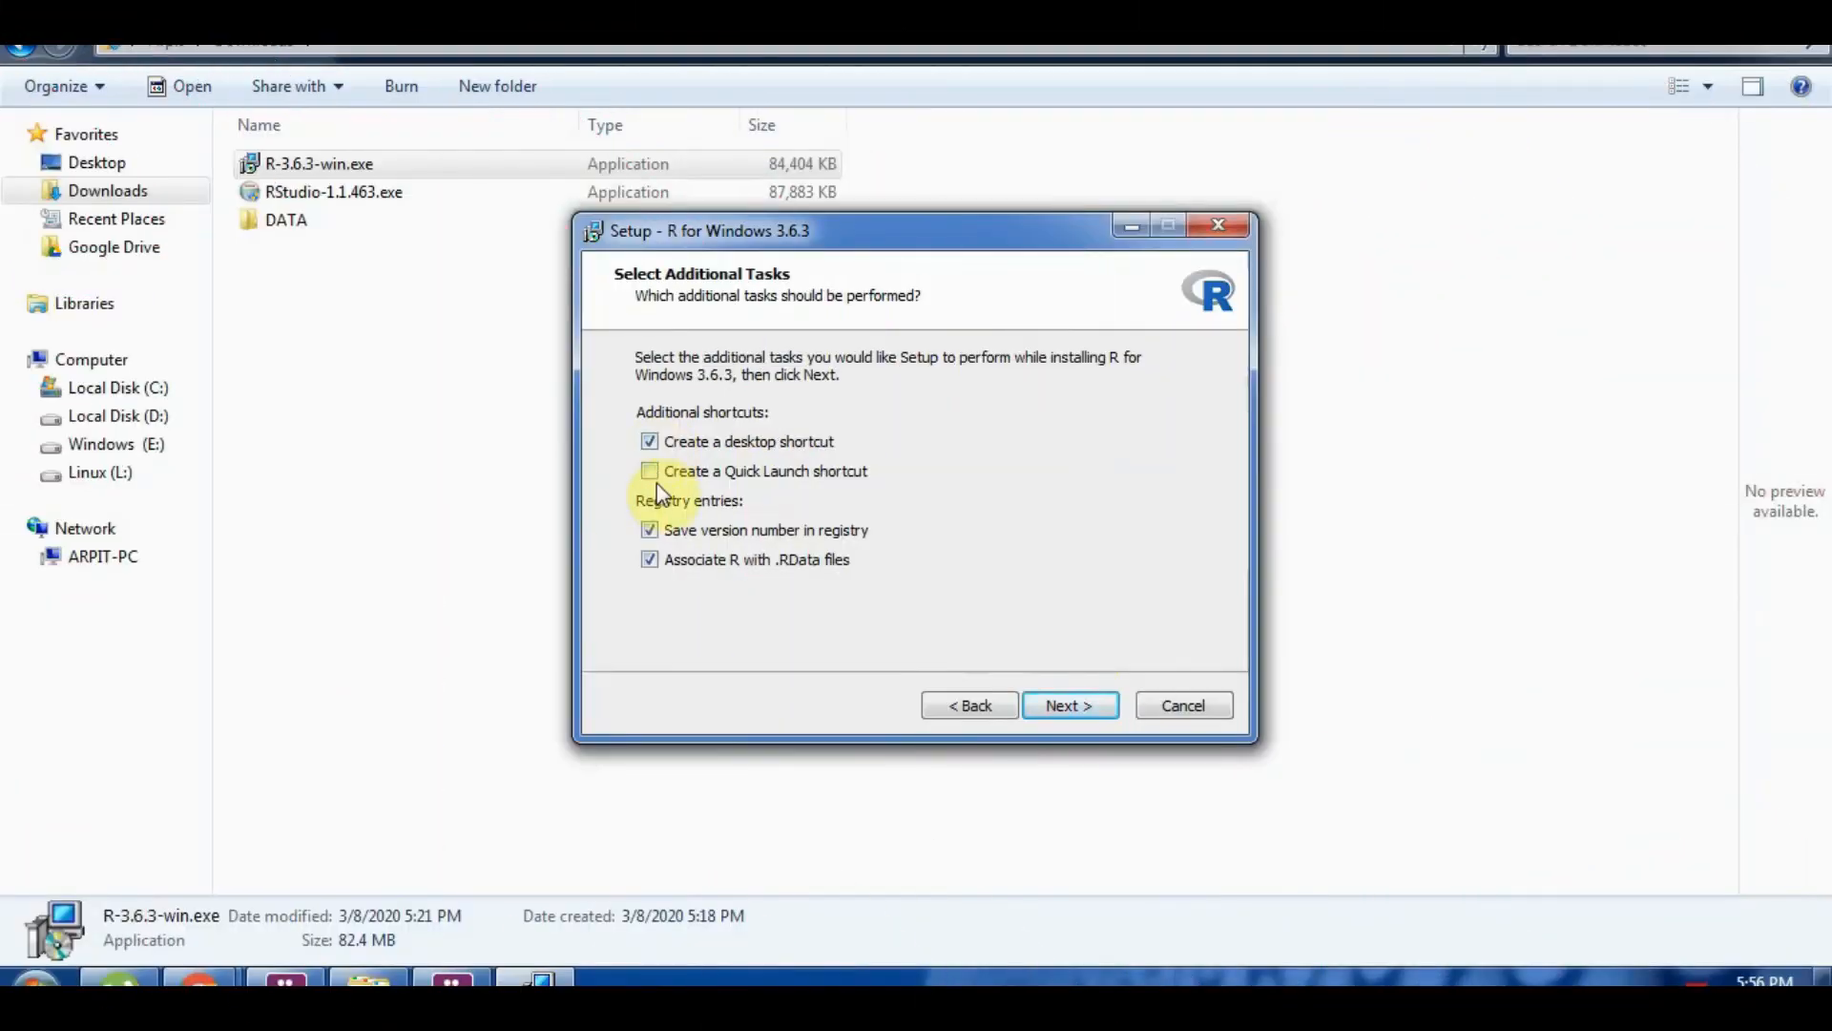
{"action": "left_click", "coordinate": [653, 472]}
{"action": "left_click", "coordinate": [1064, 709]}
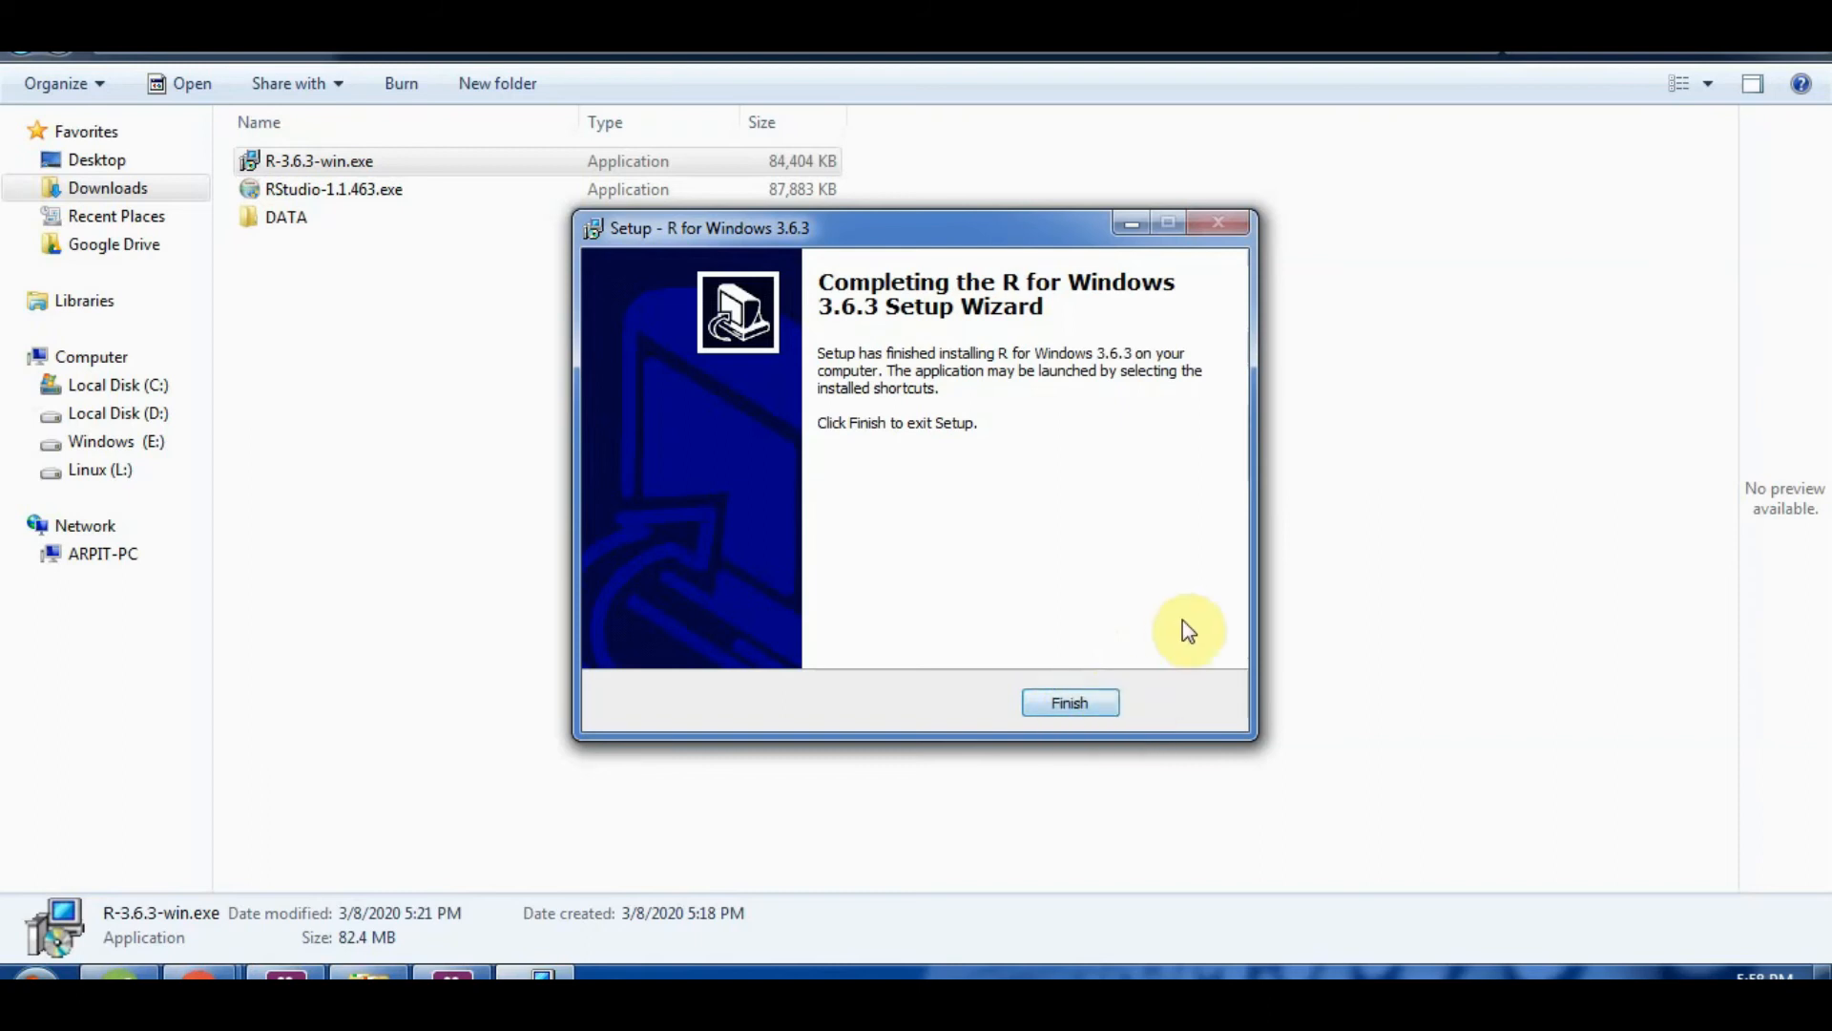
{"action": "left_click", "coordinate": [1081, 704]}
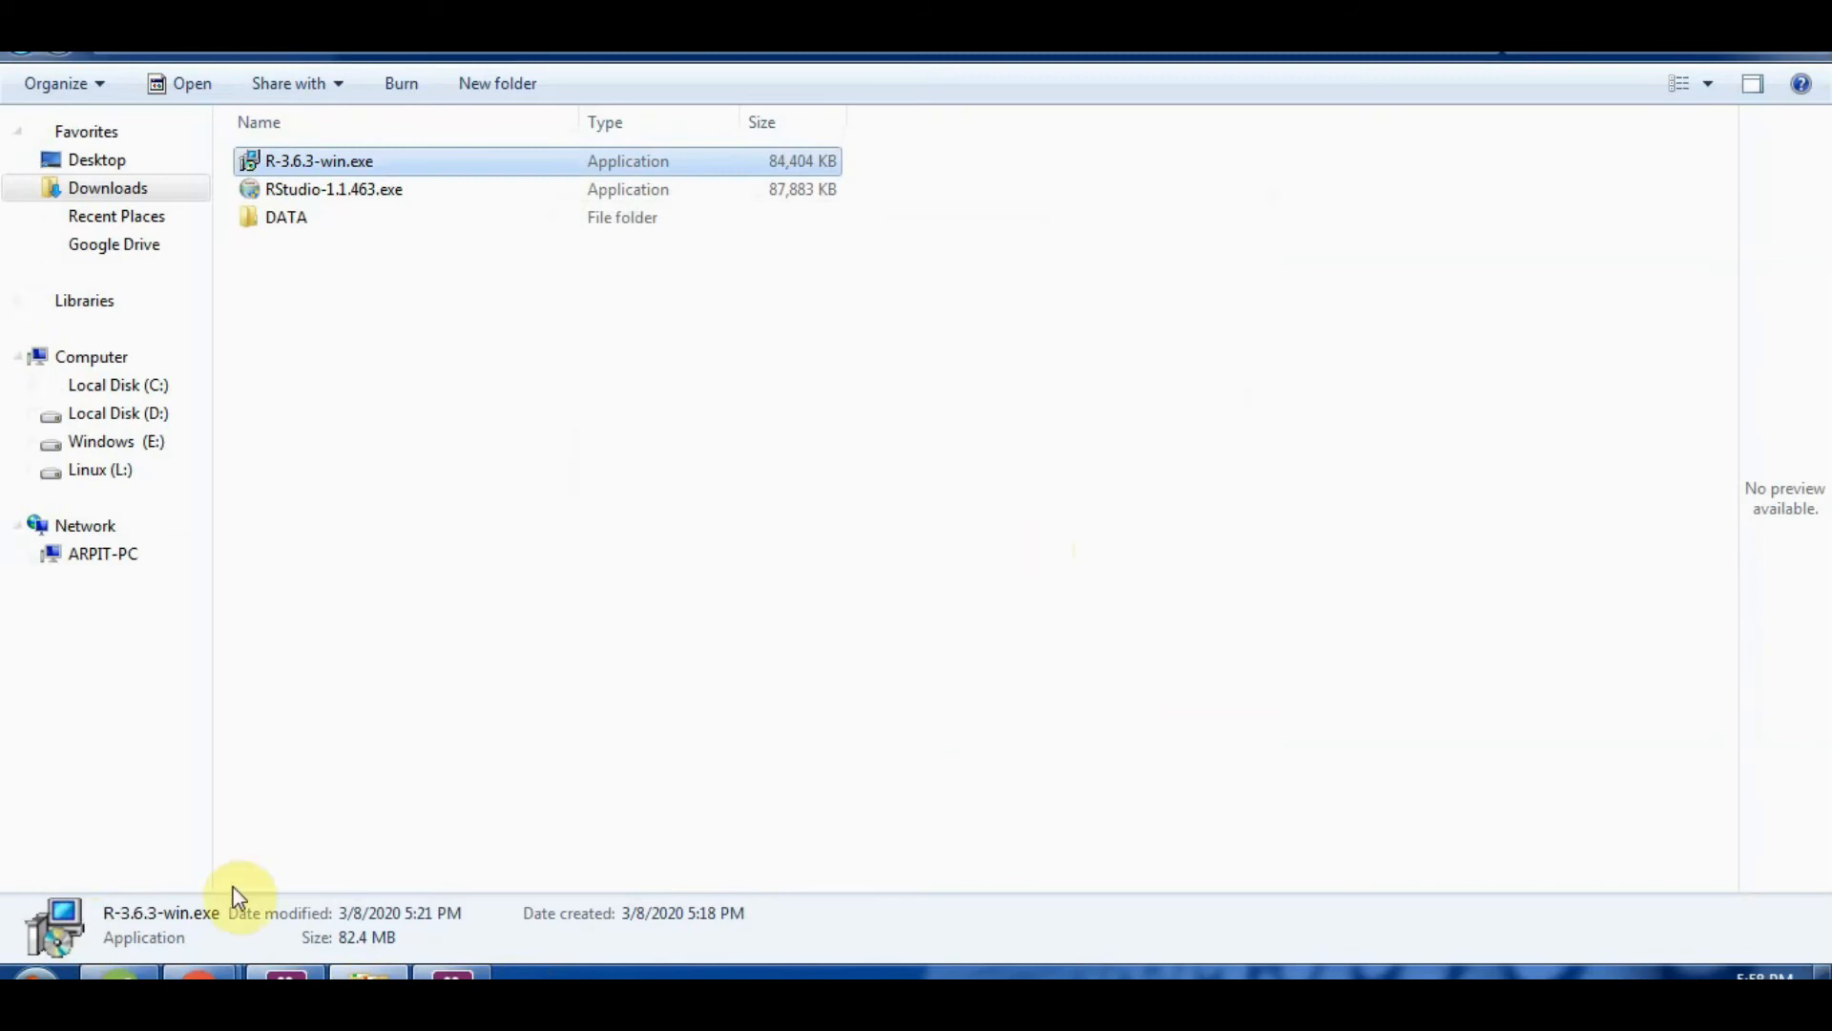
Step: Run RStudio-1.1.463.exe from the Downloads folder and complete the setup with the default install location and RStudio as the Start Menu folder
{"action": "left_click", "coordinate": [37, 972]}
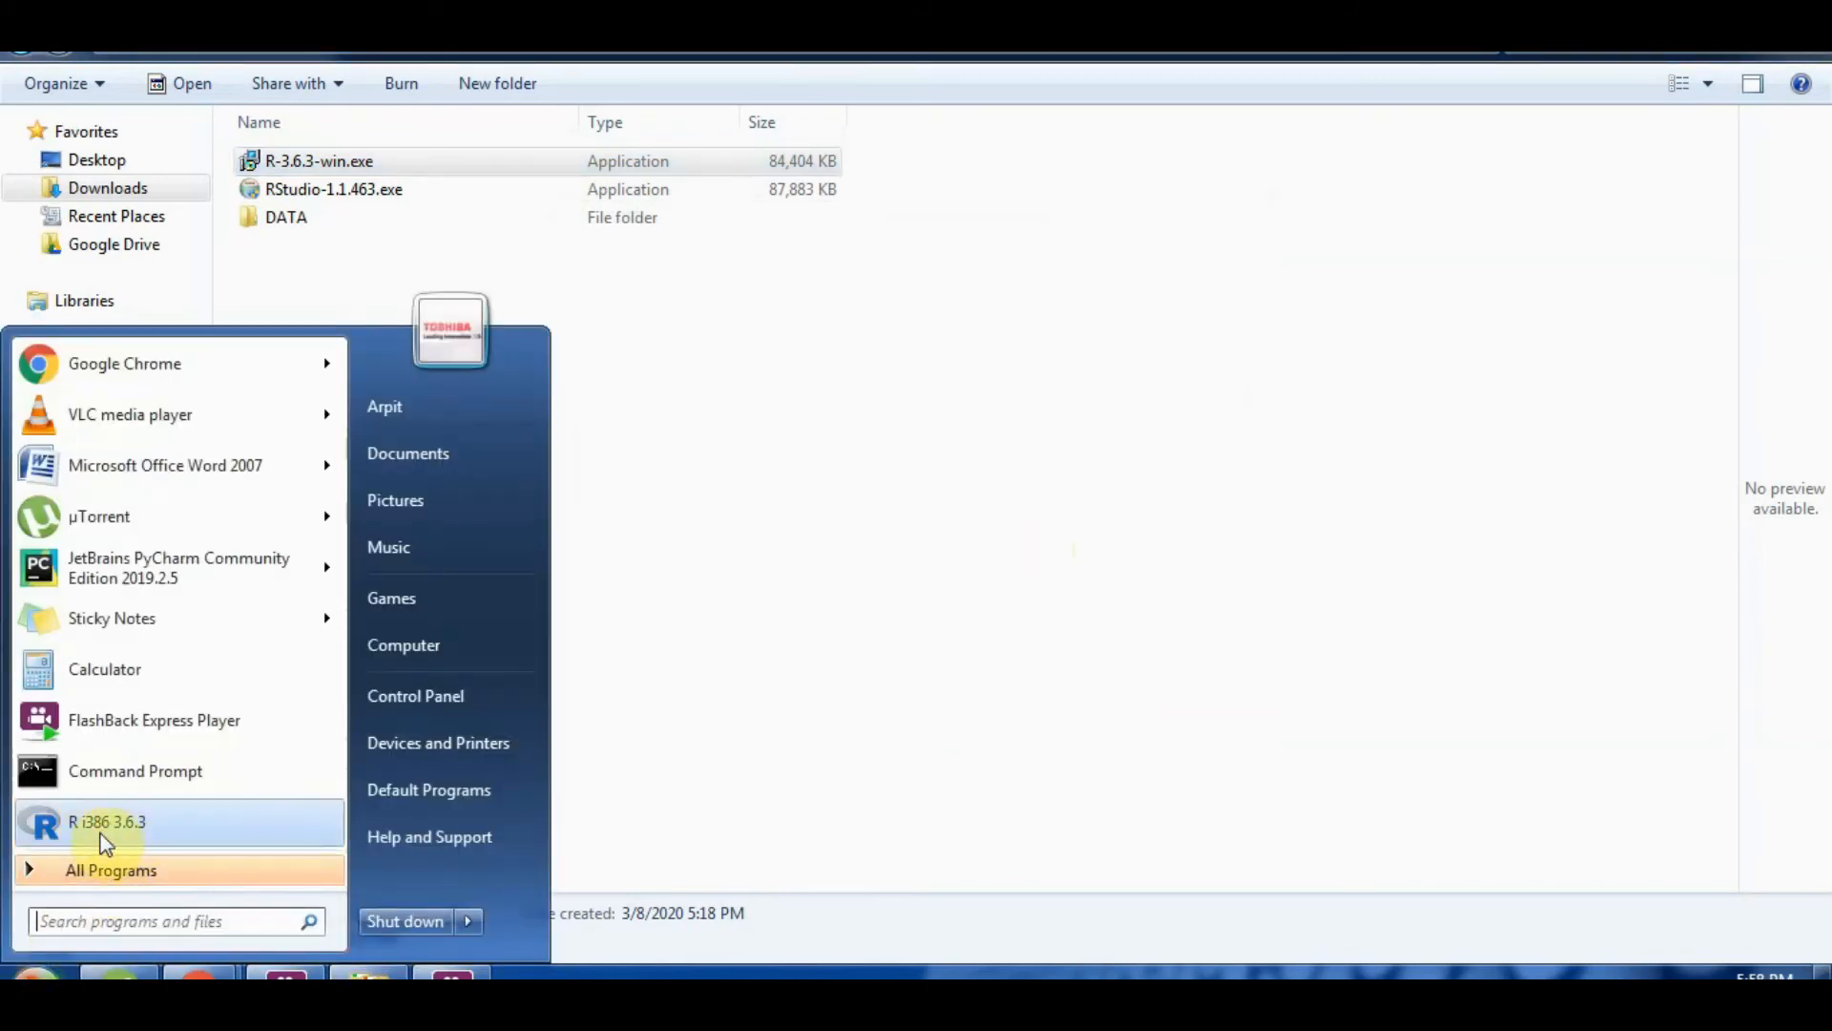
{"action": "left_click", "coordinate": [569, 405]}
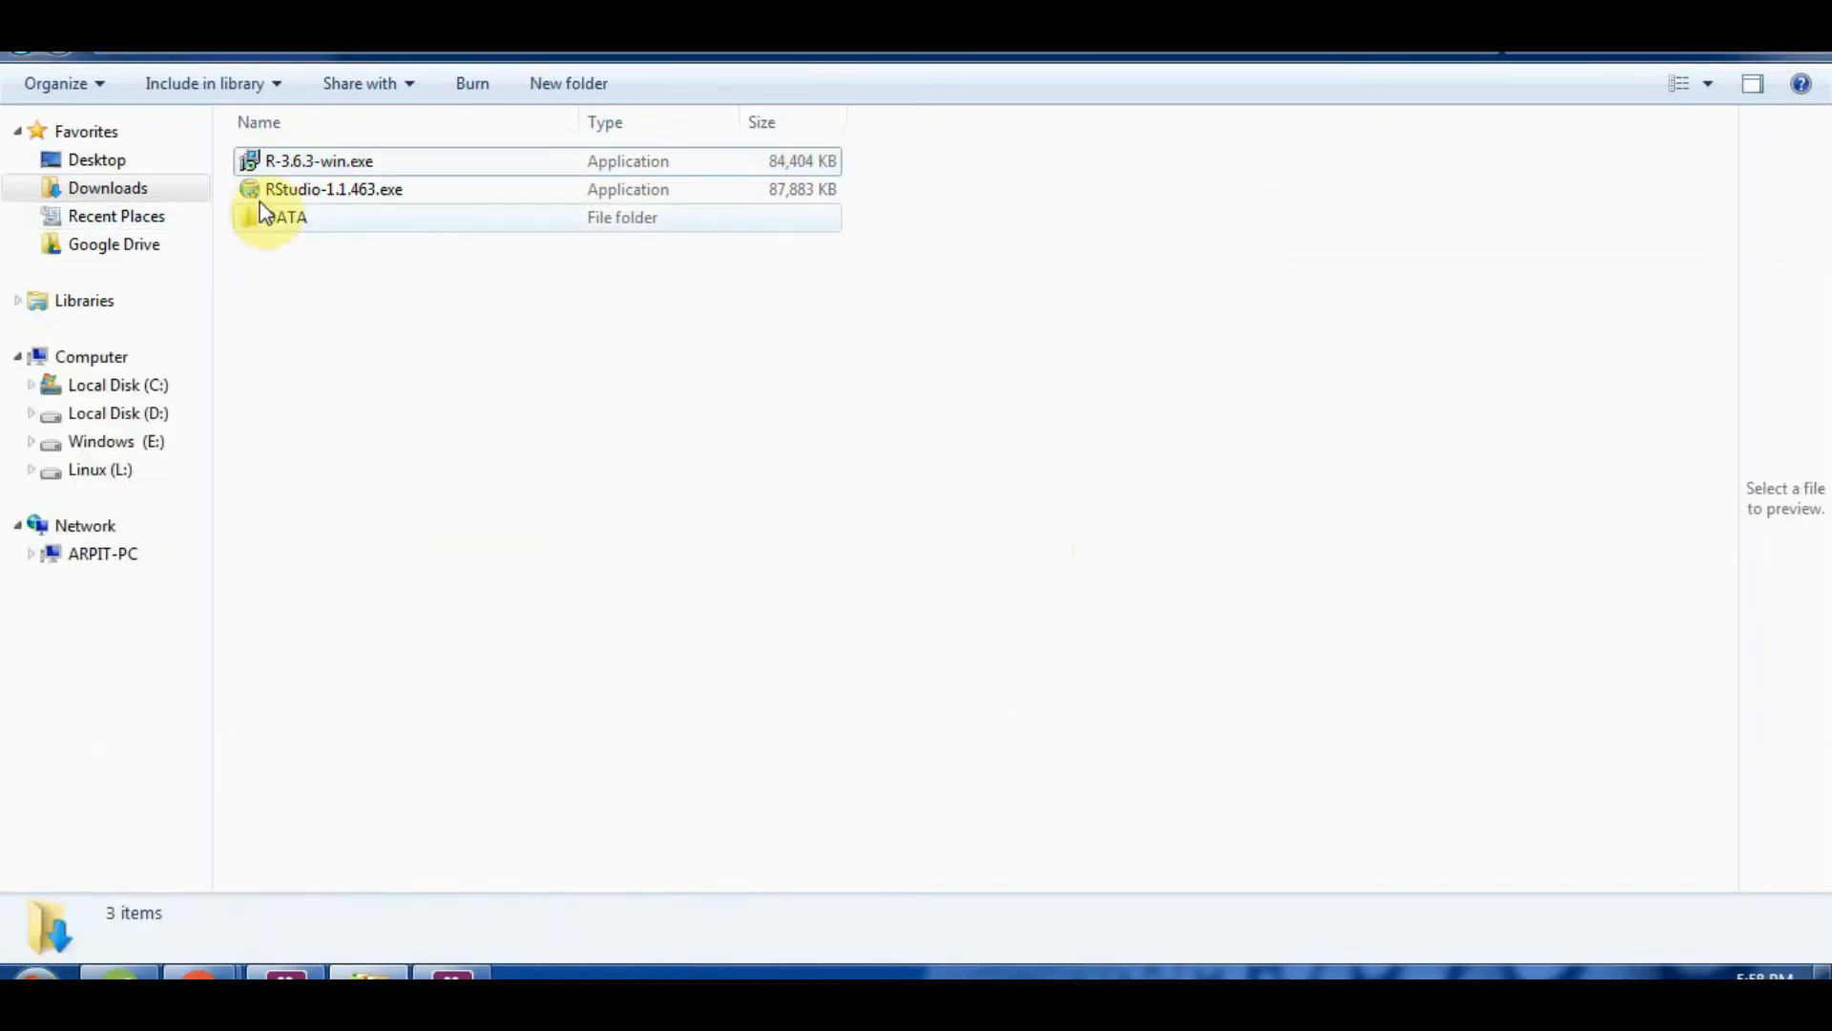
{"action": "double_click", "coordinate": [286, 189]}
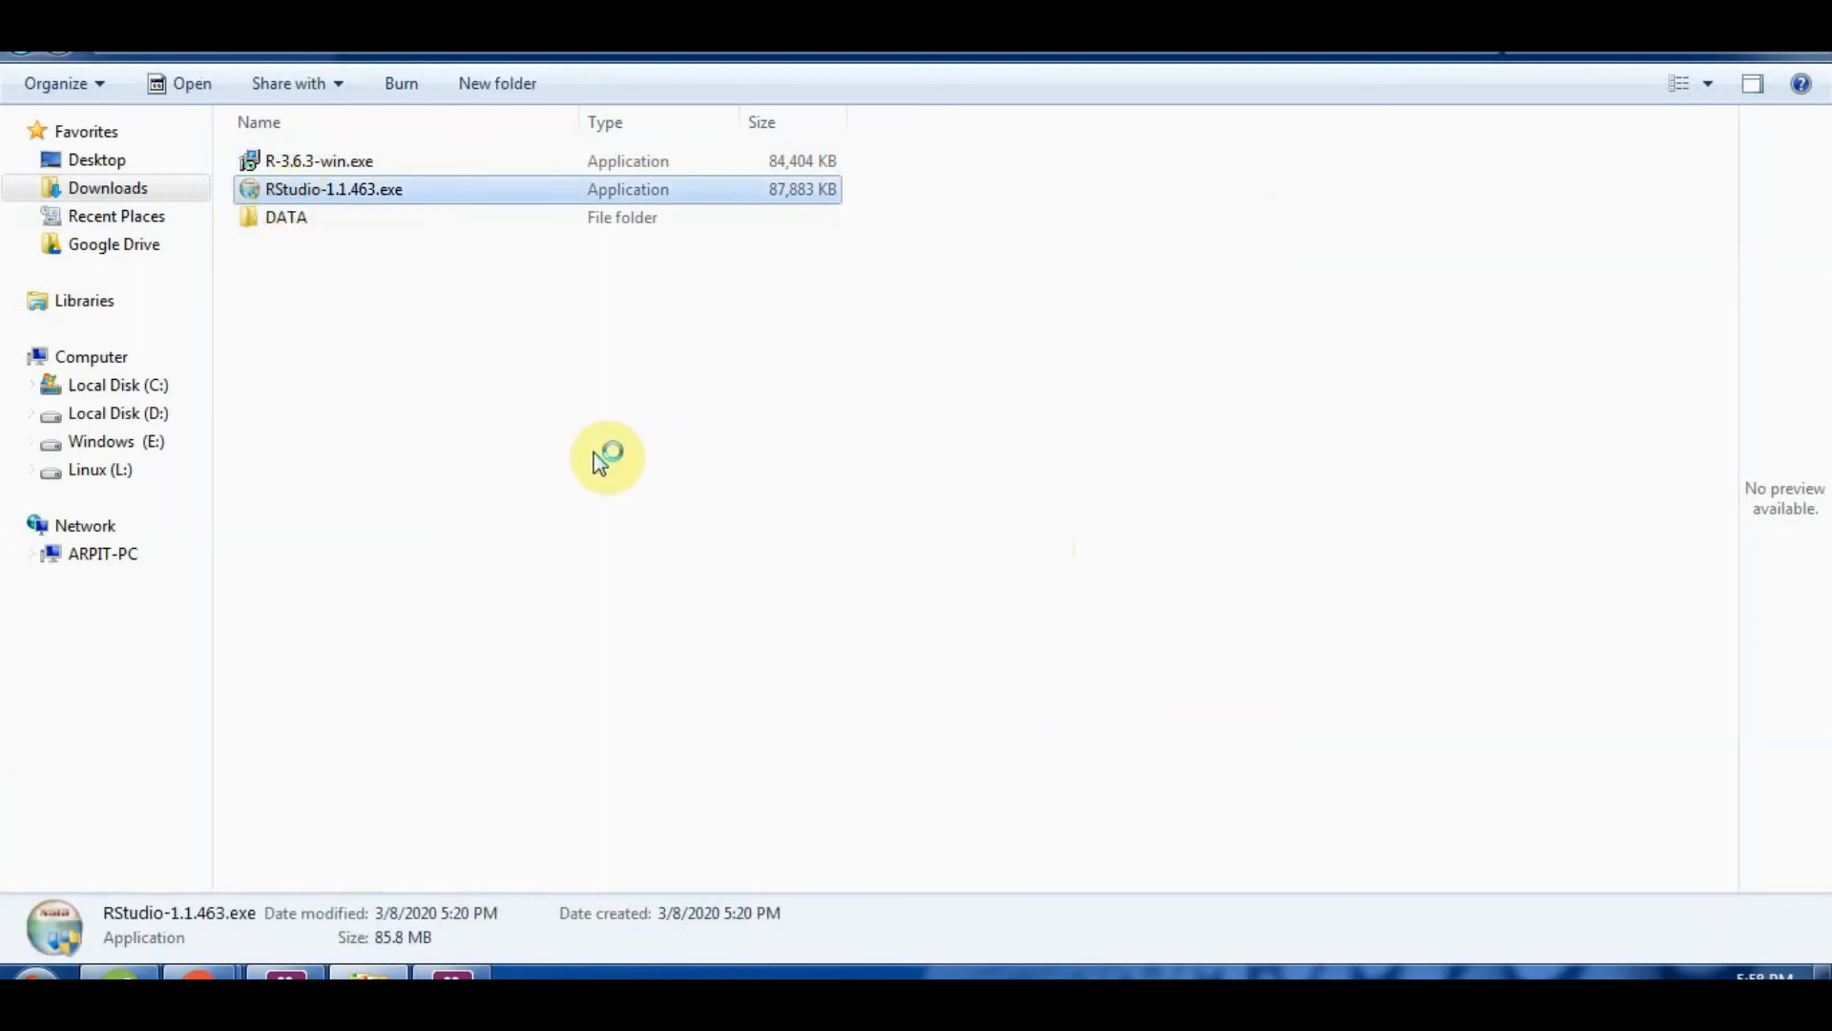
{"action": "left_click", "coordinate": [1046, 700]}
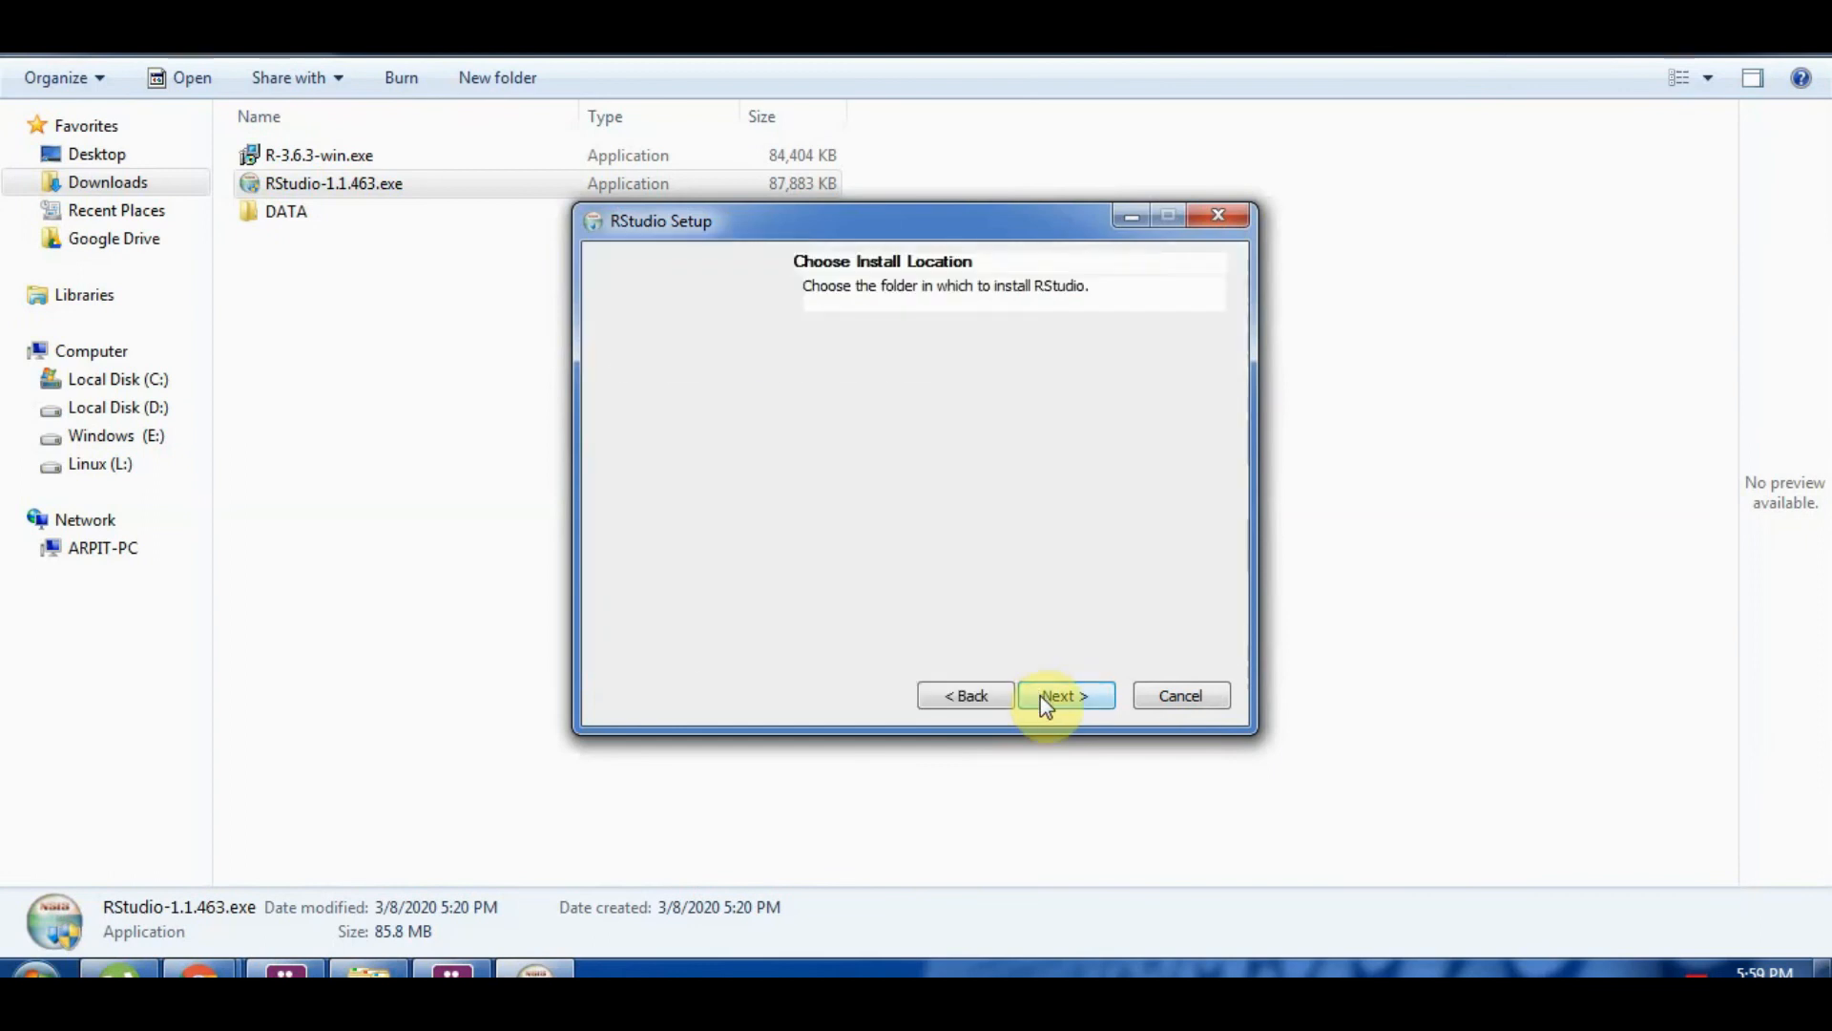
{"action": "left_click", "coordinate": [1043, 699]}
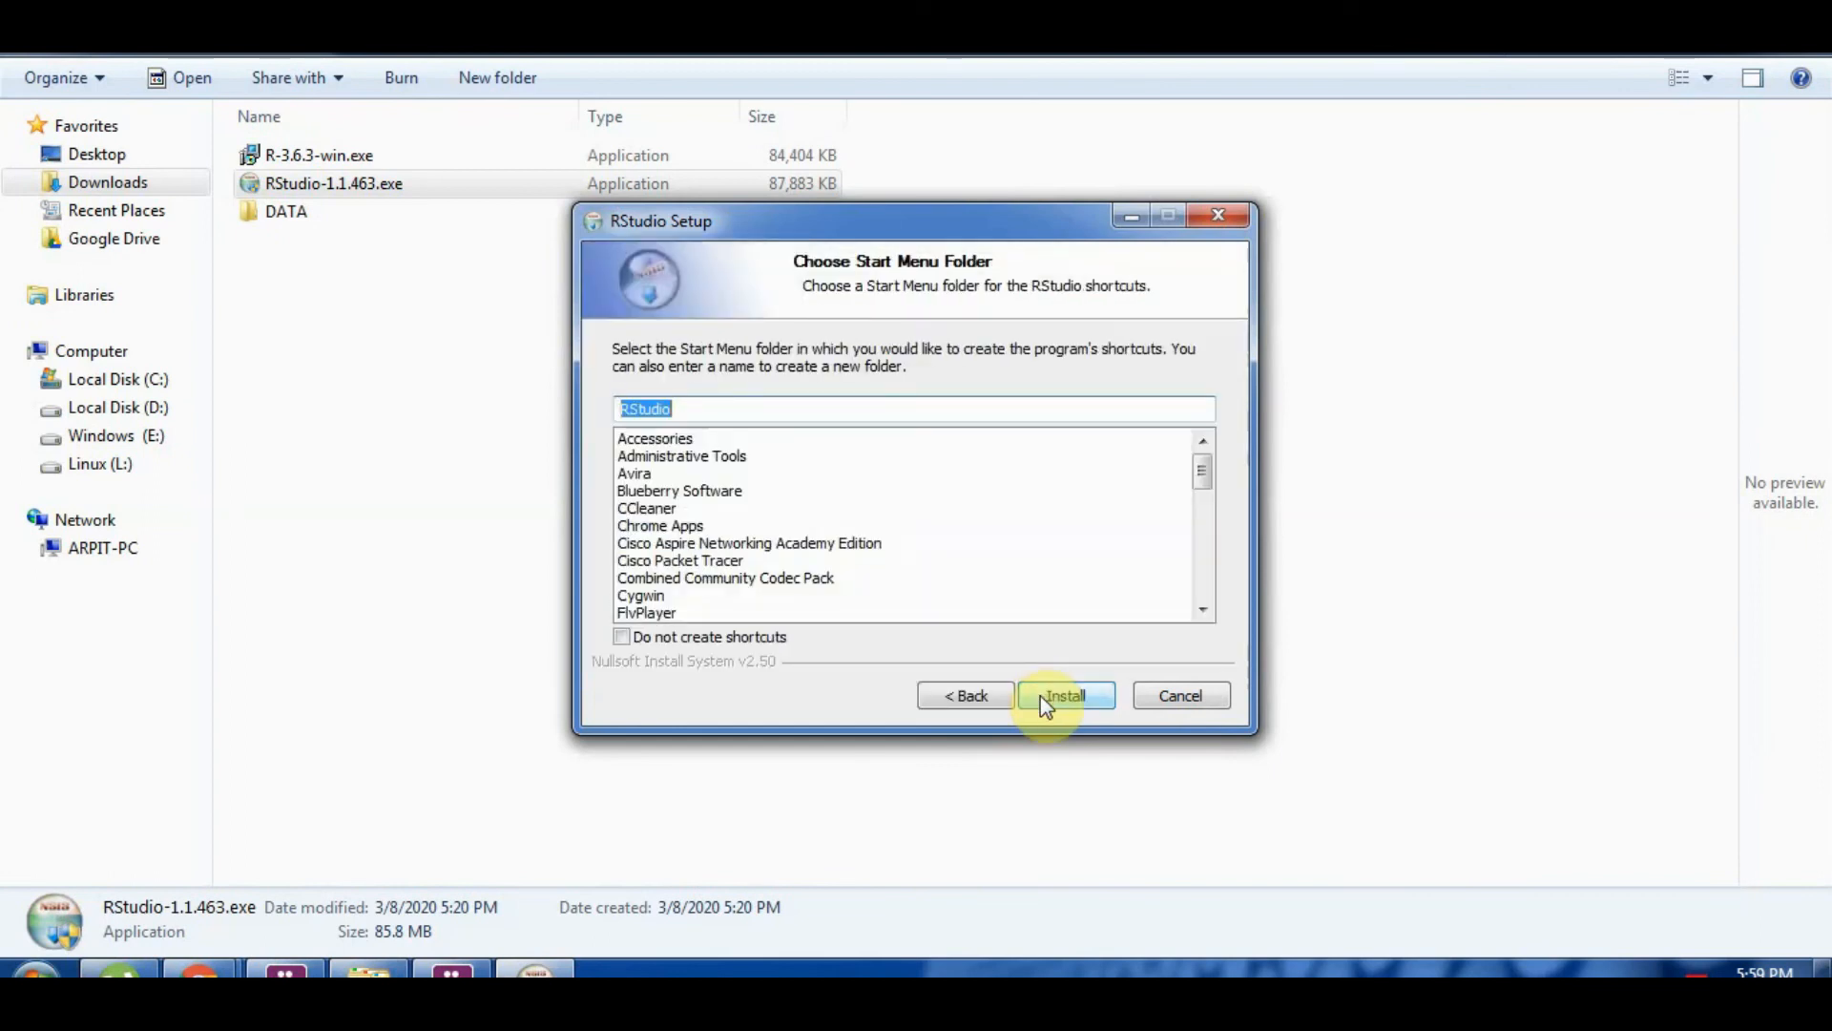
{"action": "left_click", "coordinate": [1042, 698]}
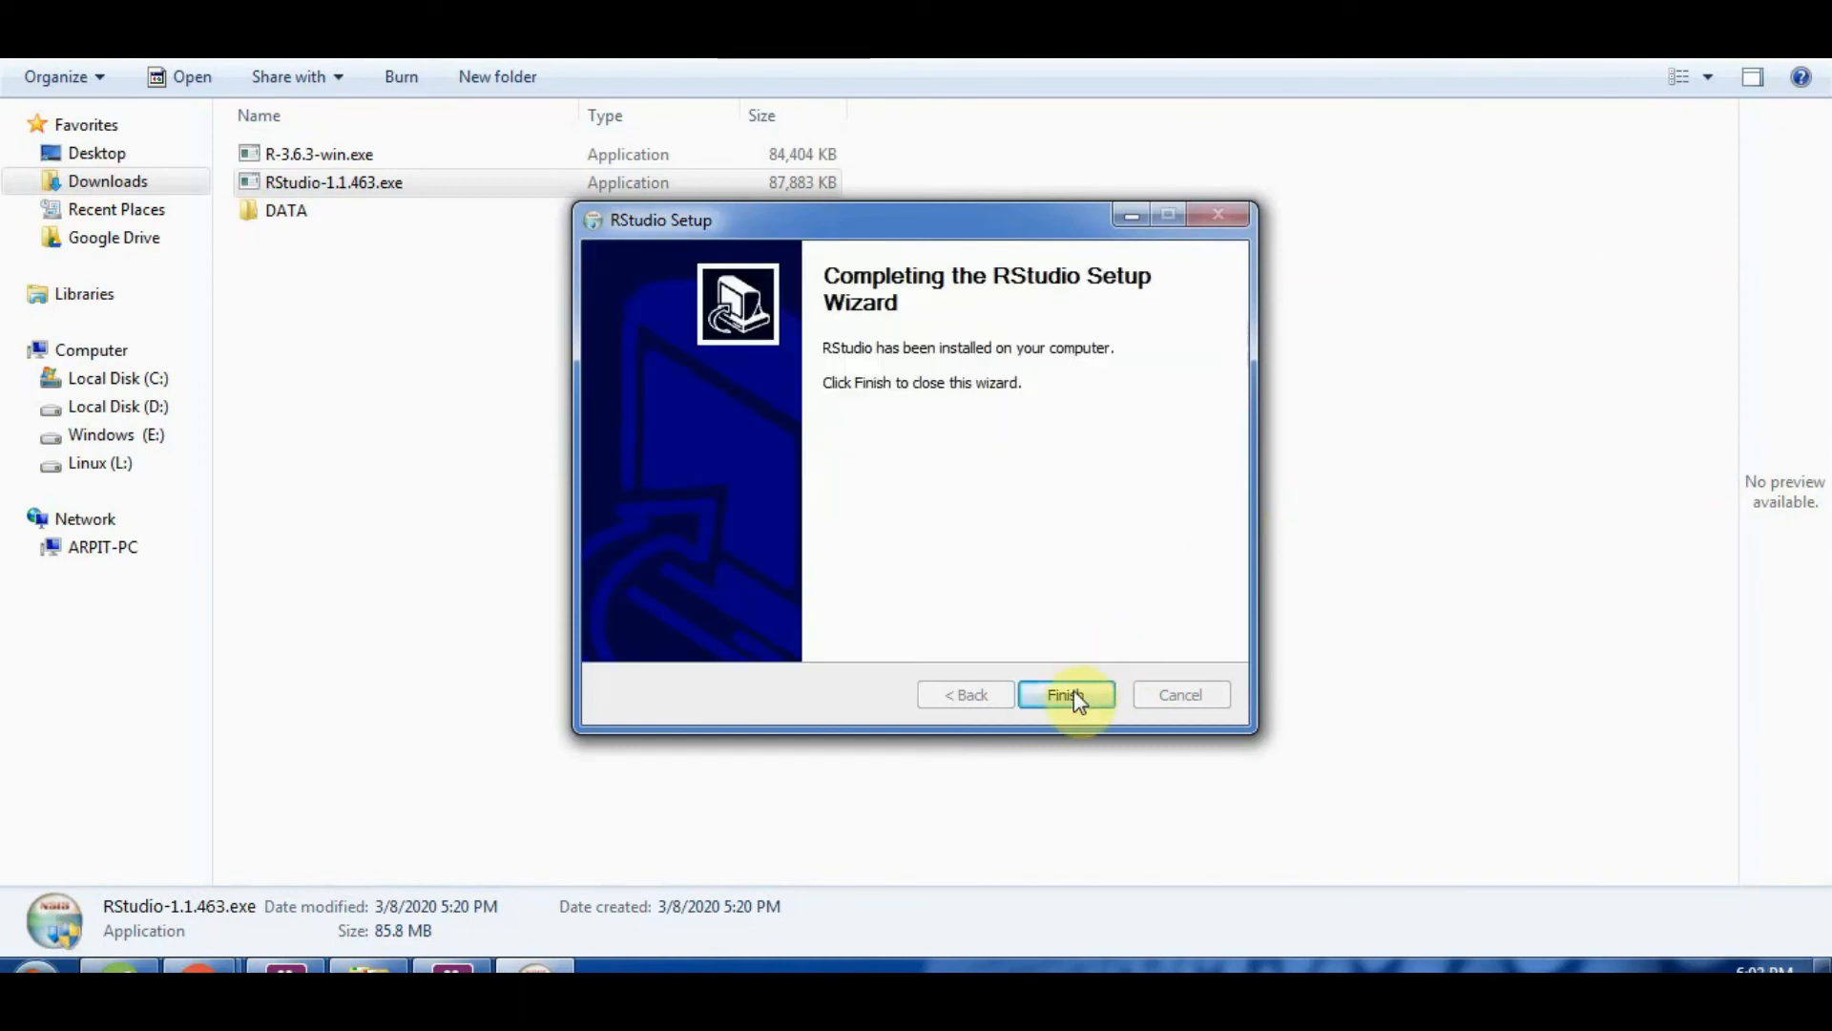
{"action": "left_click", "coordinate": [1069, 693]}
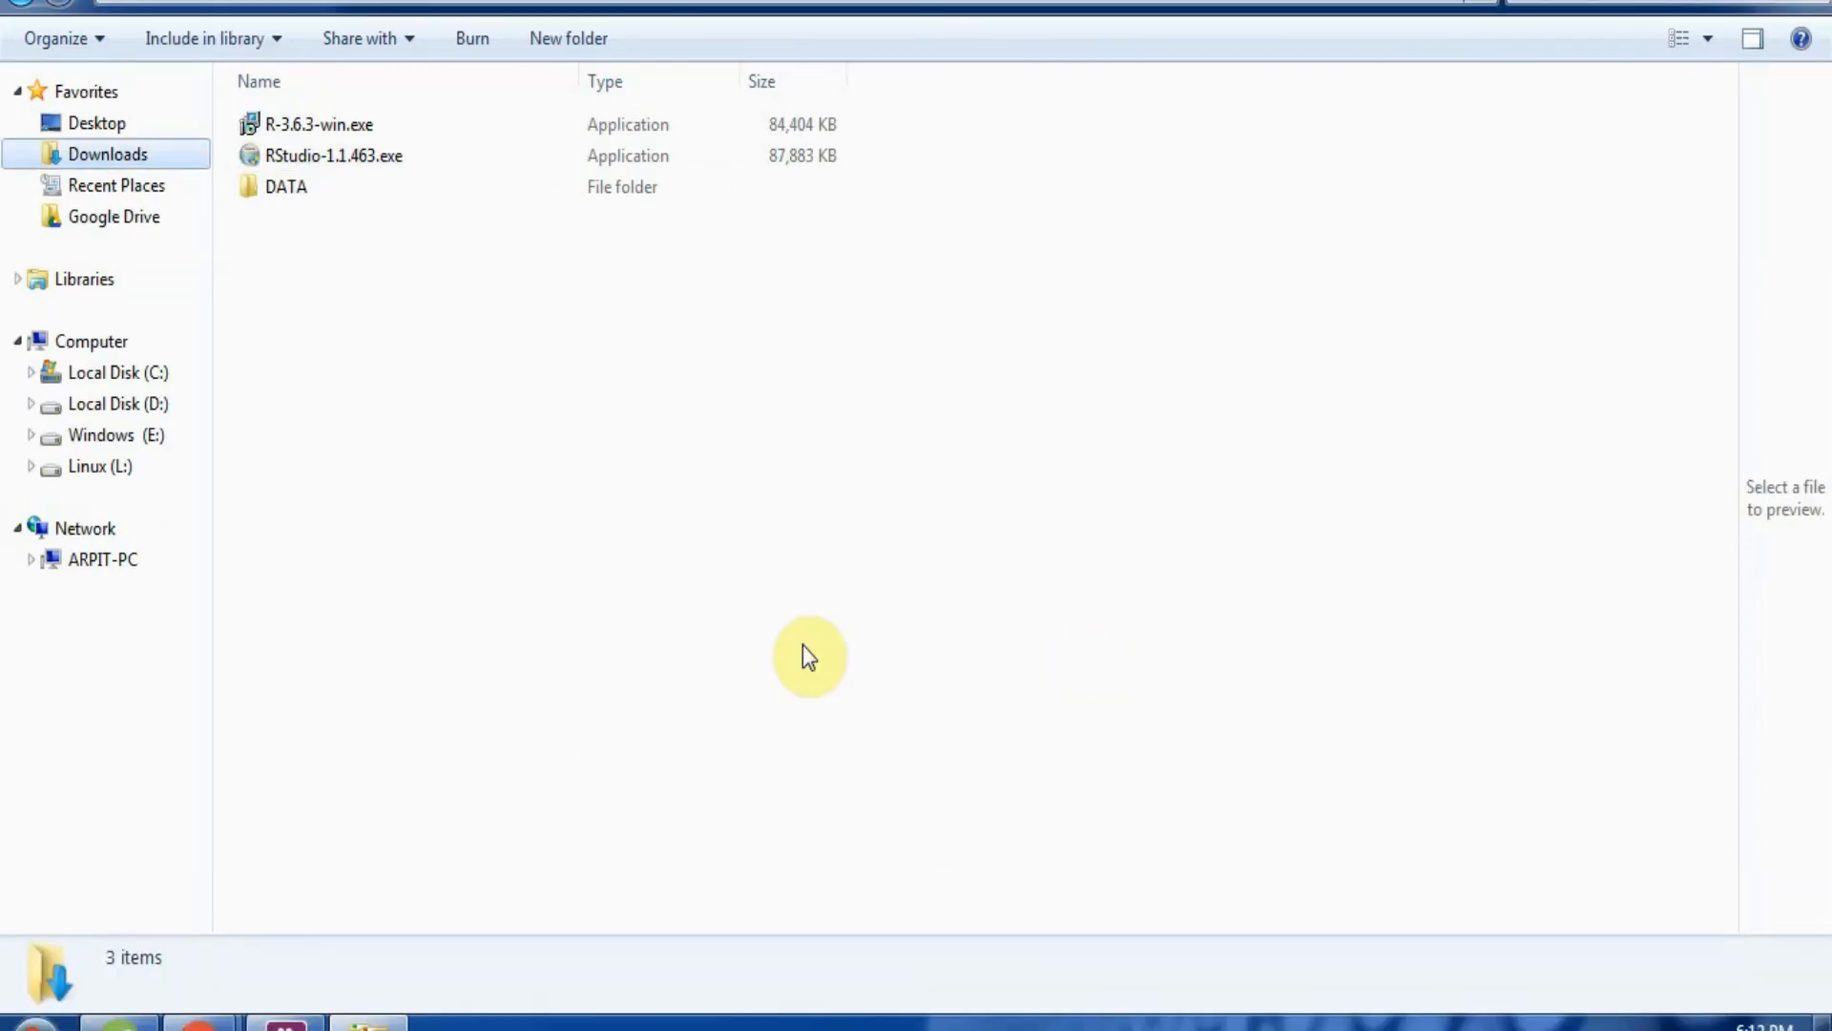
Step: Launch R i386 3.6.3, maximize the R Console and check the version number in its startup text
{"action": "left_click", "coordinate": [34, 1023]}
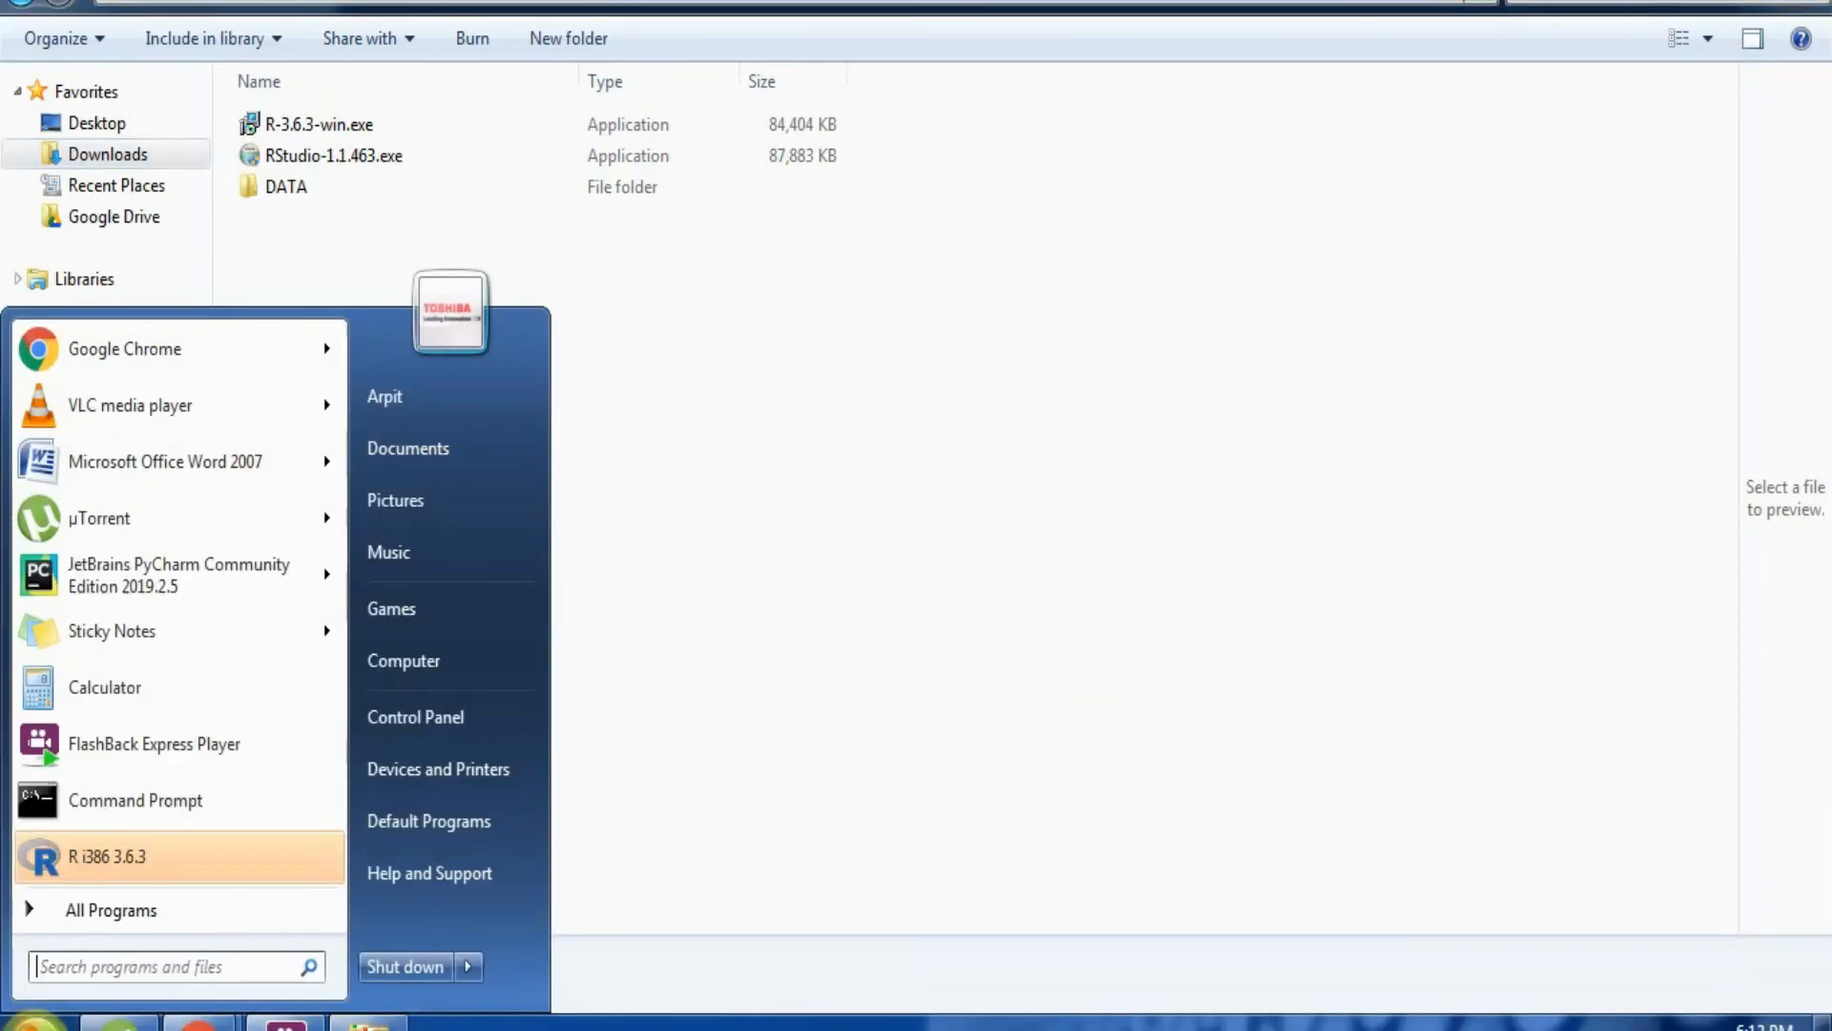
{"action": "left_click", "coordinate": [153, 864]}
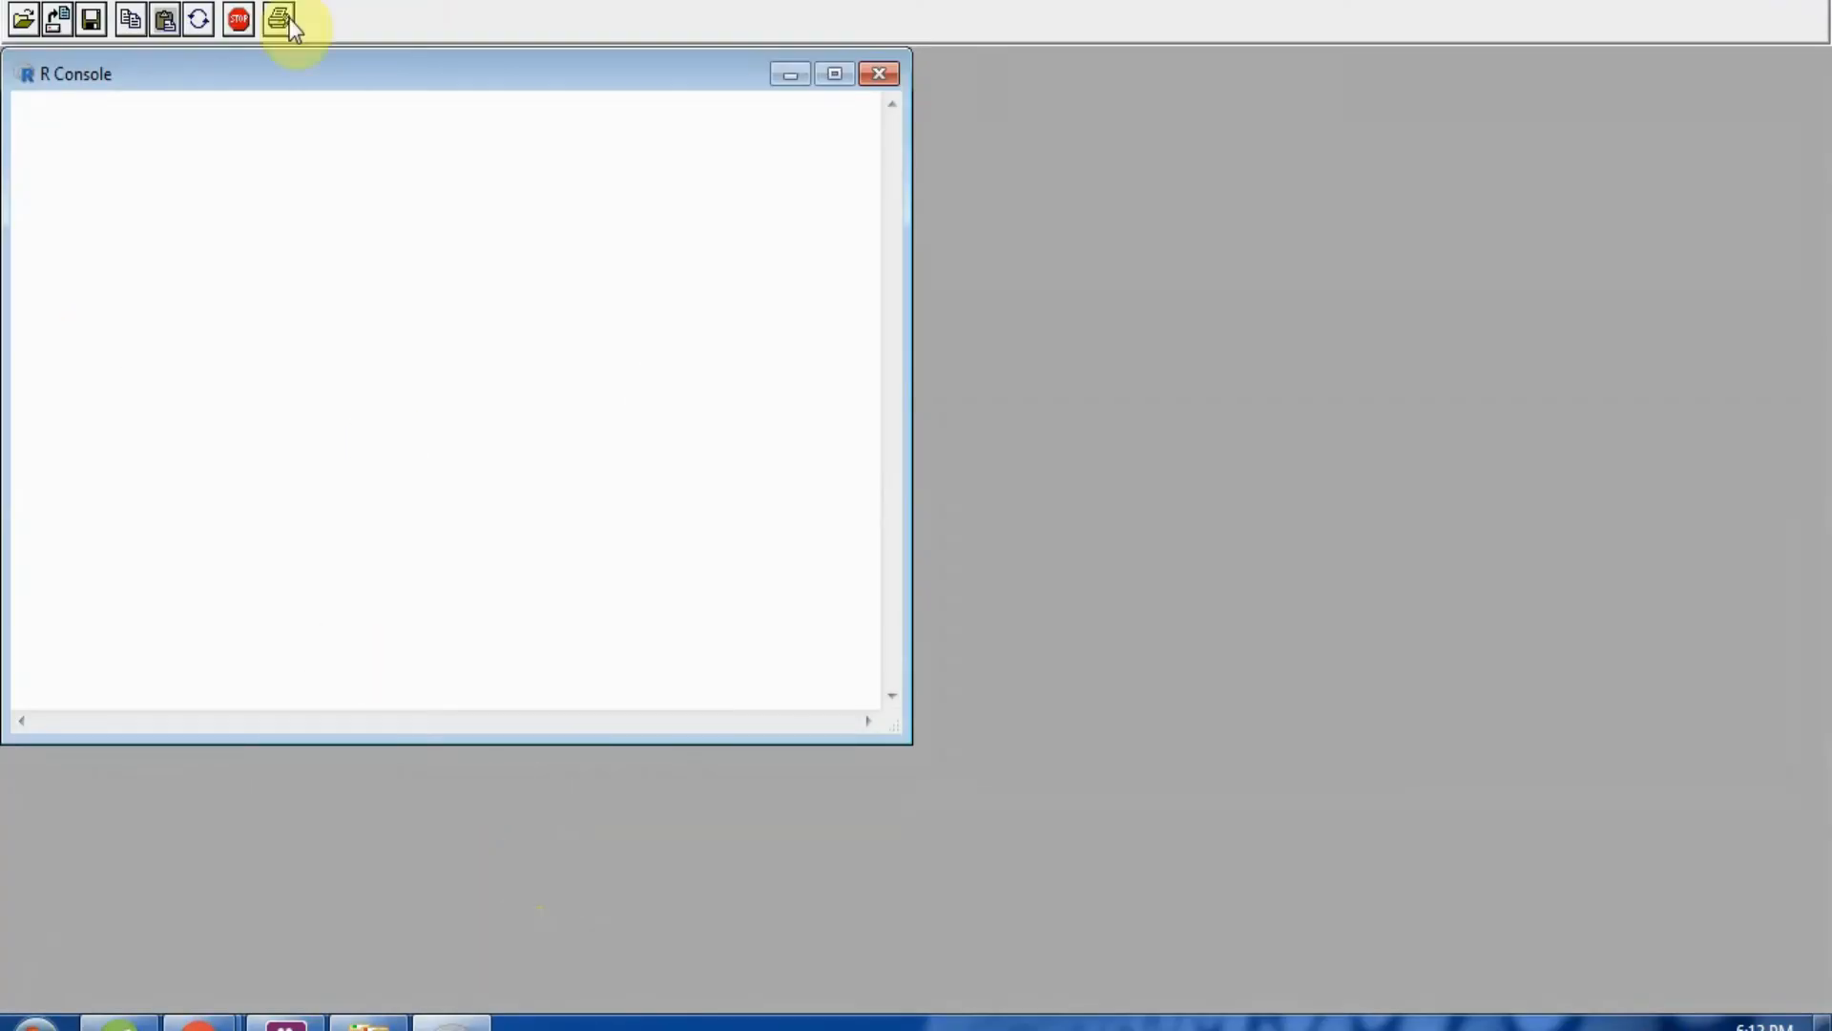
{"action": "left_click", "coordinate": [828, 75]}
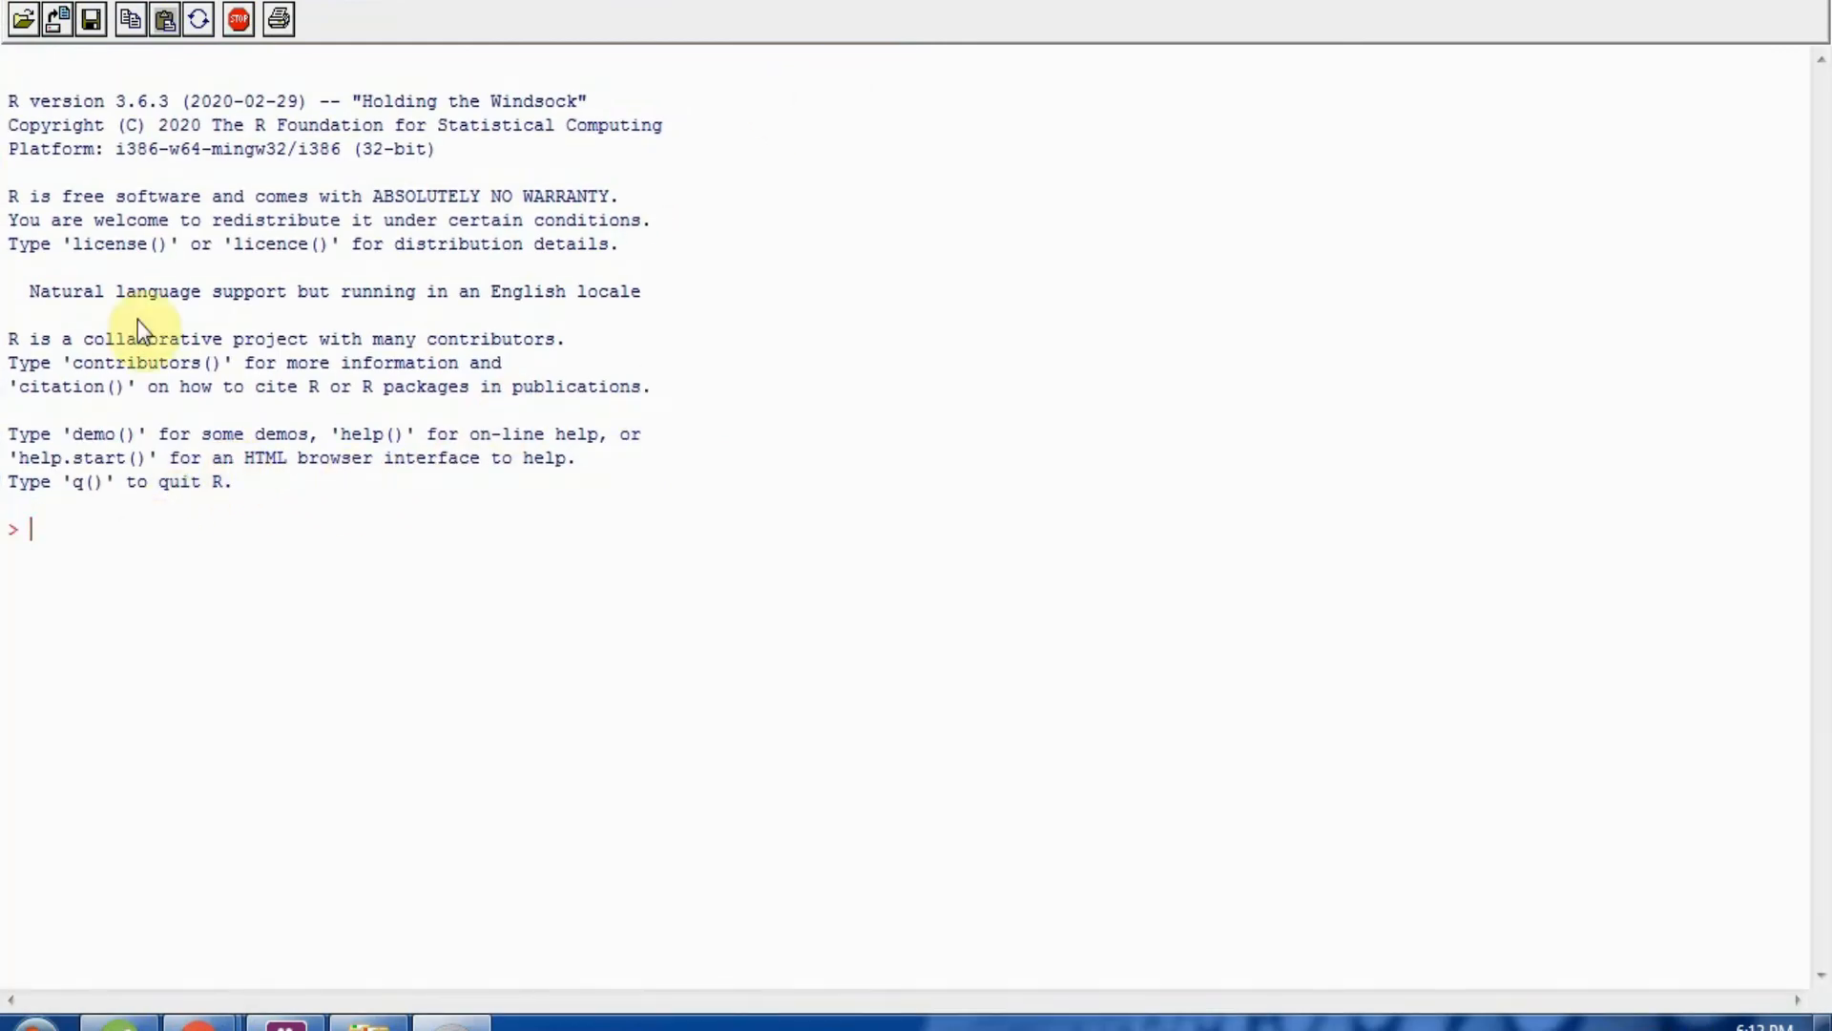
{"action": "left_click_drag", "start_coordinate": [111, 103], "coordinate": [180, 105]}
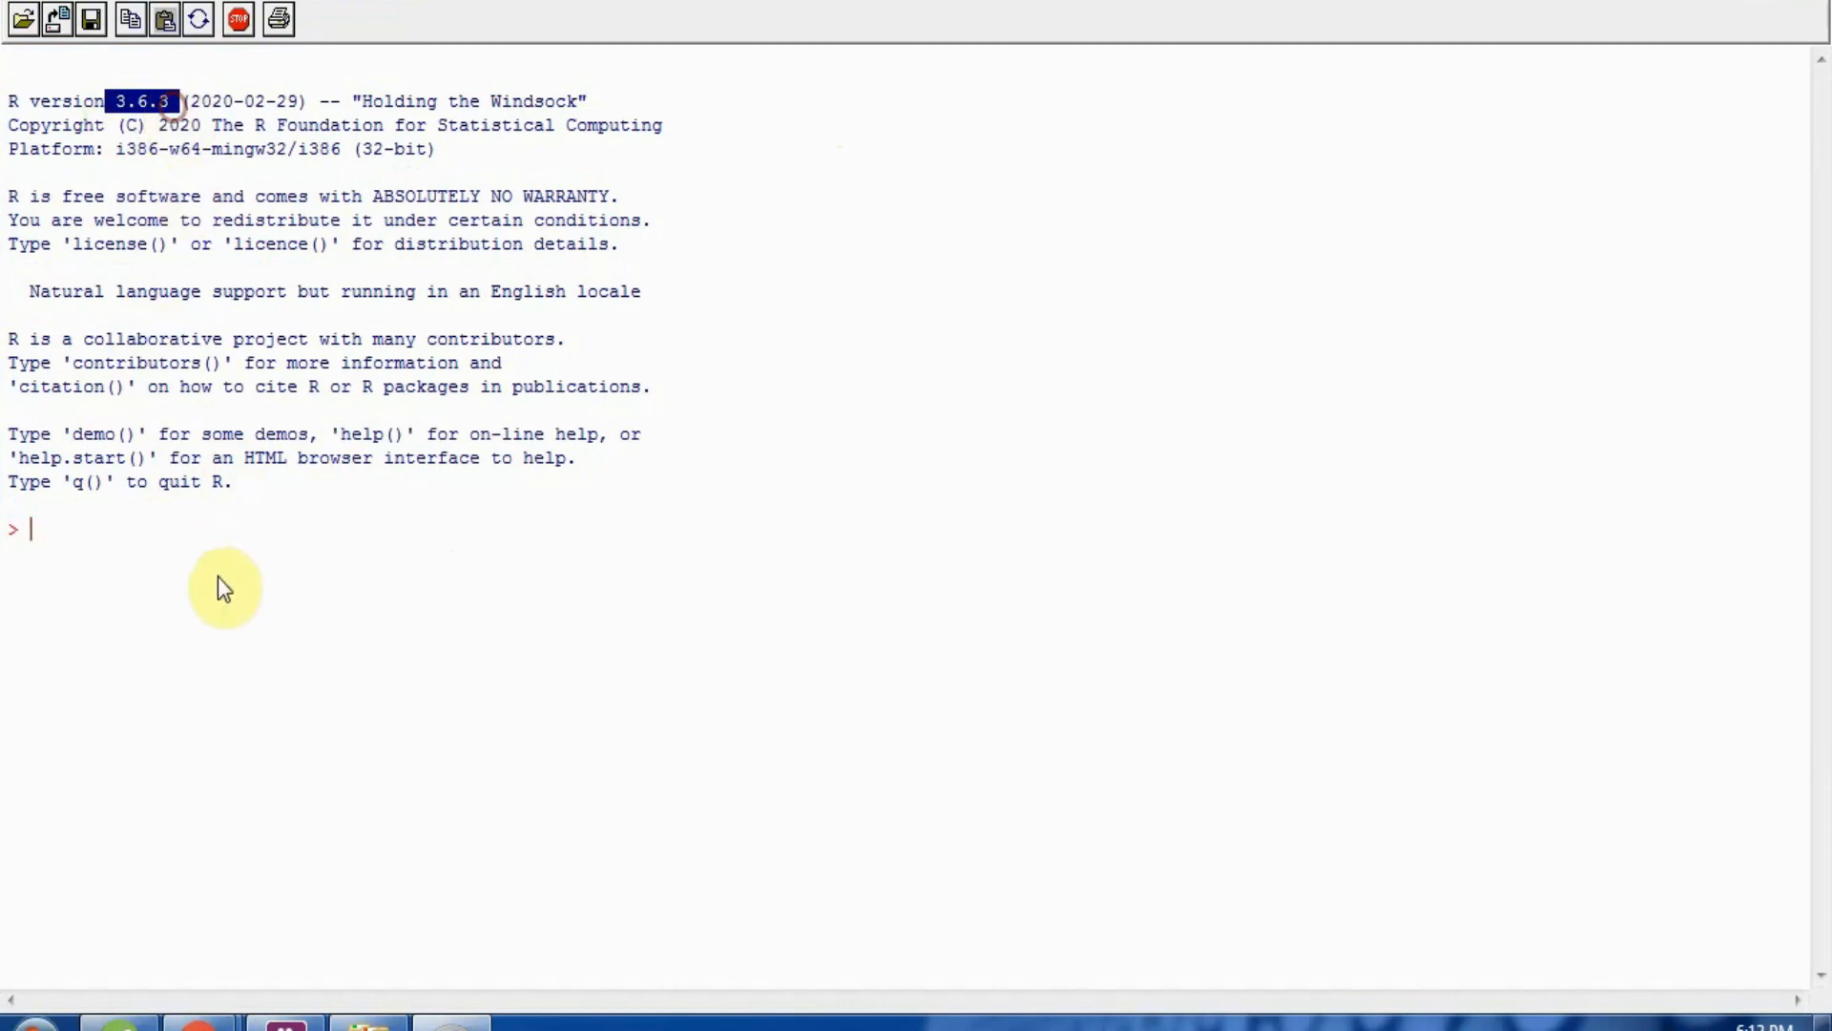
{"action": "left_click", "coordinate": [164, 554]}
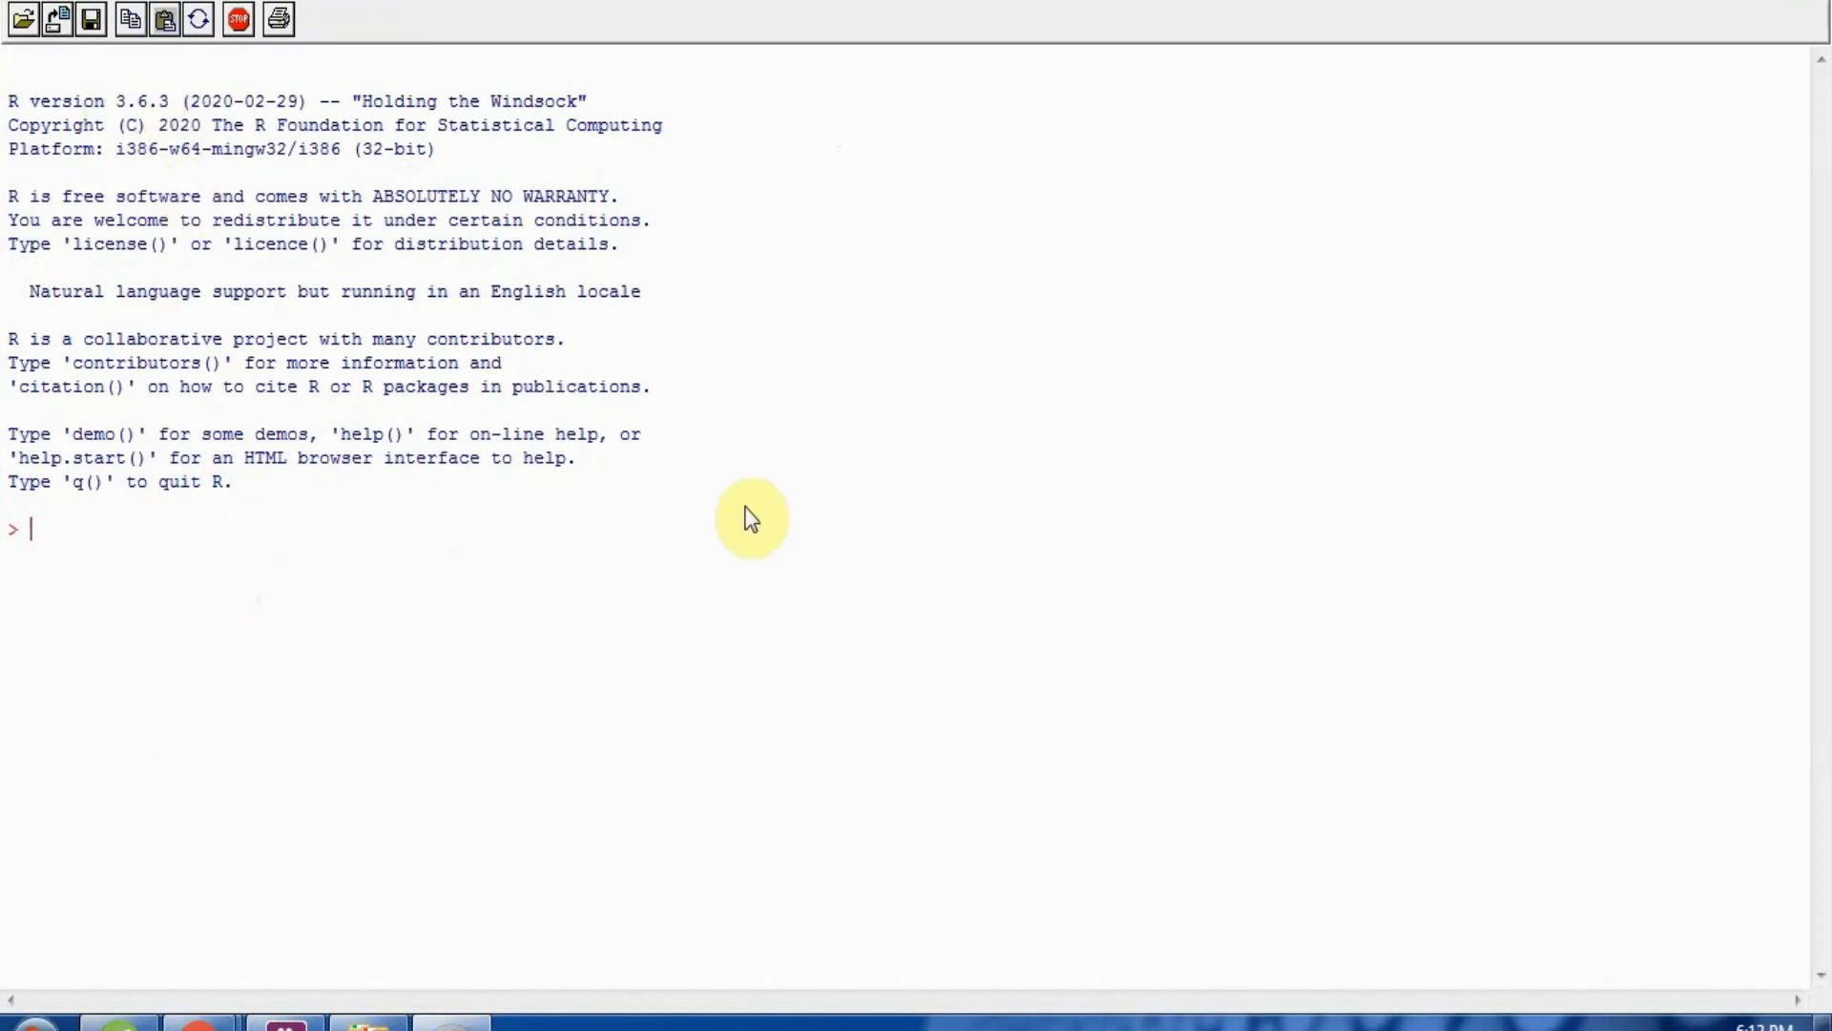
Step: Search the installed programs for "rstudio" and launch RStudio
{"action": "left_click", "coordinate": [37, 1021]}
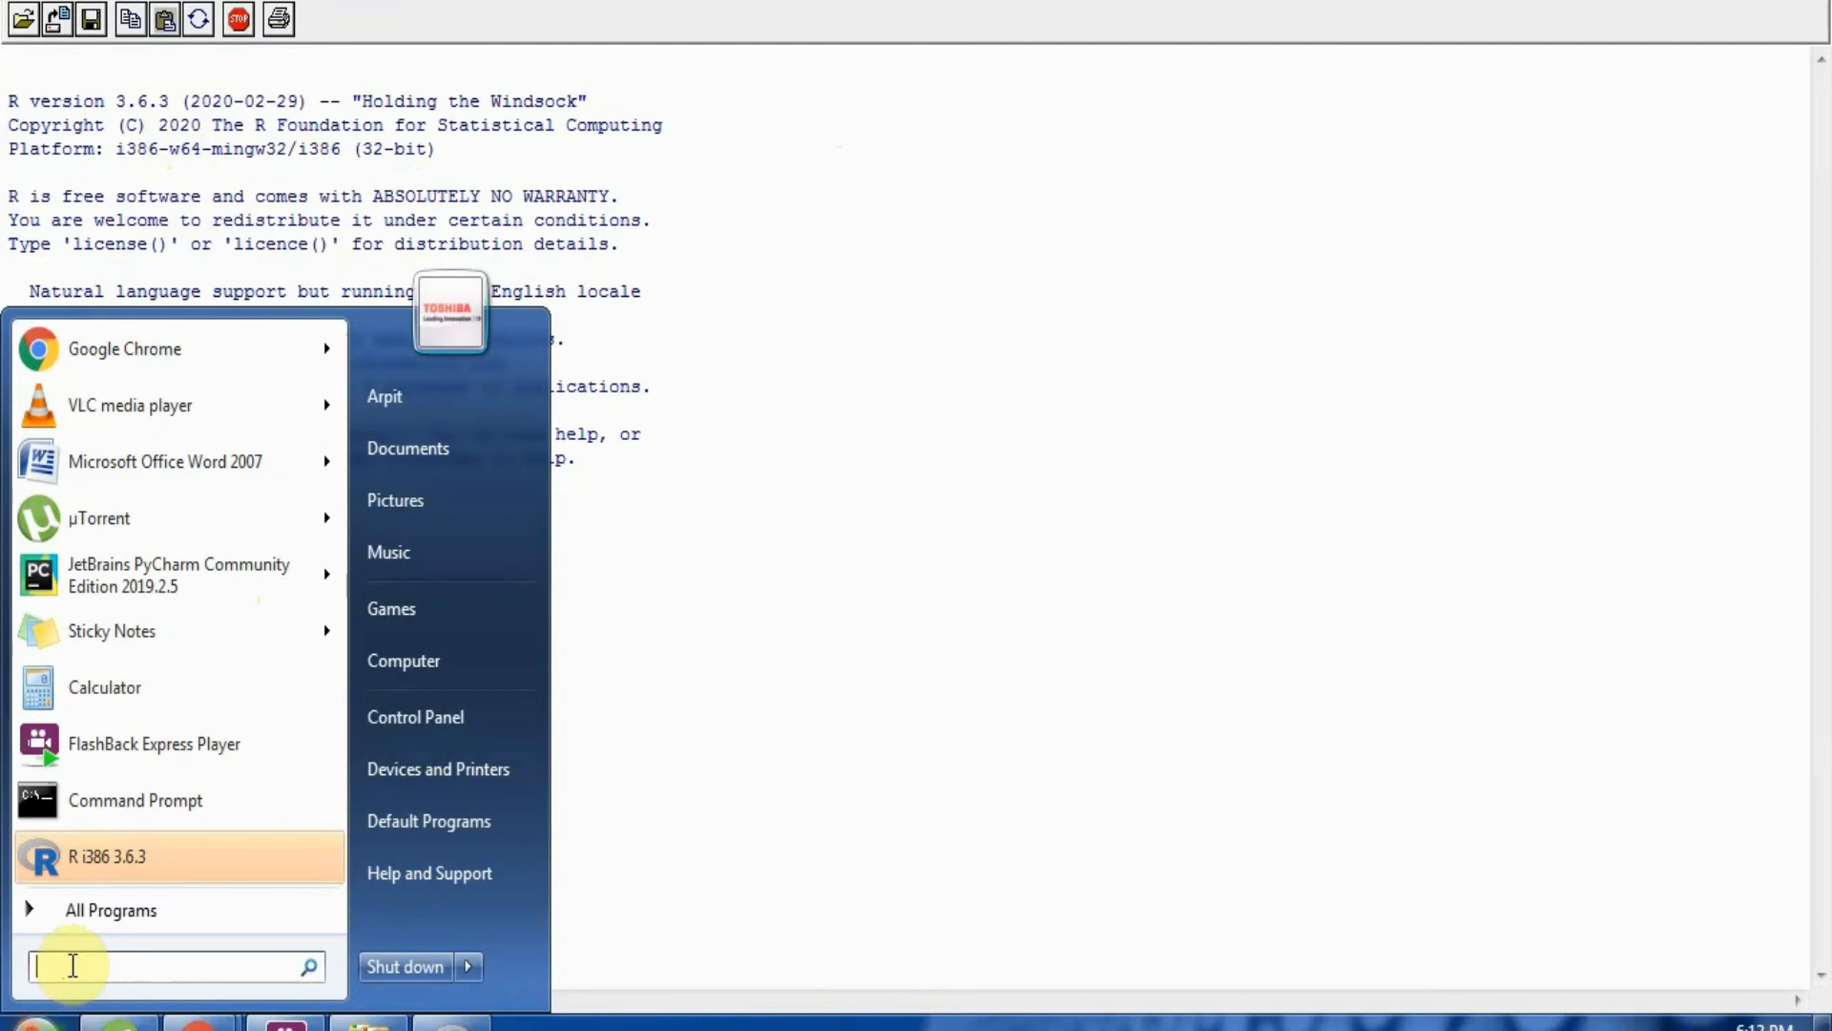
{"action": "type", "text": "rstudio"}
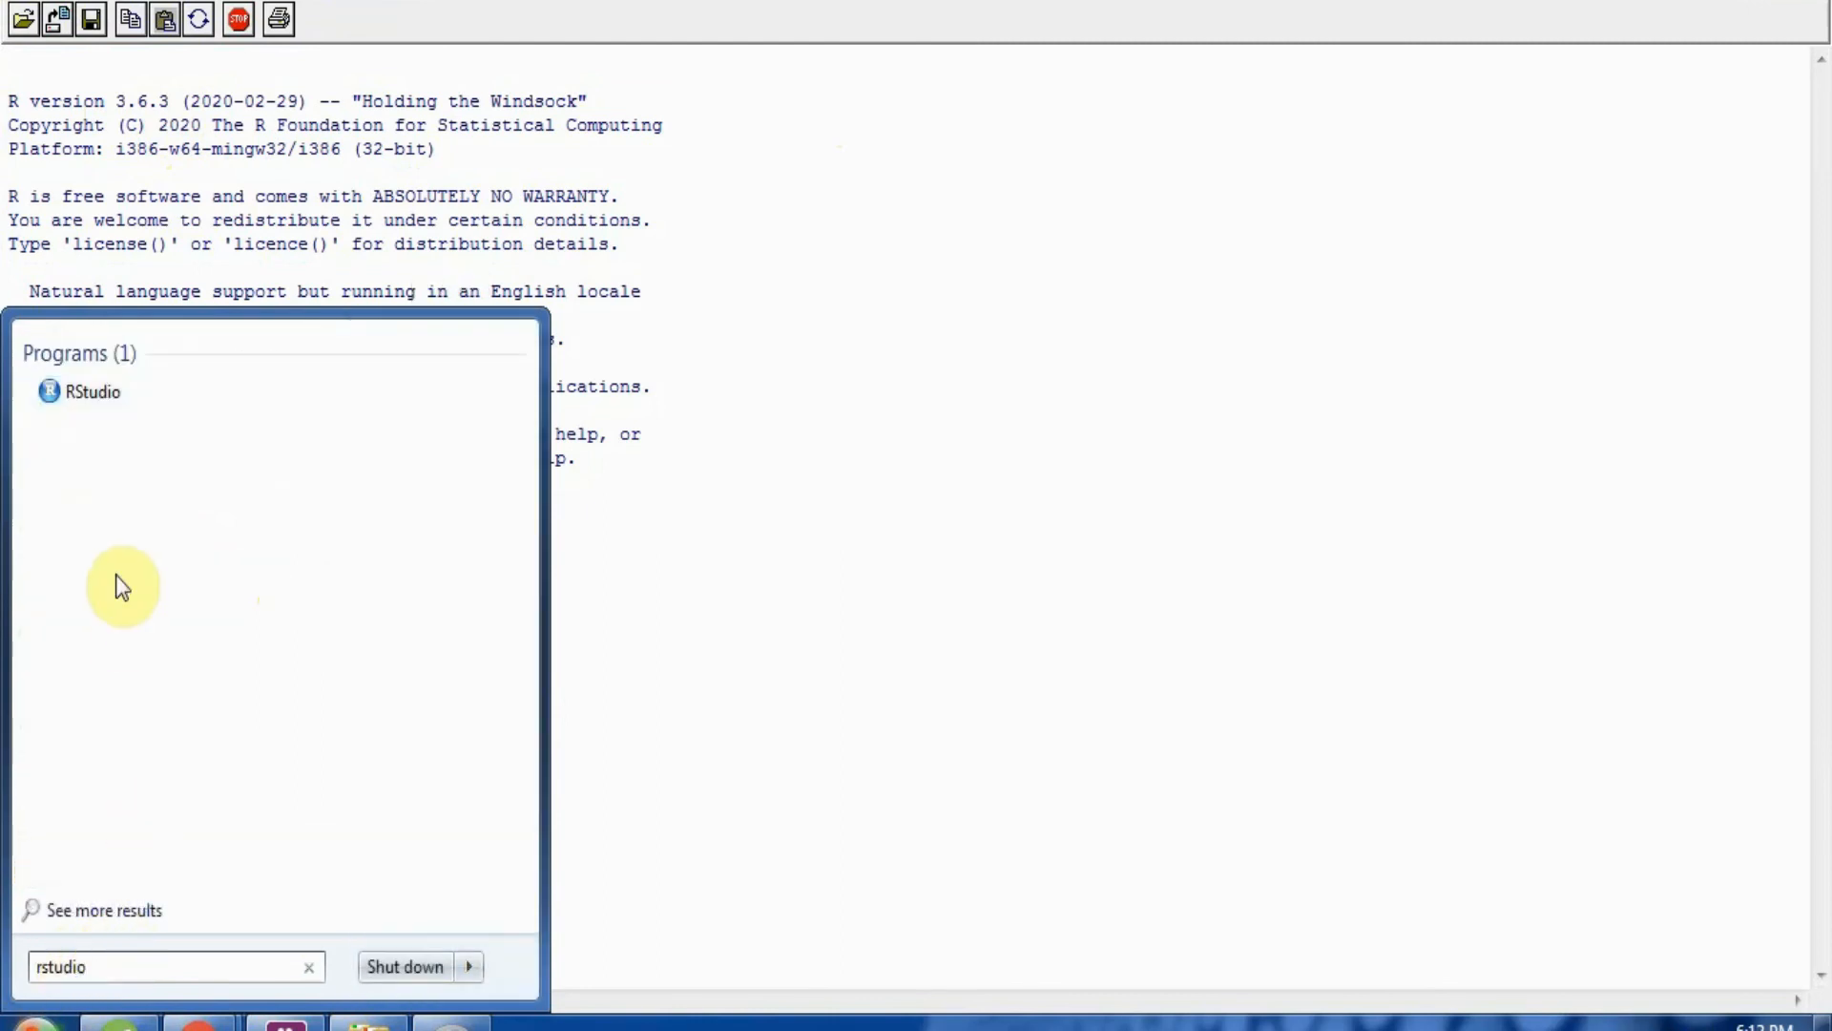
{"action": "left_click", "coordinate": [86, 399]}
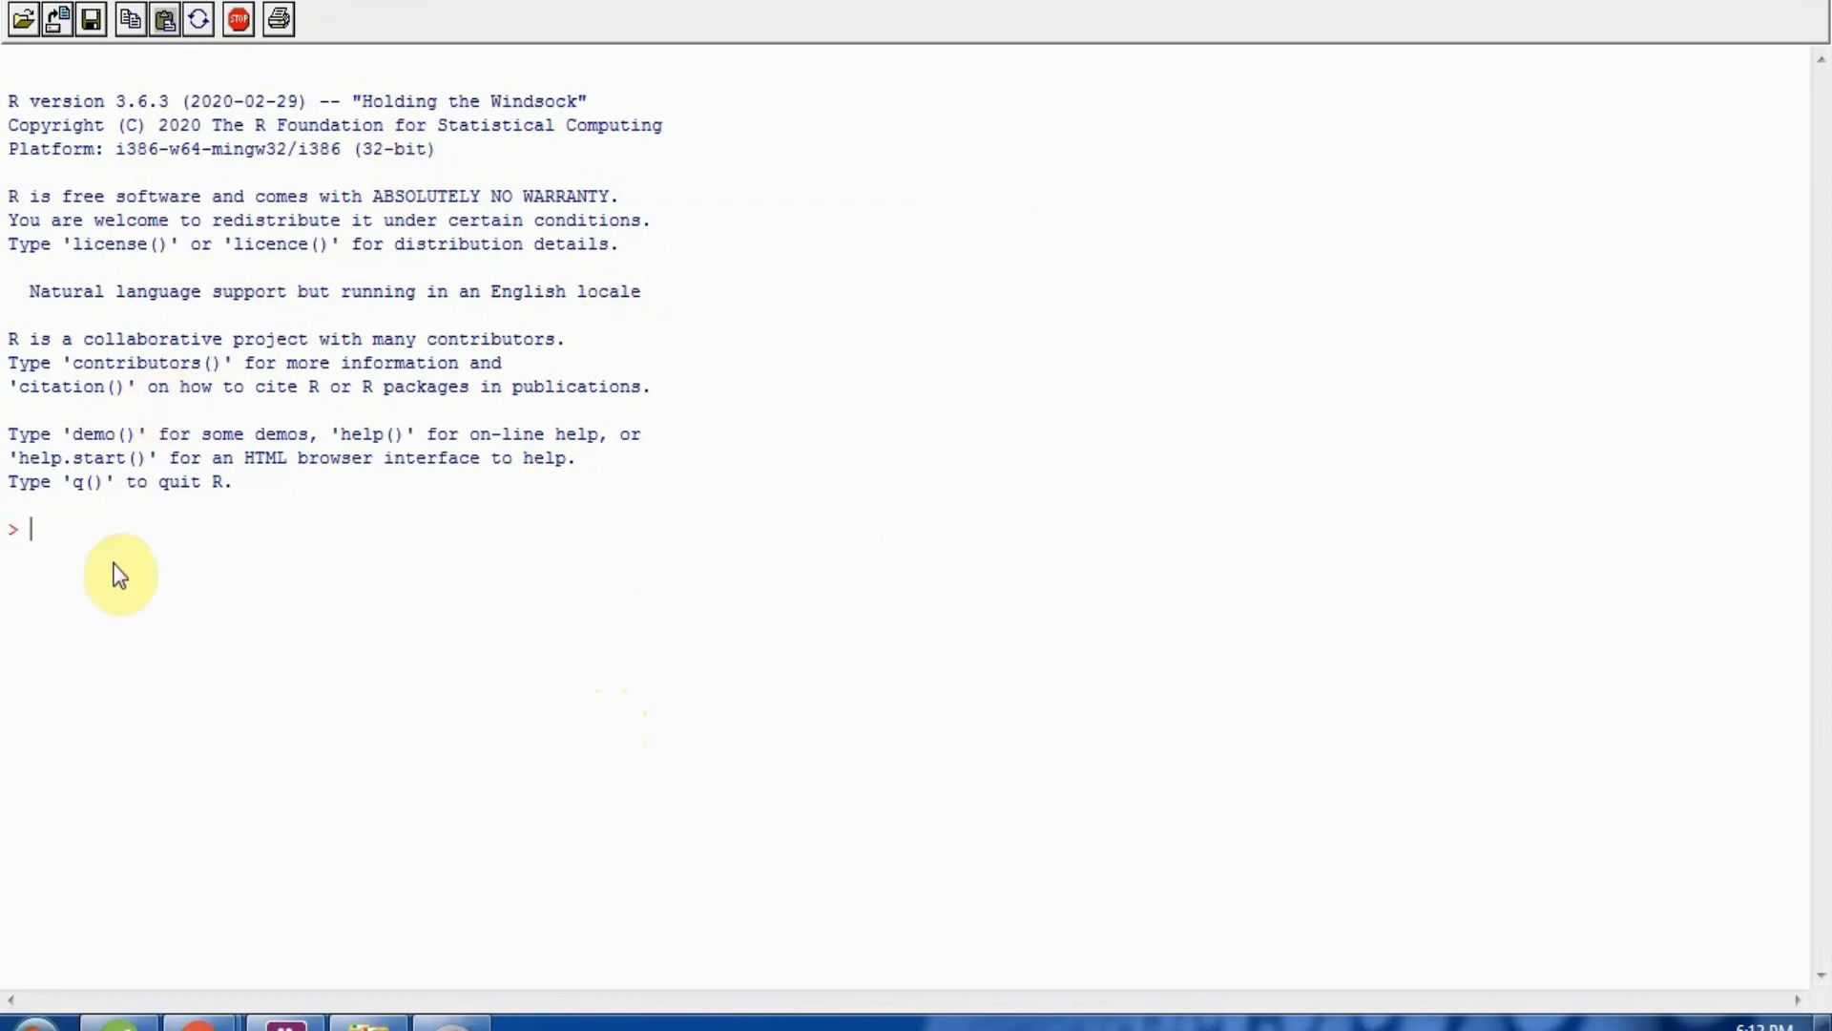
{"action": "left_click", "coordinate": [117, 537]}
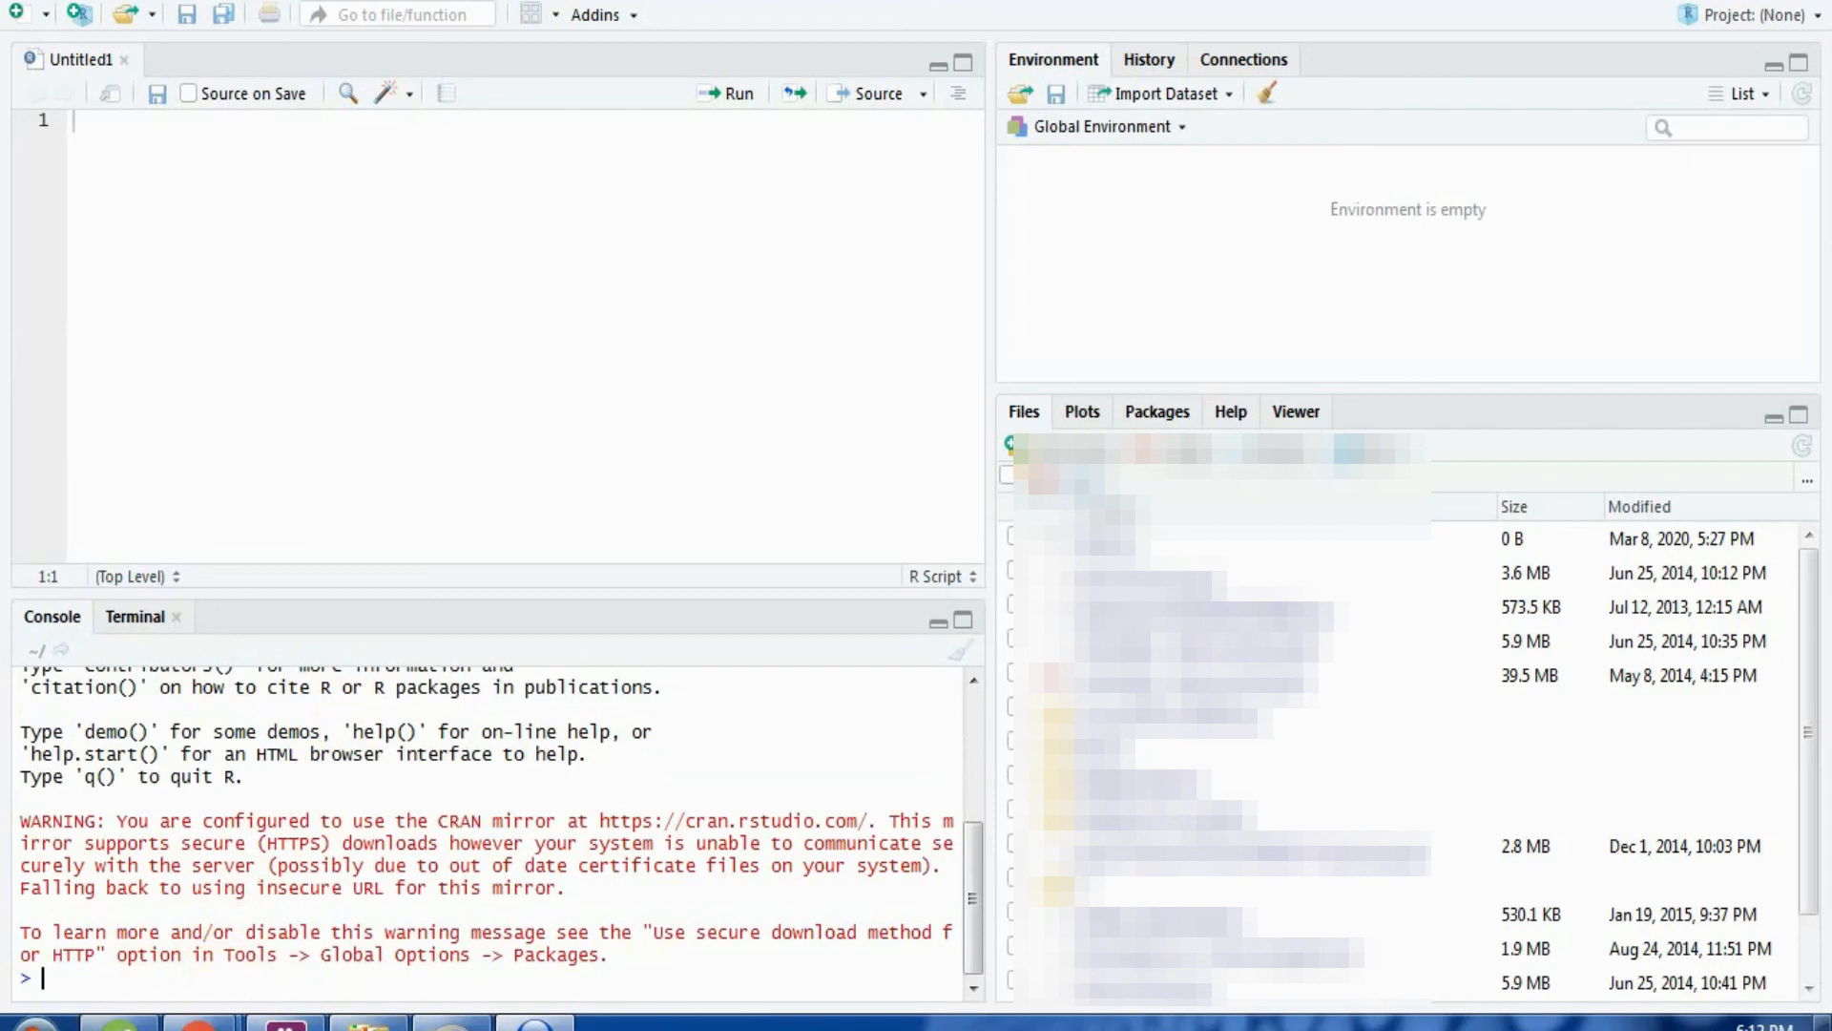
Step: Compare the R console with the RStudio workspace by switching between both windows, finishing in RStudio
{"action": "left_click", "coordinate": [369, 1021]}
{"action": "left_click", "coordinate": [240, 552]}
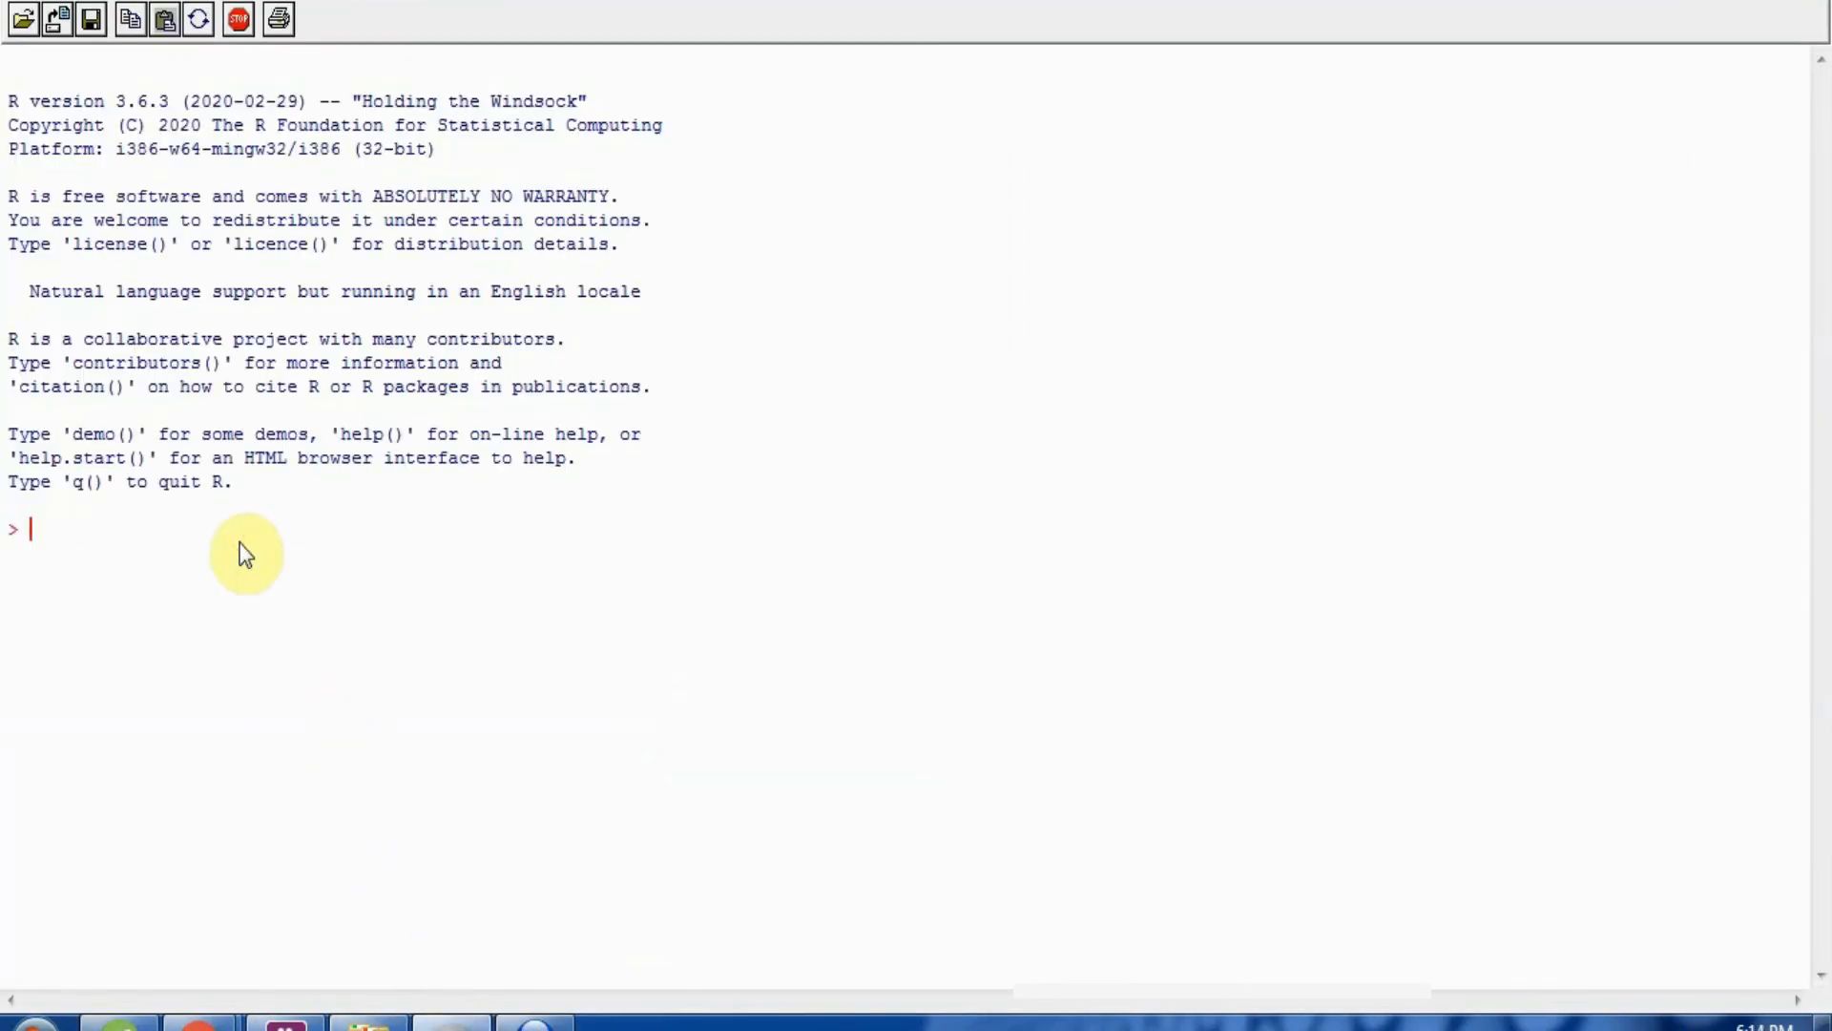
{"action": "left_click", "coordinate": [535, 1023]}
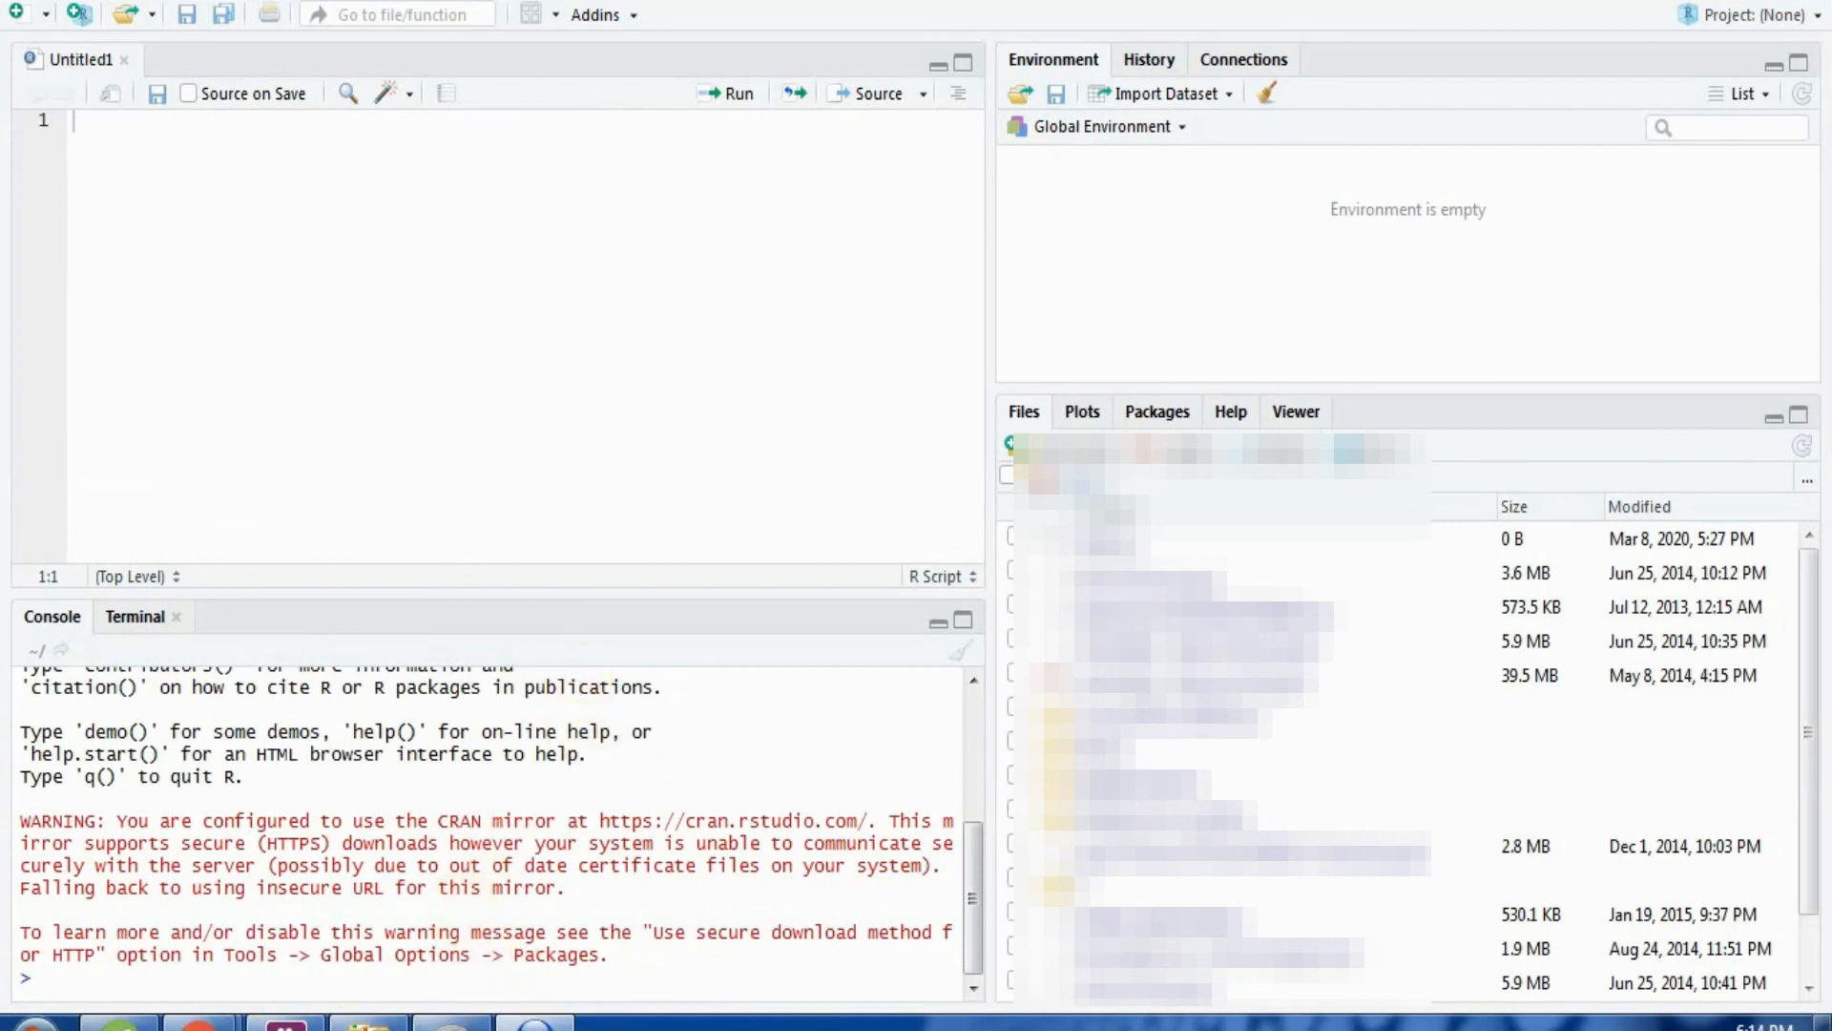
{"action": "left_click", "coordinate": [520, 1019]}
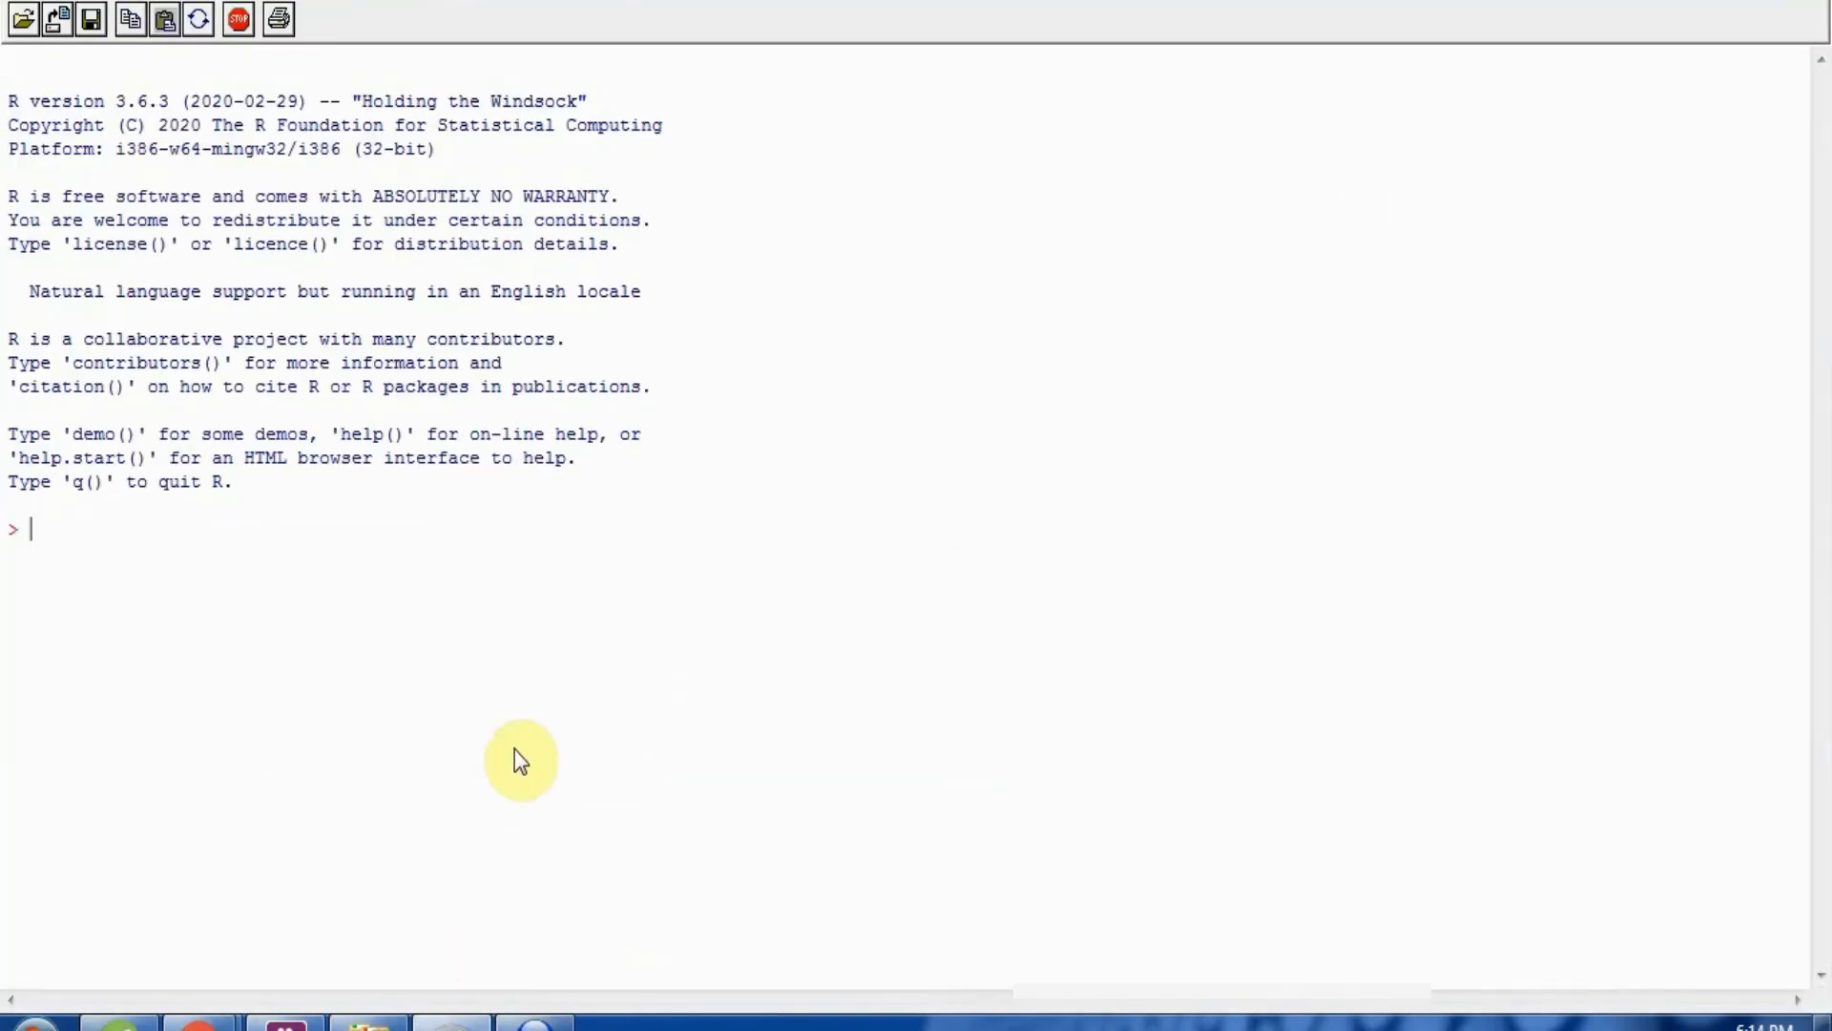
{"action": "key", "text": "alt+Tab"}
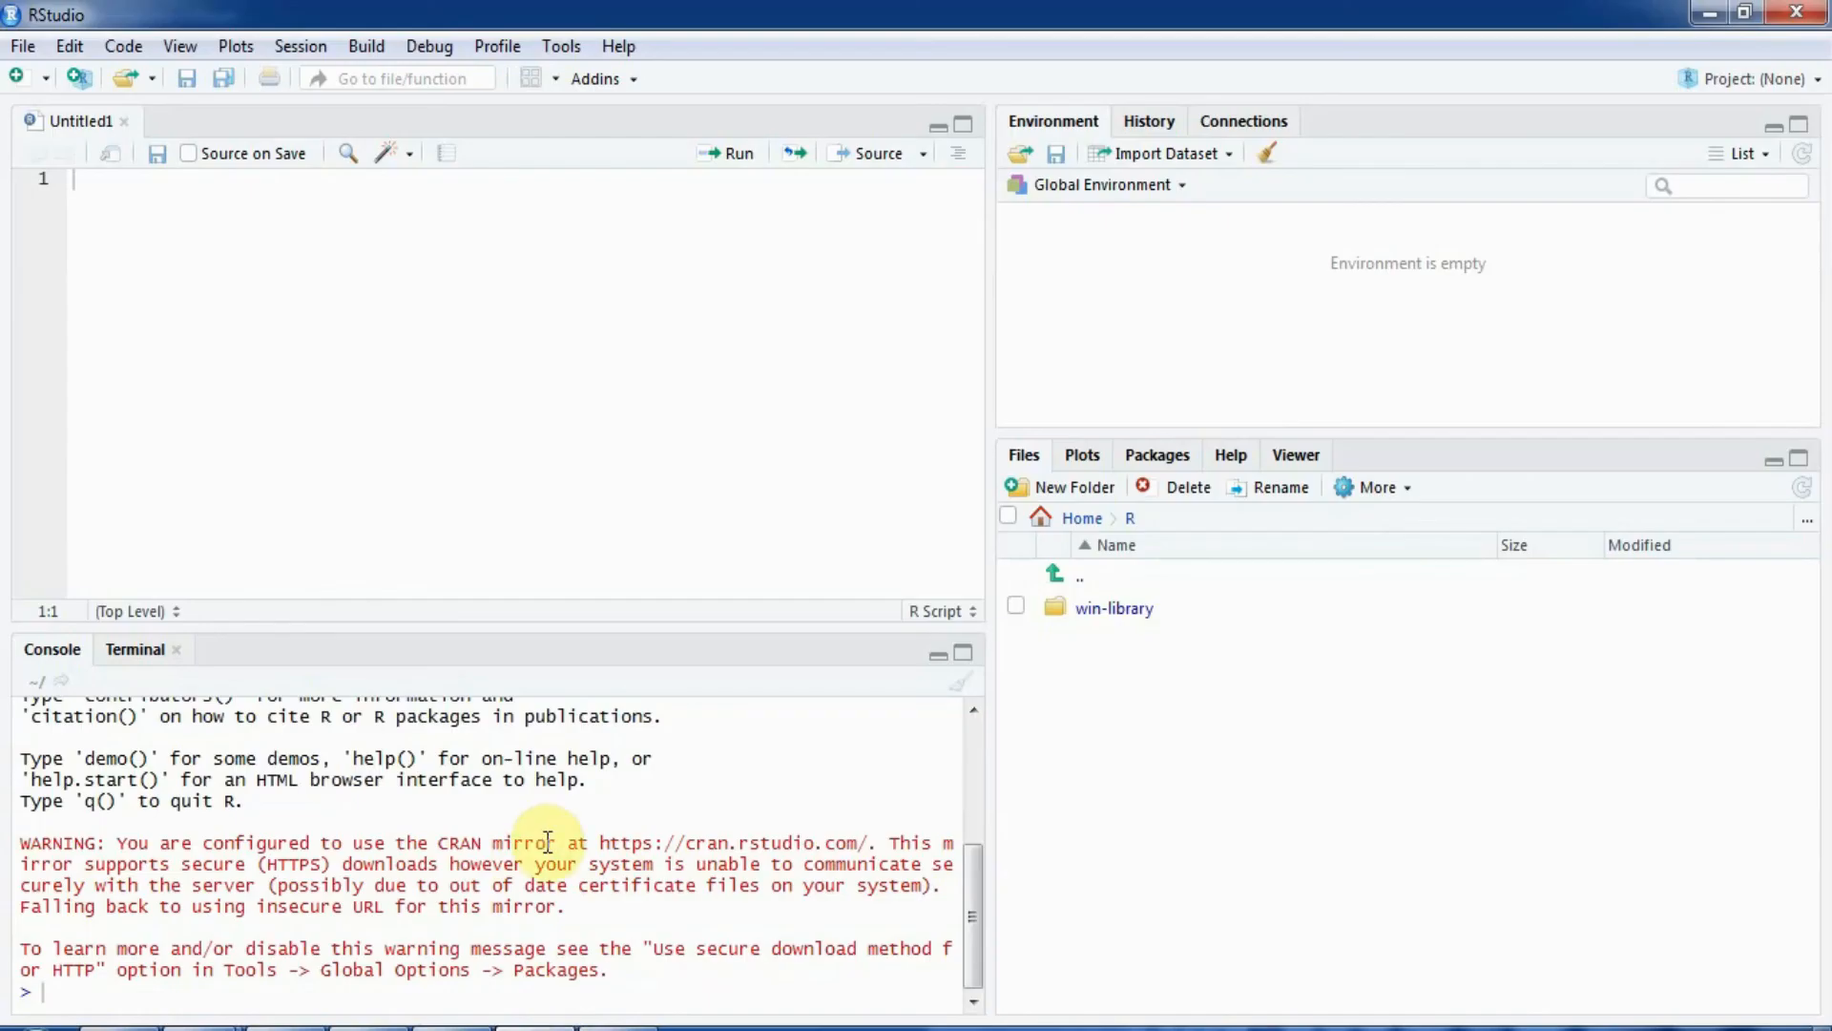